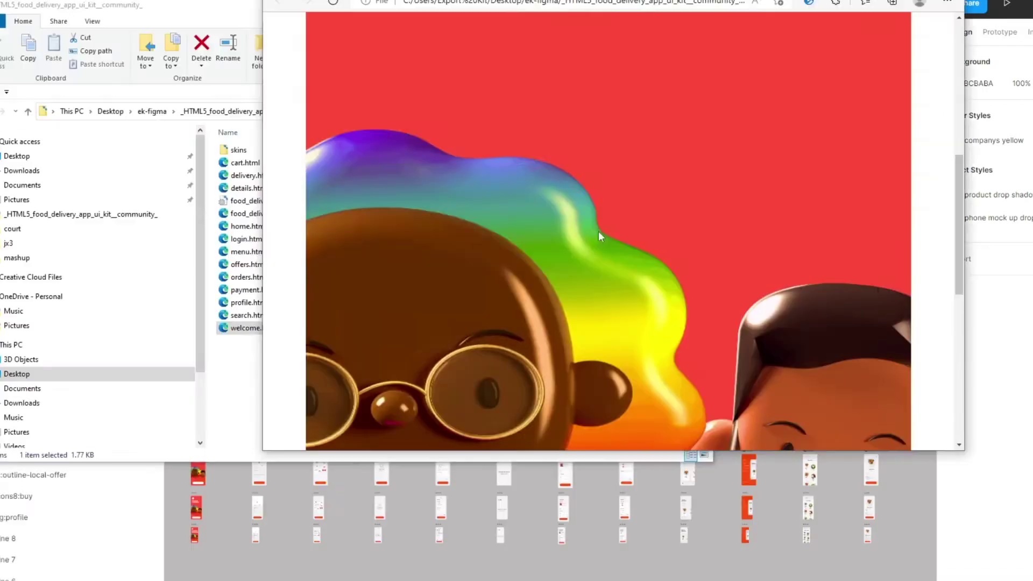
Narrow the browser to phone width and go from the welcome page through login to the menu.
{"action": "scroll", "coordinate": [599, 230], "scroll_direction": "down", "scroll_amount": 5}
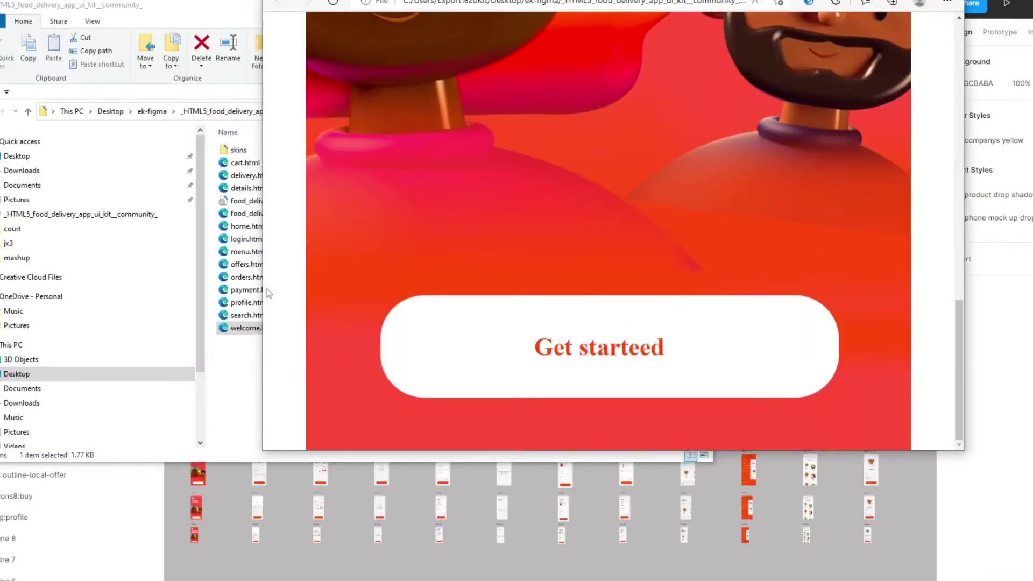
{"action": "left_click_drag", "start_coordinate": [268, 294], "coordinate": [573, 317]}
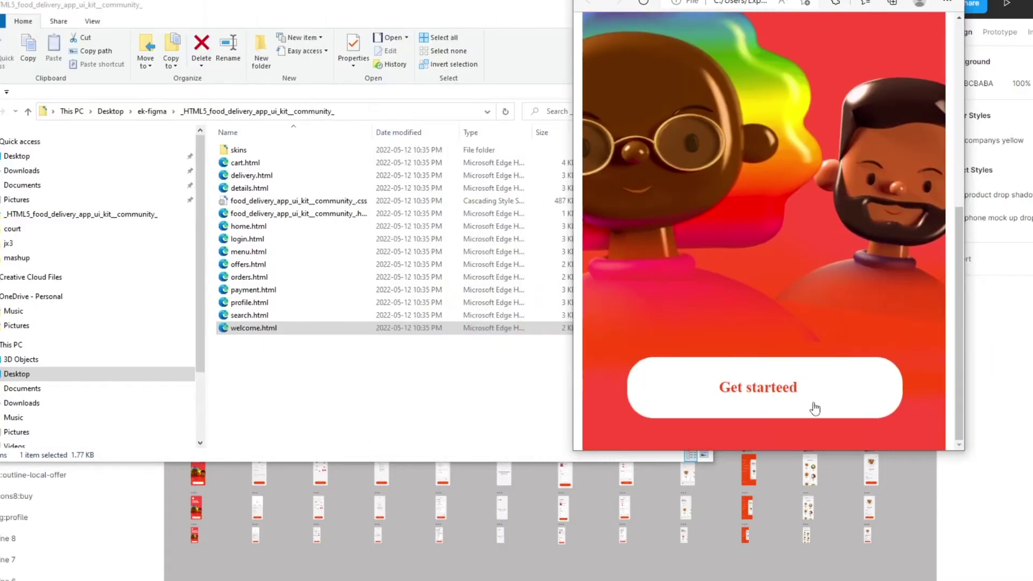
{"action": "left_click", "coordinate": [815, 409]}
{"action": "scroll", "coordinate": [764, 269], "scroll_direction": "up", "scroll_amount": 5}
{"action": "scroll", "coordinate": [716, 330], "scroll_direction": "down", "scroll_amount": 5}
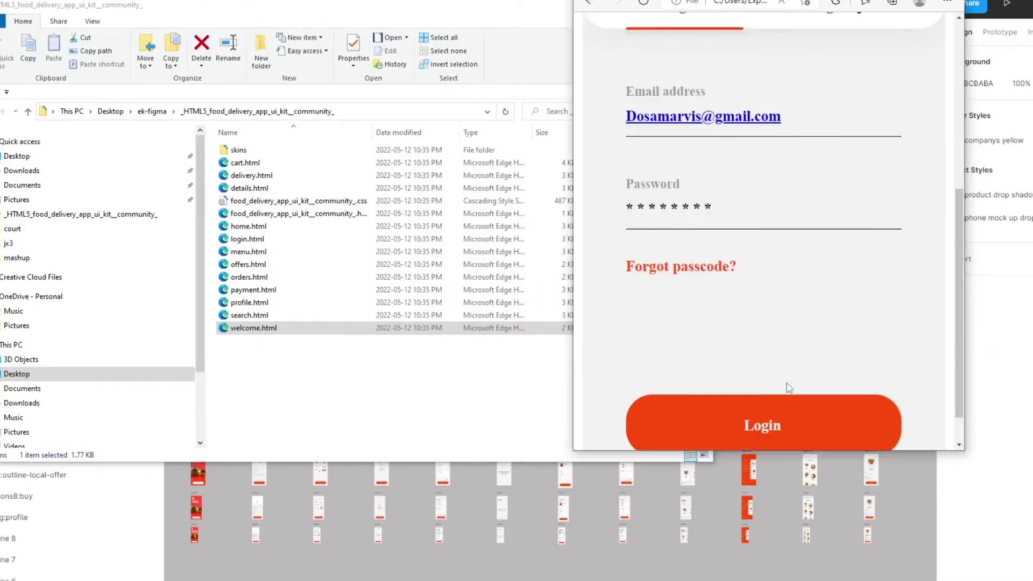
{"action": "left_click", "coordinate": [764, 425]}
{"action": "scroll", "coordinate": [689, 345], "scroll_direction": "down", "scroll_amount": 5}
{"action": "scroll", "coordinate": [688, 323], "scroll_direction": "up", "scroll_amount": 5}
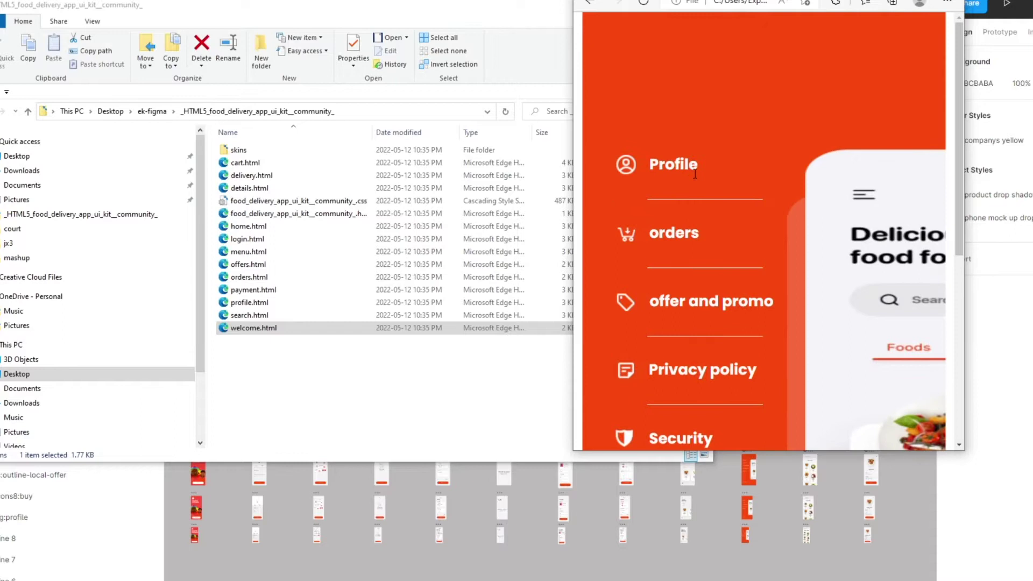
Go from the side menu to home, open the Veggie tomato mix details, then deselect the canvas.
{"action": "left_click", "coordinate": [684, 162]}
{"action": "scroll", "coordinate": [807, 215], "scroll_direction": "down", "scroll_amount": 5}
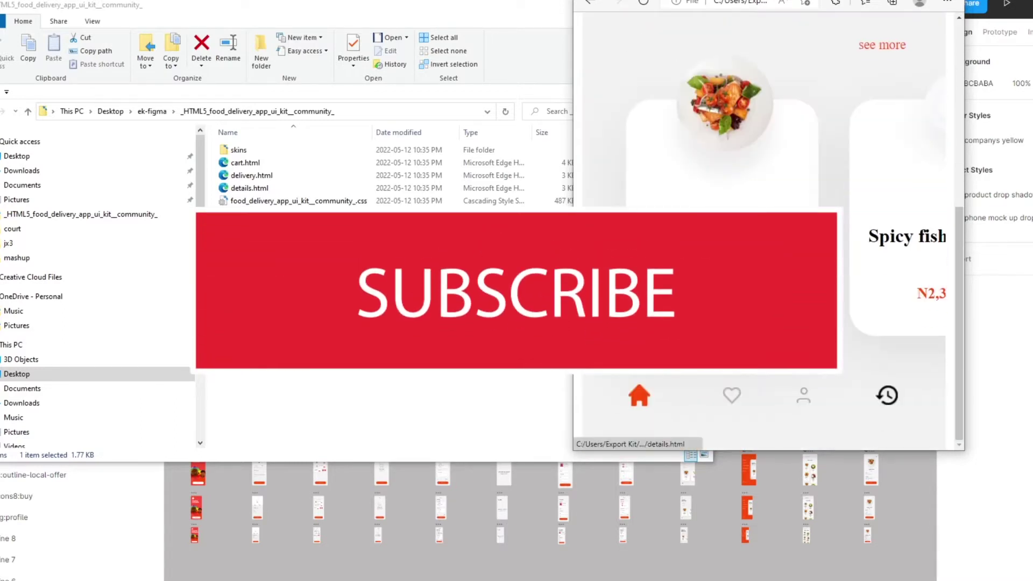
{"action": "scroll", "coordinate": [820, 200], "scroll_direction": "up", "scroll_amount": 2}
{"action": "scroll", "coordinate": [790, 185], "scroll_direction": "up", "scroll_amount": 3}
{"action": "left_click", "coordinate": [850, 232]}
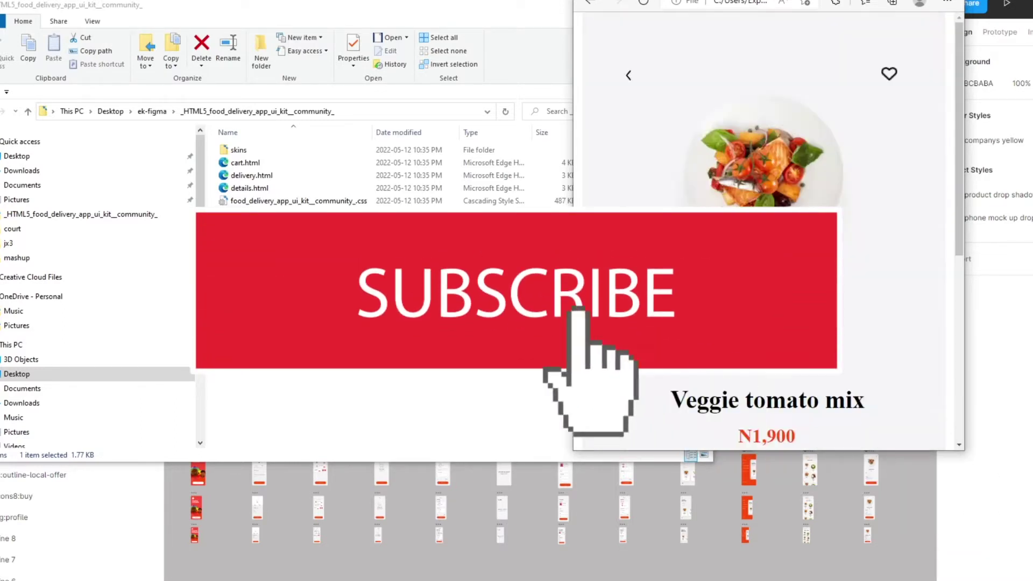
{"action": "scroll", "coordinate": [852, 231], "scroll_direction": "down", "scroll_amount": 5}
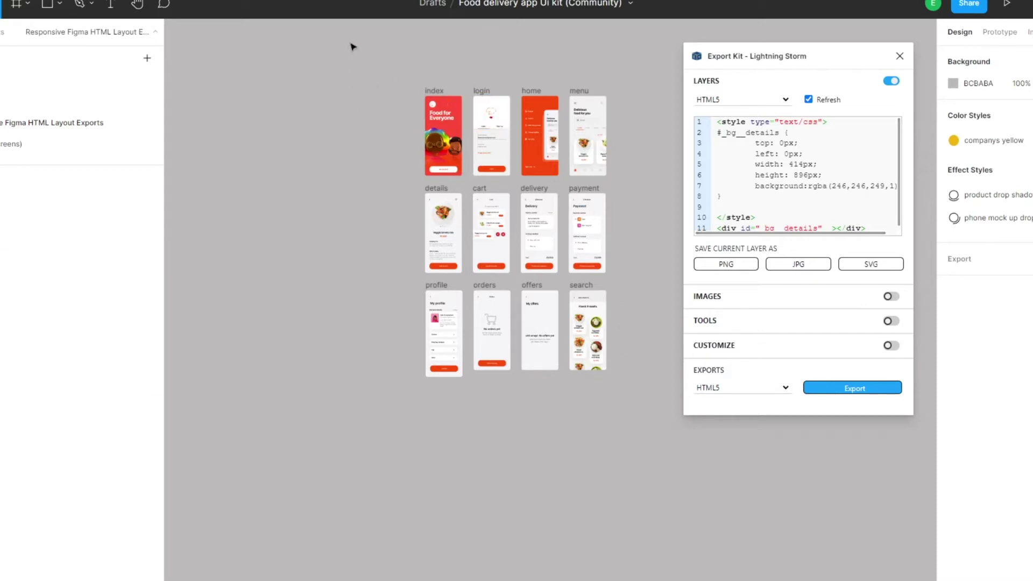
{"action": "left_click_drag", "start_coordinate": [354, 45], "coordinate": [370, 86]}
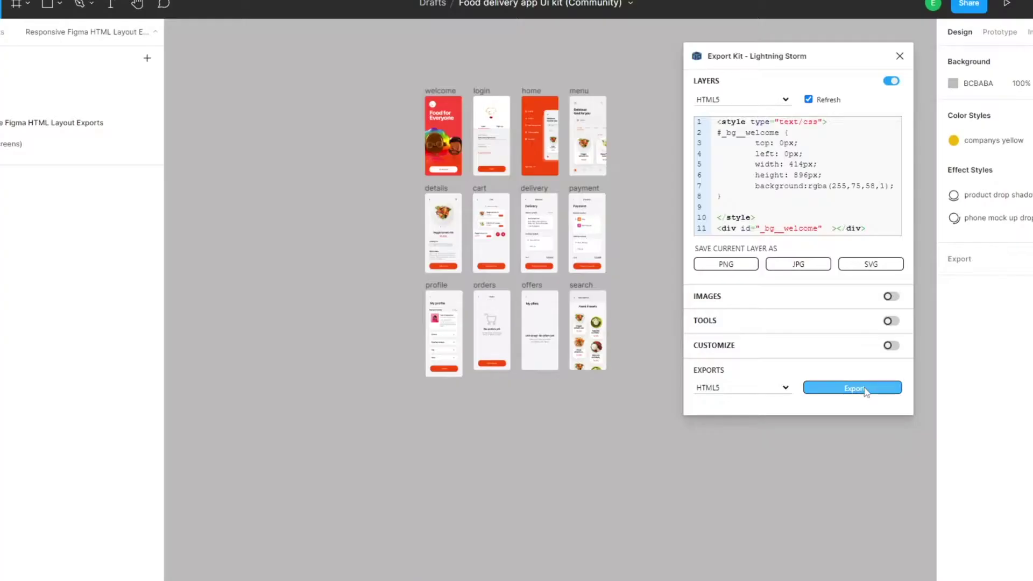
Export as HTML5, extract the zip into ek-figma, and open welcome.html from the extracted folder.
{"action": "left_click", "coordinate": [865, 392]}
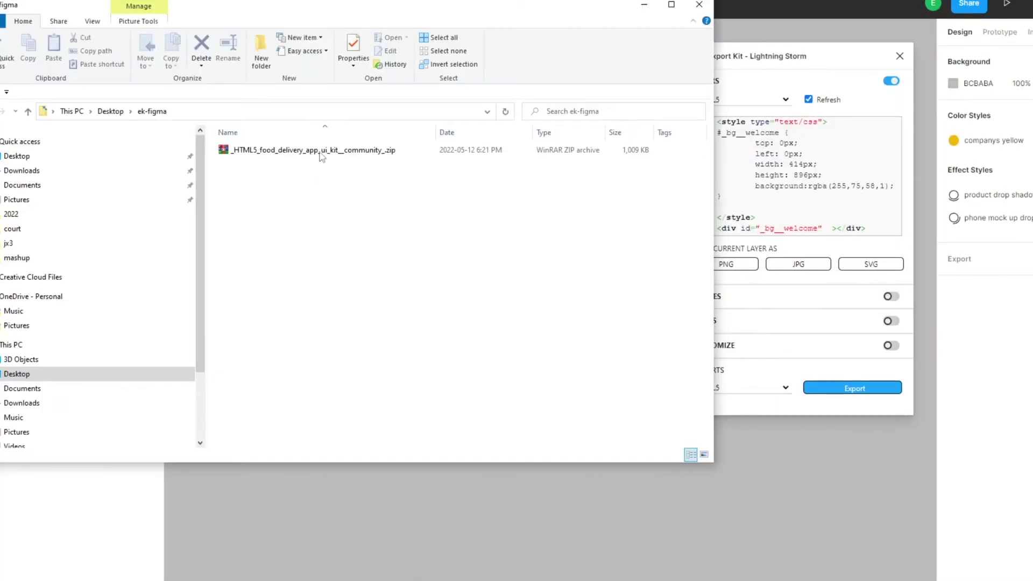
{"action": "right_click", "coordinate": [323, 151]}
{"action": "left_click", "coordinate": [408, 237]}
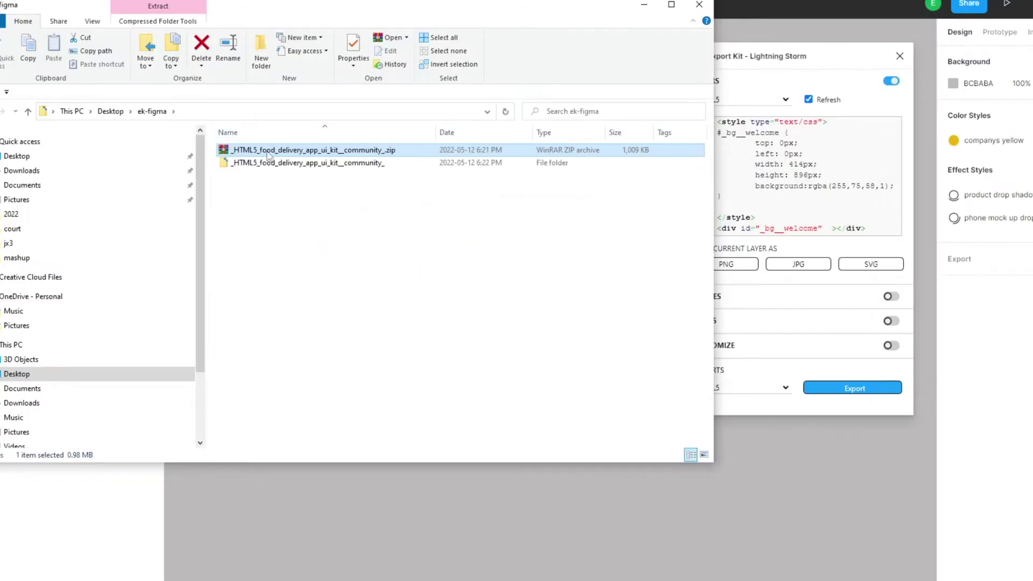
{"action": "double_click", "coordinate": [268, 162]}
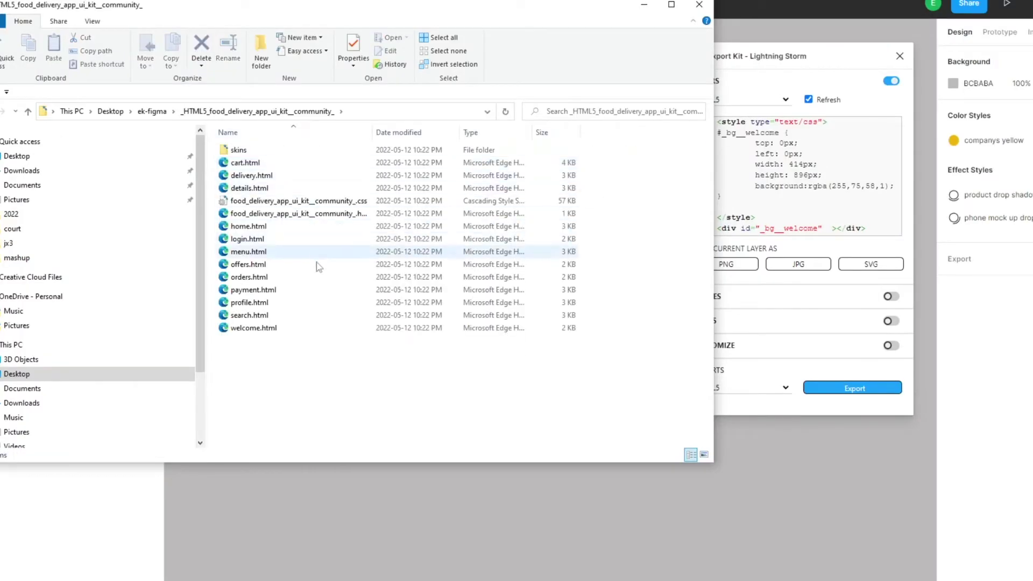
{"action": "double_click", "coordinate": [299, 327]}
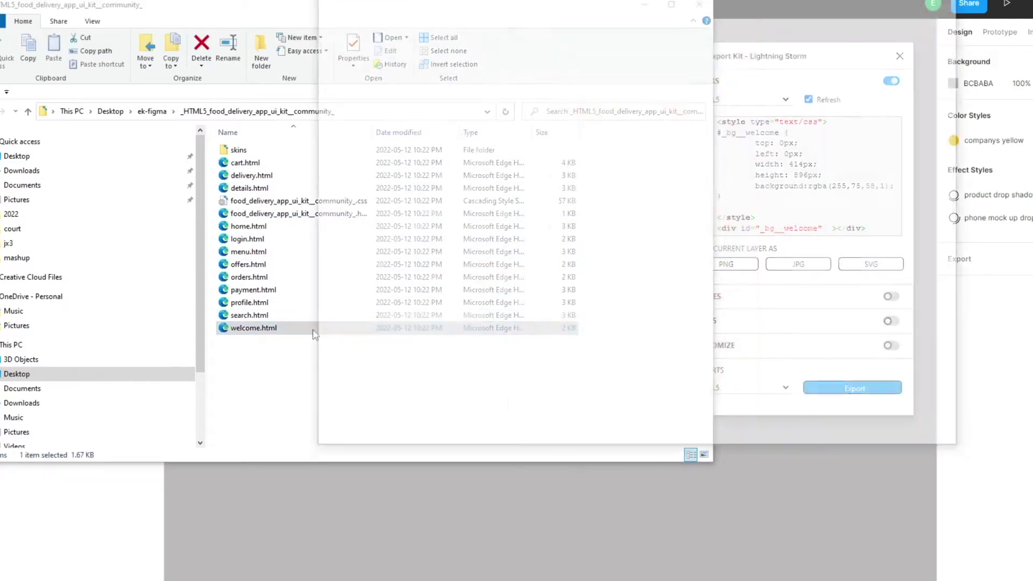
Scroll through the exported welcome page, then open login.html and scroll through it.
{"action": "scroll", "coordinate": [590, 225], "scroll_direction": "down", "scroll_amount": 3}
{"action": "scroll", "coordinate": [593, 288], "scroll_direction": "up", "scroll_amount": 3}
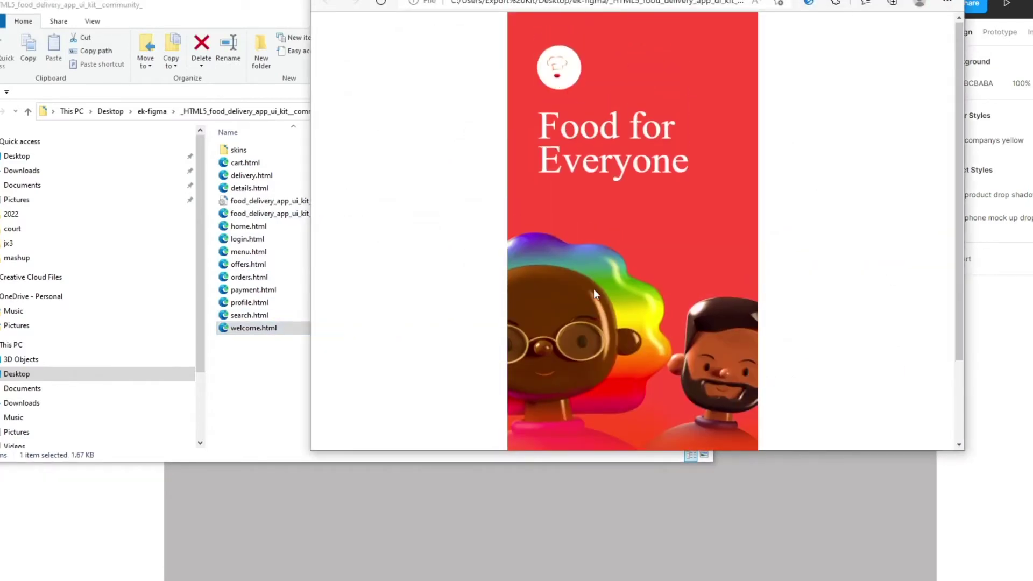
{"action": "scroll", "coordinate": [595, 294], "scroll_direction": "down", "scroll_amount": 2}
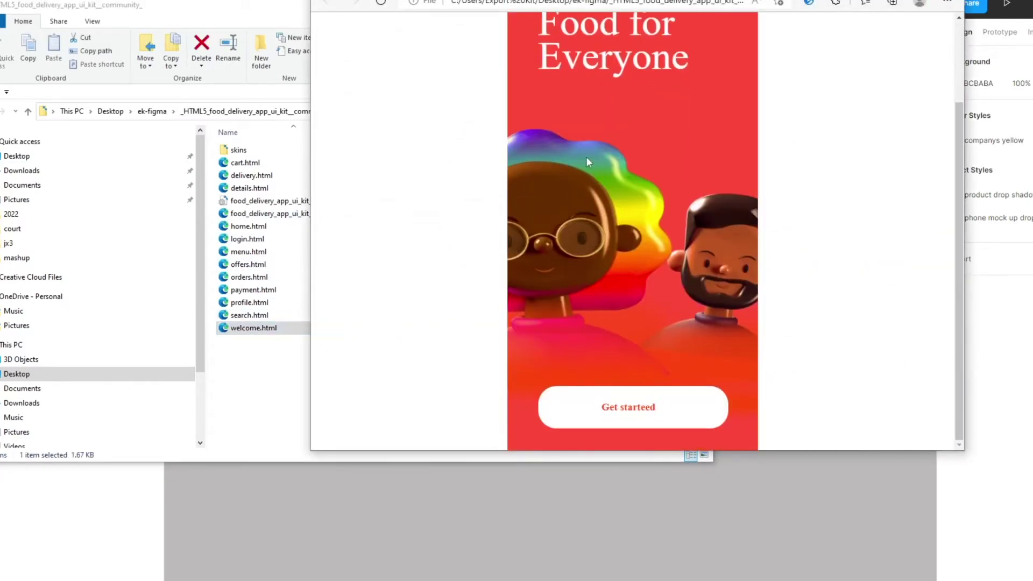
{"action": "scroll", "coordinate": [616, 382], "scroll_direction": "up", "scroll_amount": 2}
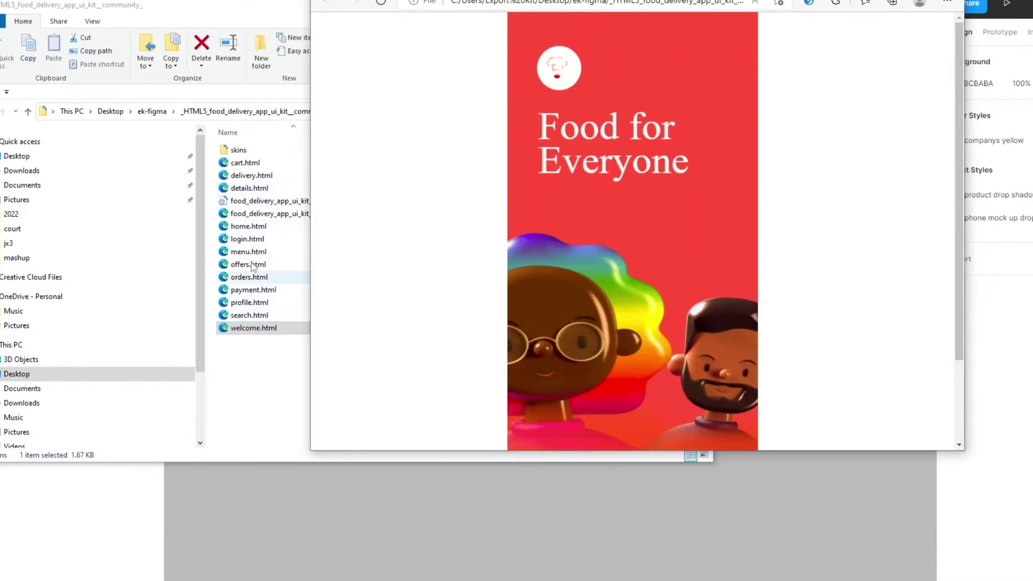
{"action": "double_click", "coordinate": [248, 239]}
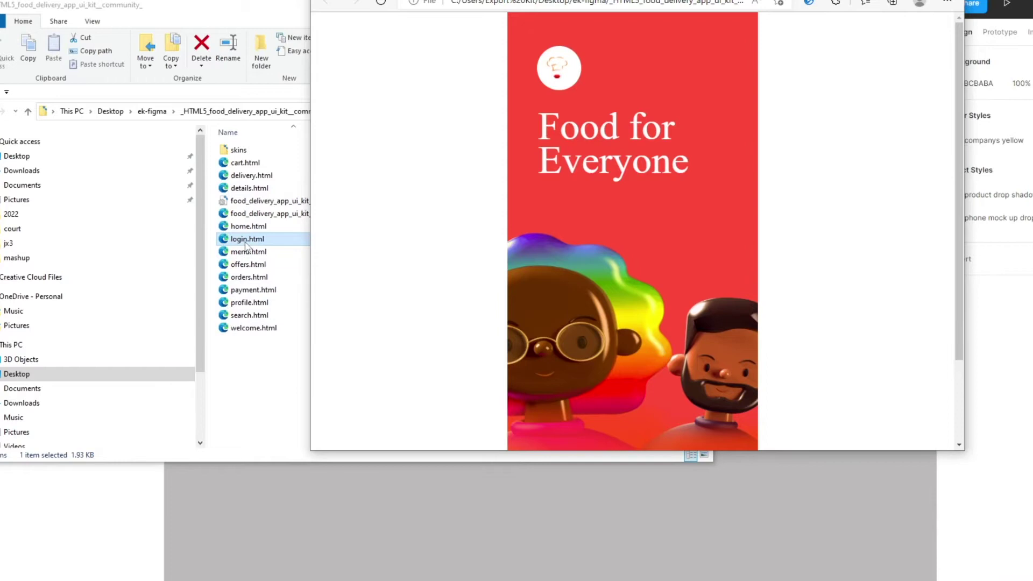
{"action": "scroll", "coordinate": [599, 261], "scroll_direction": "down", "scroll_amount": 2}
{"action": "scroll", "coordinate": [613, 322], "scroll_direction": "up", "scroll_amount": 2}
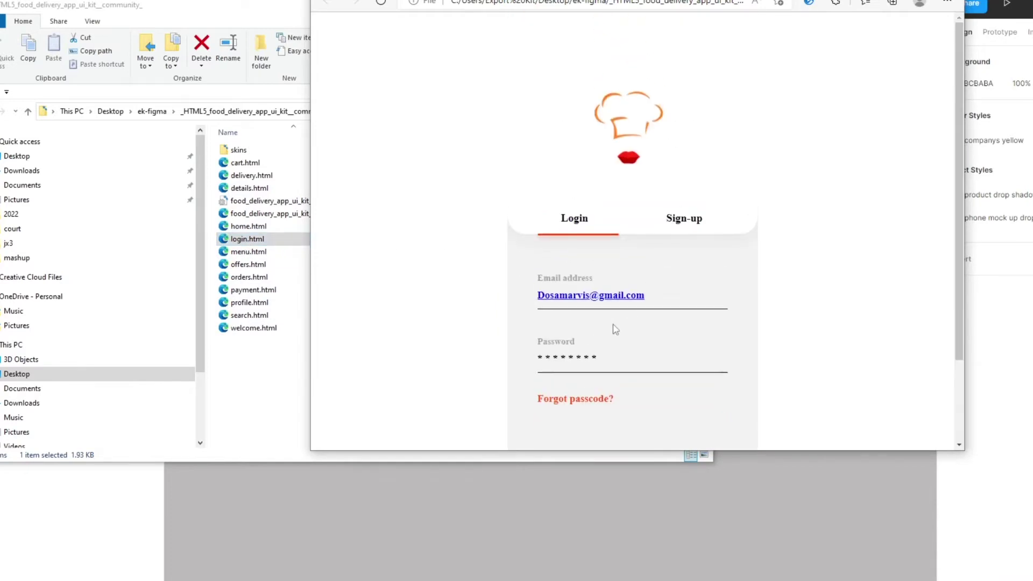
{"action": "scroll", "coordinate": [624, 350], "scroll_direction": "down", "scroll_amount": 2}
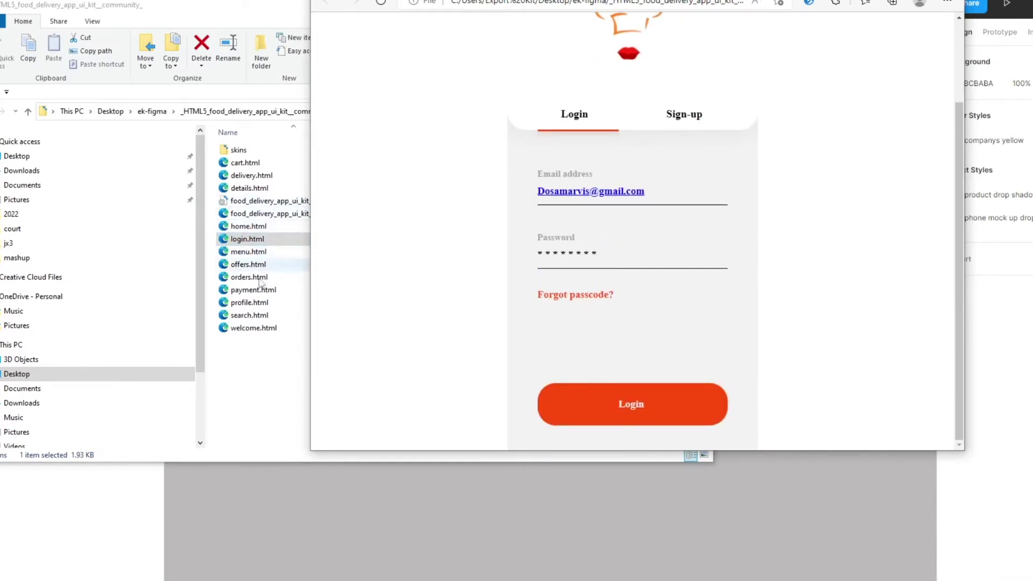
View home.html in Edge, then bring the Figma design back.
{"action": "double_click", "coordinate": [260, 228]}
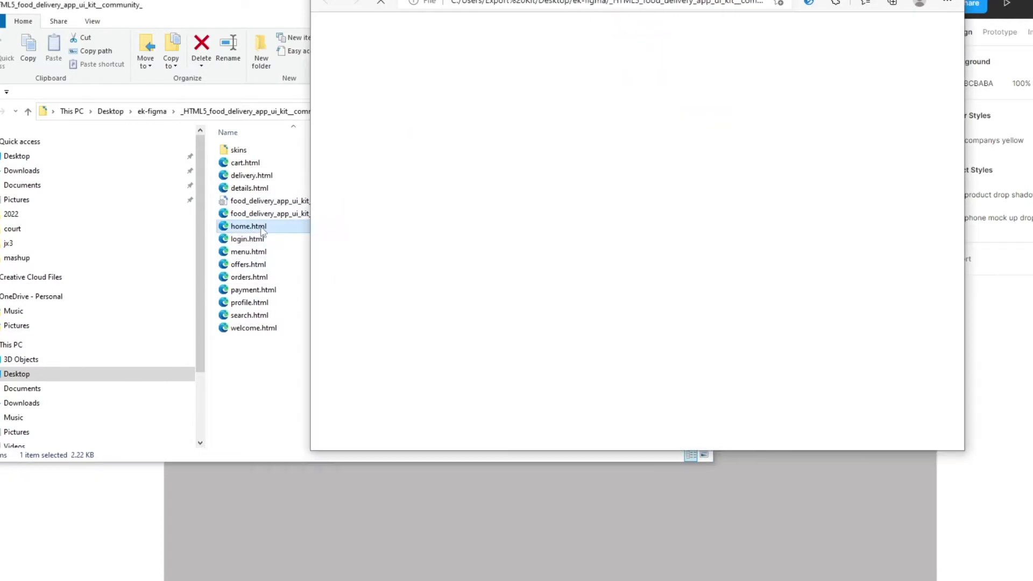
{"action": "scroll", "coordinate": [622, 259], "scroll_direction": "up", "scroll_amount": 2}
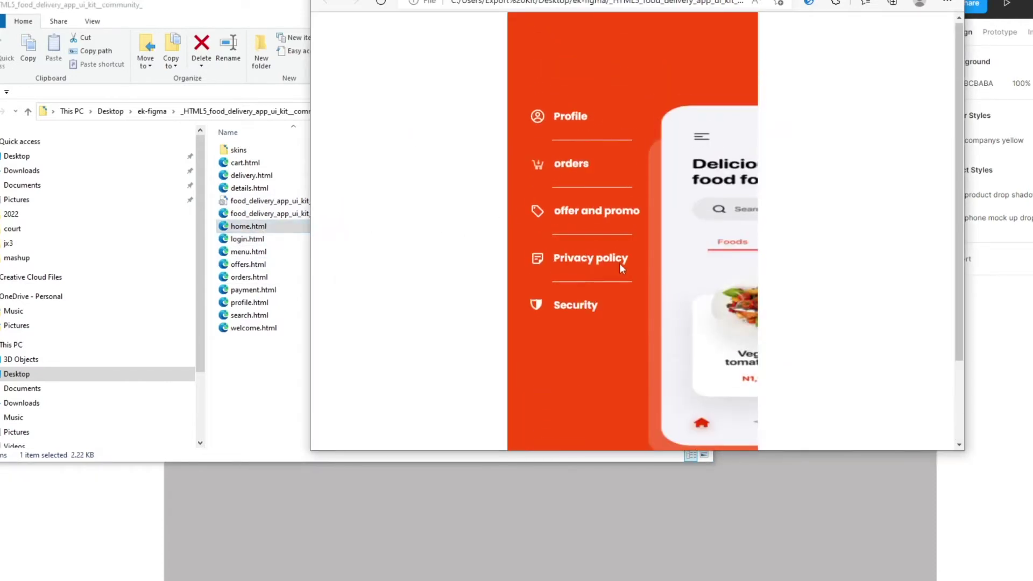
{"action": "scroll", "coordinate": [585, 379], "scroll_direction": "down", "scroll_amount": 2}
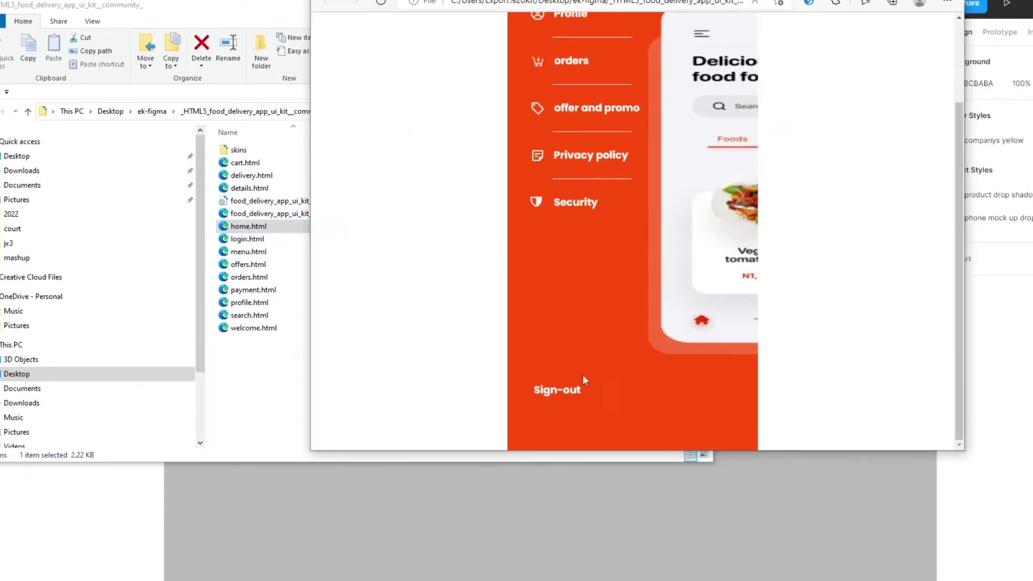
{"action": "left_click", "coordinate": [600, 494]}
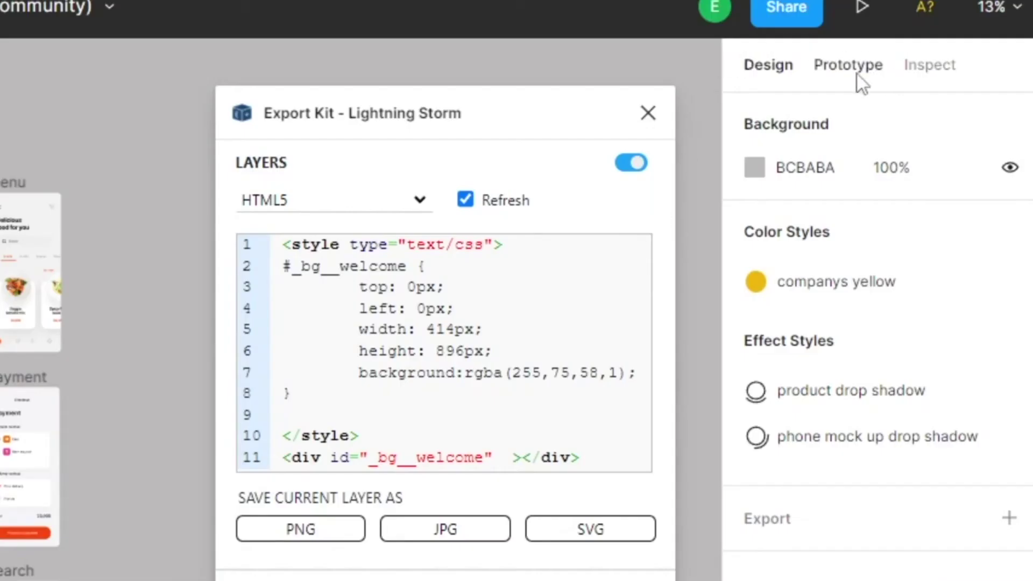
In Prototype mode, link the Get started button and its text to the login screen.
{"action": "left_click", "coordinate": [1002, 36]}
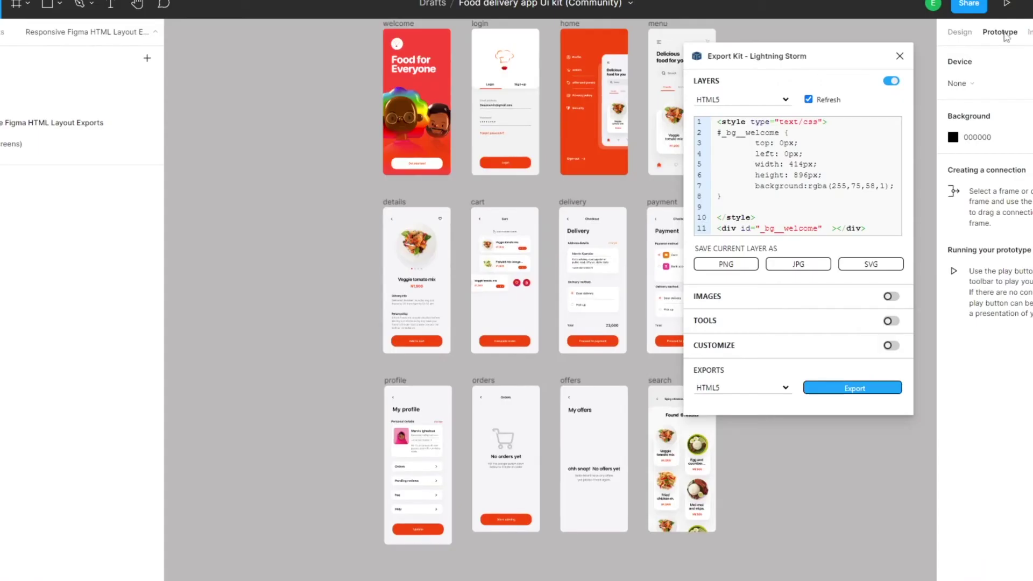
{"action": "scroll", "coordinate": [485, 190], "scroll_direction": "right", "scroll_amount": 5}
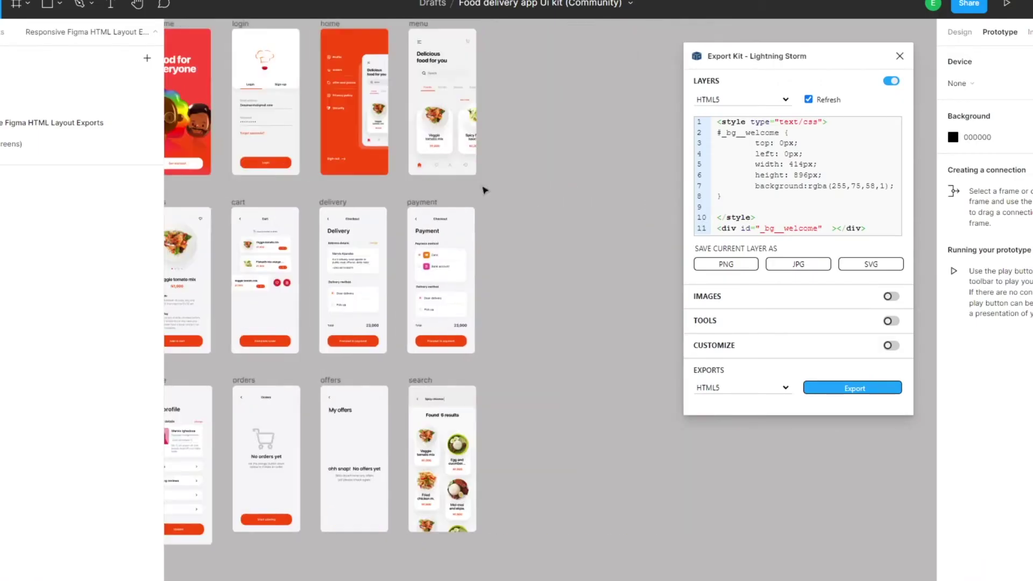
{"action": "scroll", "coordinate": [297, 176], "scroll_direction": "left", "scroll_amount": 3}
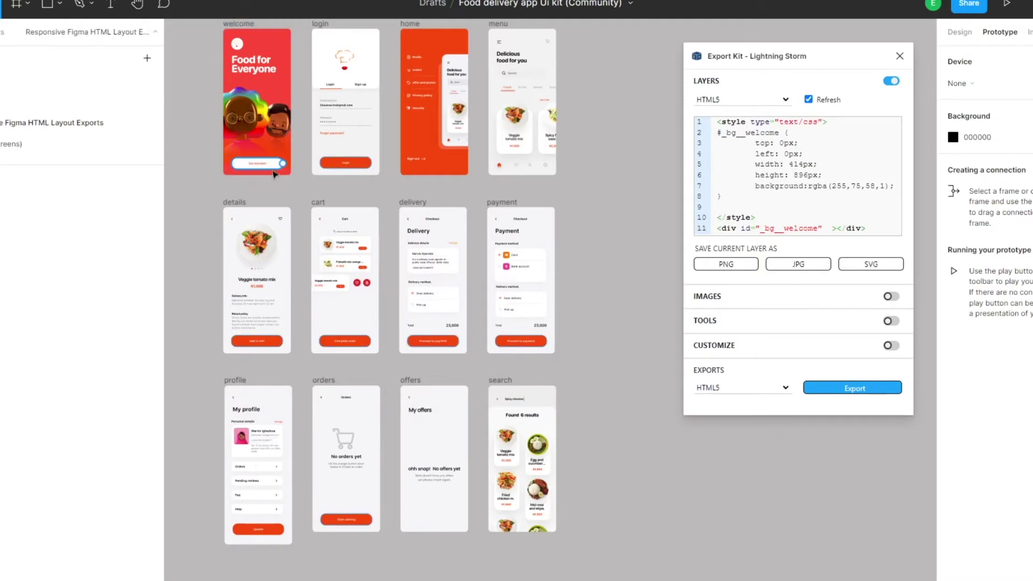
{"action": "left_click", "coordinate": [282, 164]}
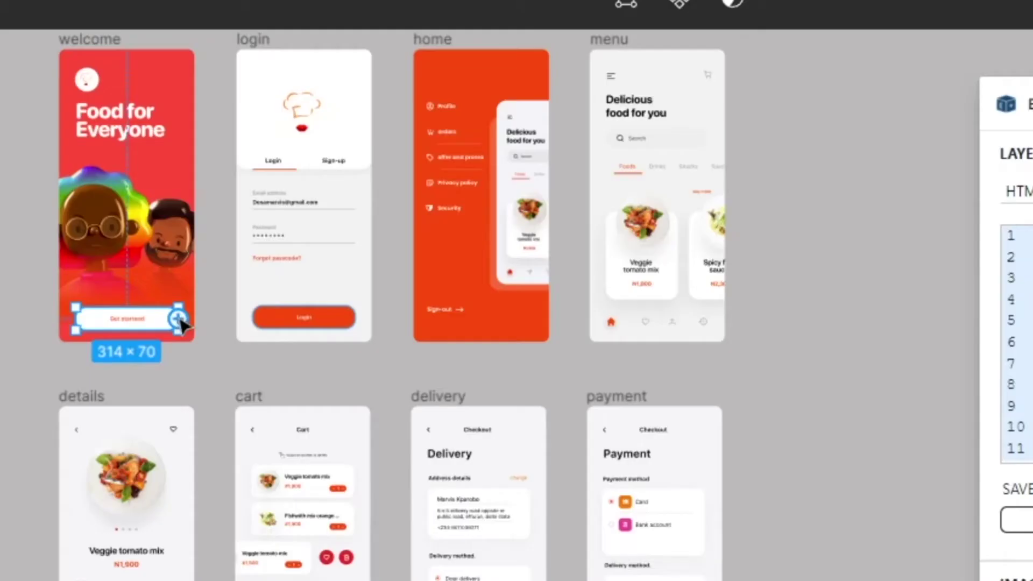
{"action": "left_click_drag", "start_coordinate": [181, 324], "coordinate": [261, 218]}
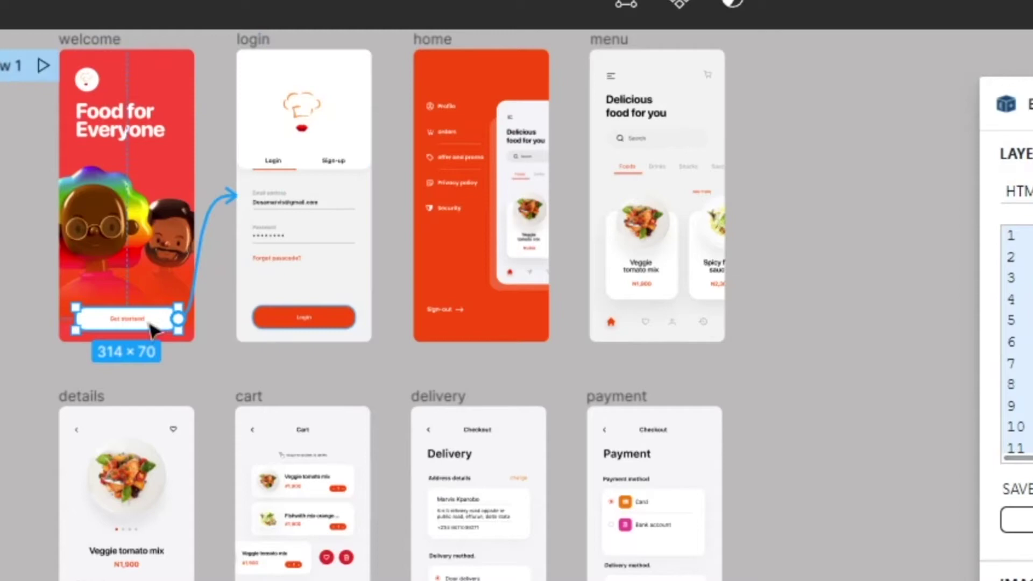
{"action": "double_click", "coordinate": [144, 318]}
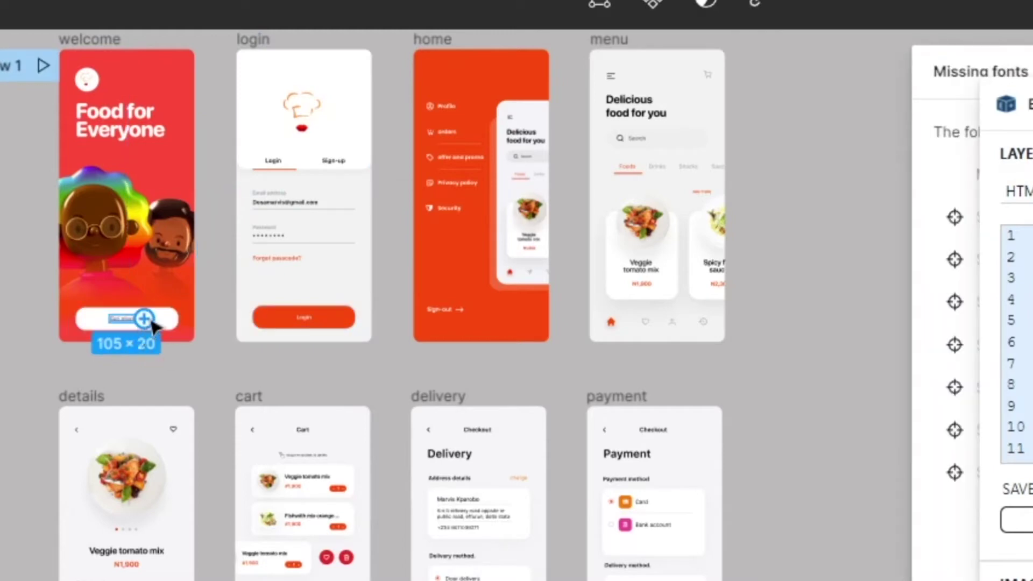
{"action": "left_click_drag", "start_coordinate": [150, 322], "coordinate": [257, 188]}
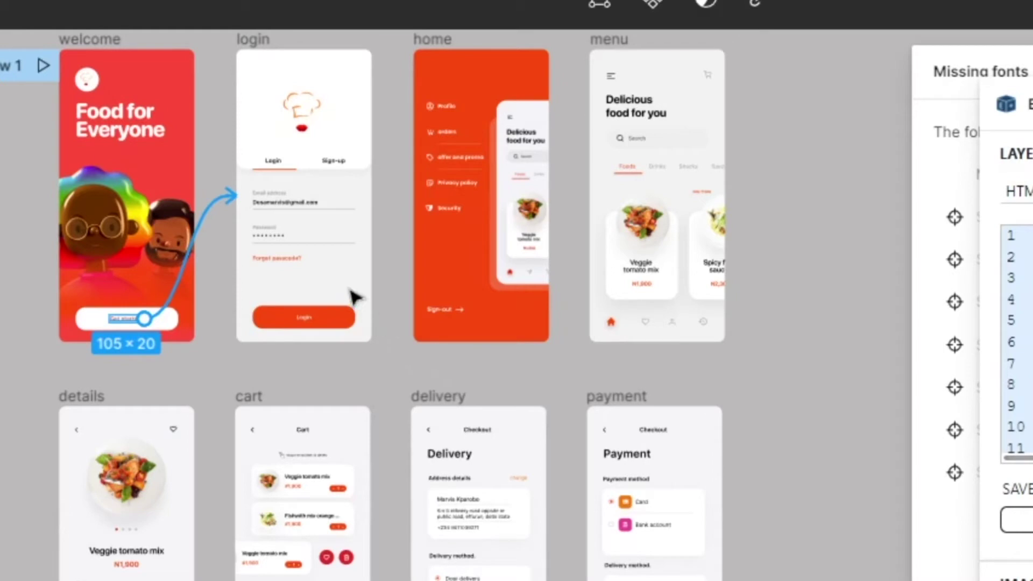
Link the Login button and its text to the home frame.
{"action": "left_click", "coordinate": [351, 316]}
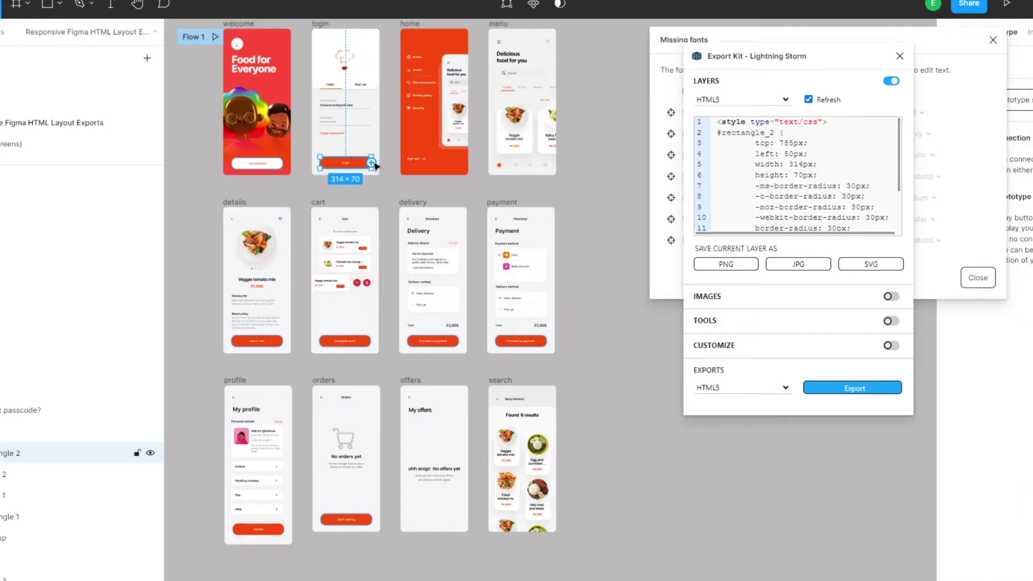
{"action": "left_click_drag", "start_coordinate": [355, 317], "coordinate": [484, 309]}
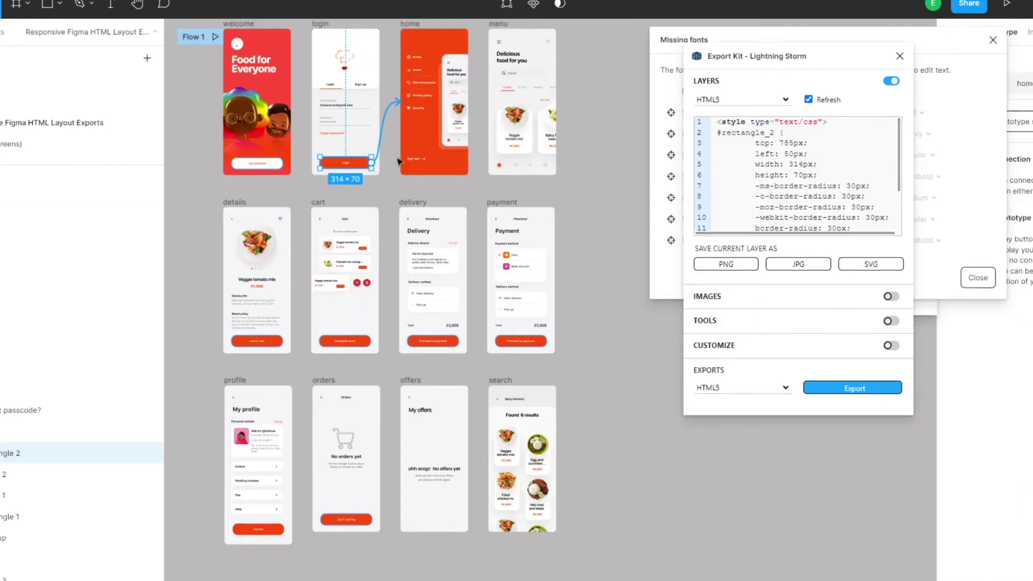
{"action": "left_click", "coordinate": [354, 167]}
{"action": "left_click_drag", "start_coordinate": [349, 163], "coordinate": [433, 105]}
{"action": "left_click", "coordinate": [458, 118]}
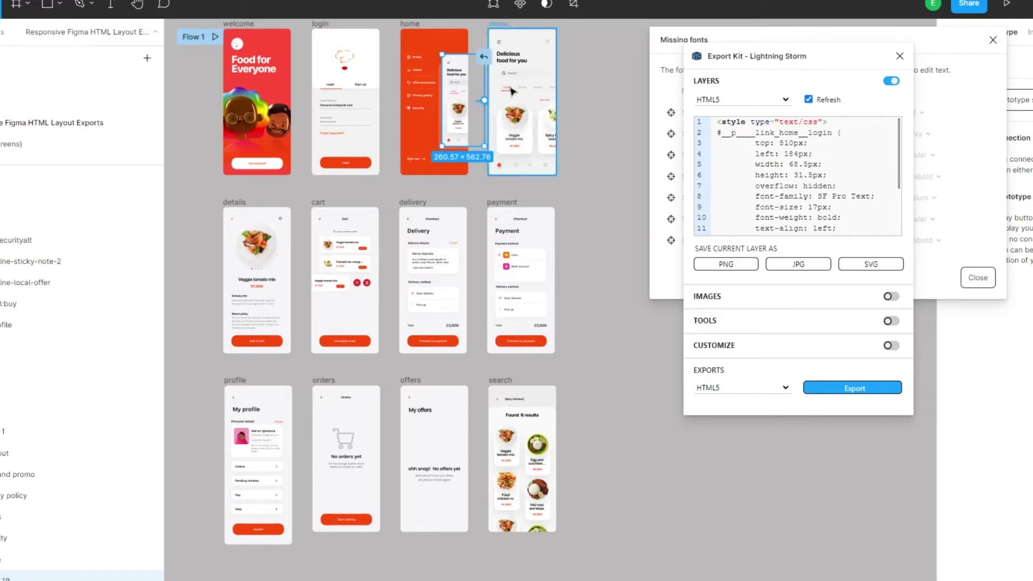
Link the menu's Veggie tomato mix dish to the details screen and review the connections.
{"action": "left_click", "coordinate": [523, 148]}
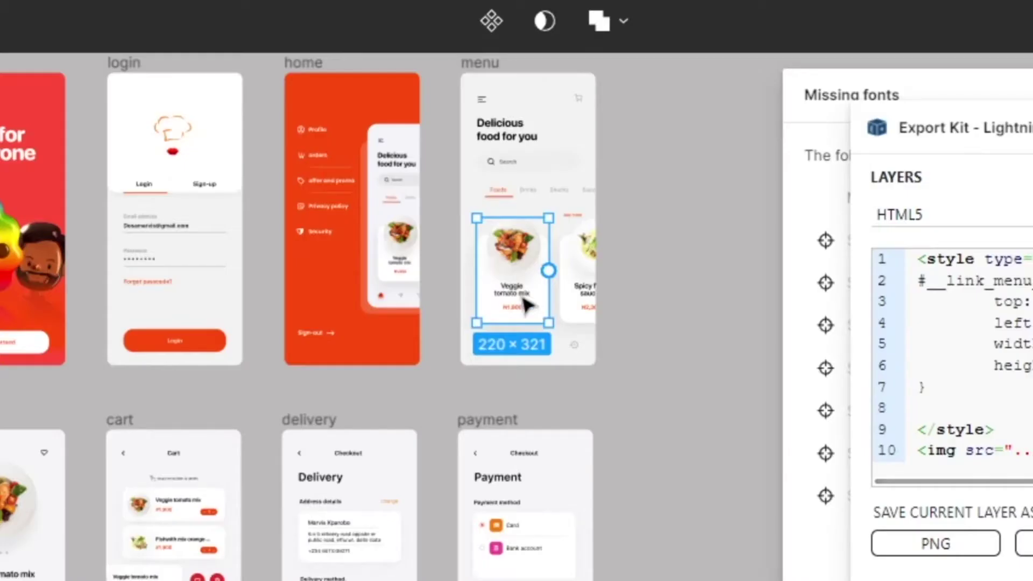
{"action": "double_click", "coordinate": [521, 295]}
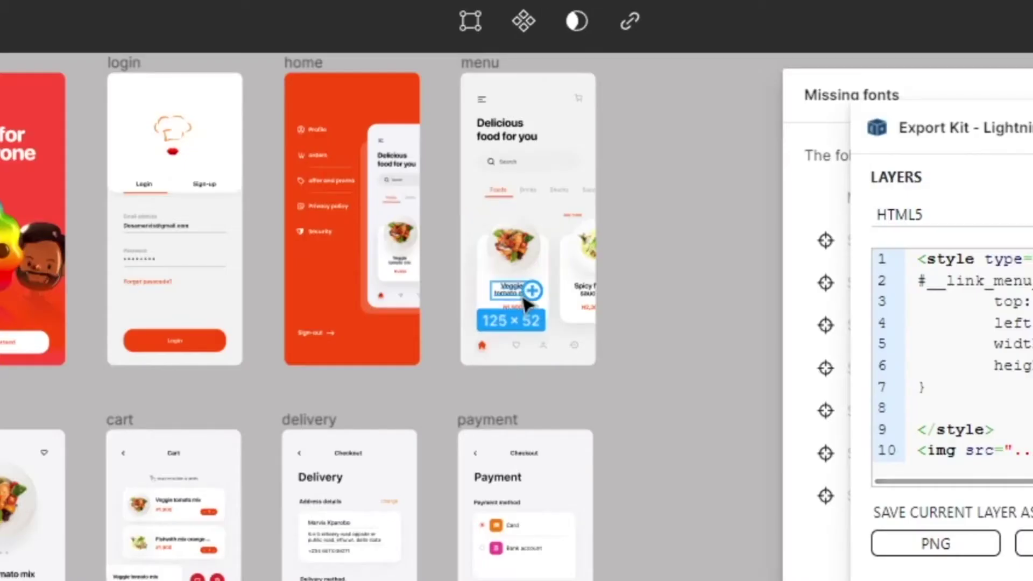
{"action": "left_click_drag", "start_coordinate": [532, 291], "coordinate": [21, 562]}
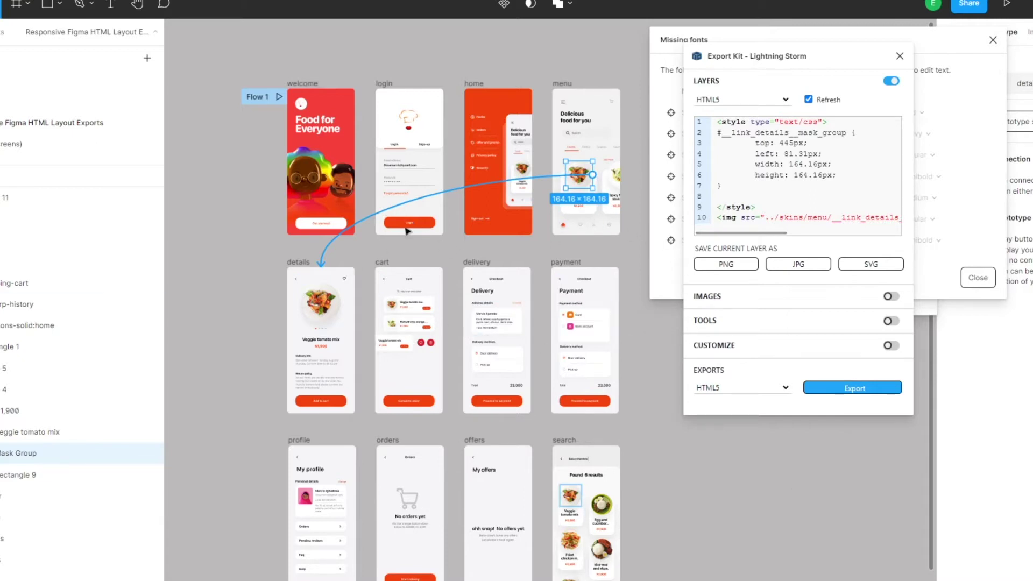
{"action": "left_click", "coordinate": [207, 152]}
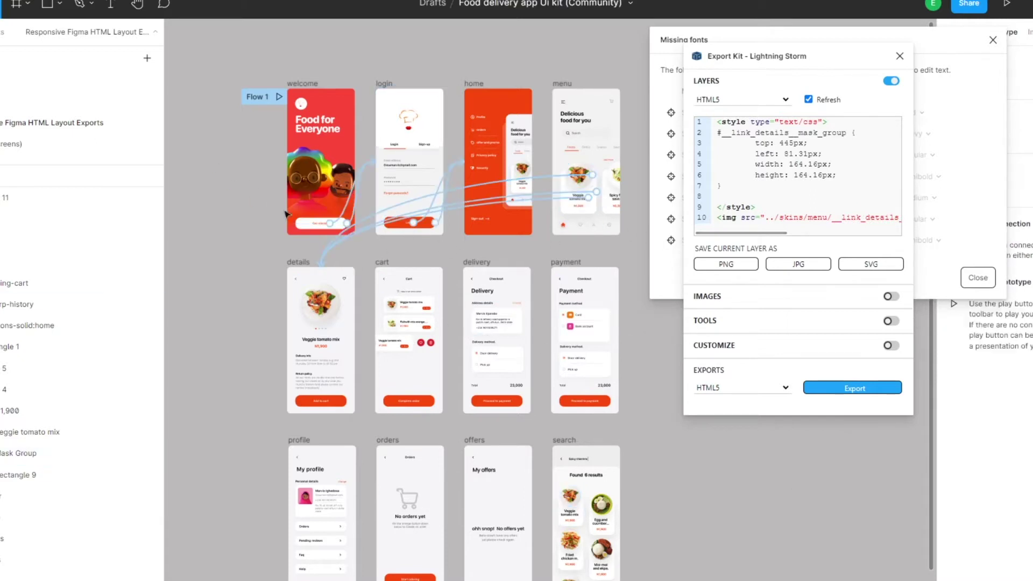
Re-export as HTML5, extract the zip over the old files with Yes to All, and open the folder.
{"action": "left_click", "coordinate": [852, 390]}
{"action": "right_click", "coordinate": [295, 164]}
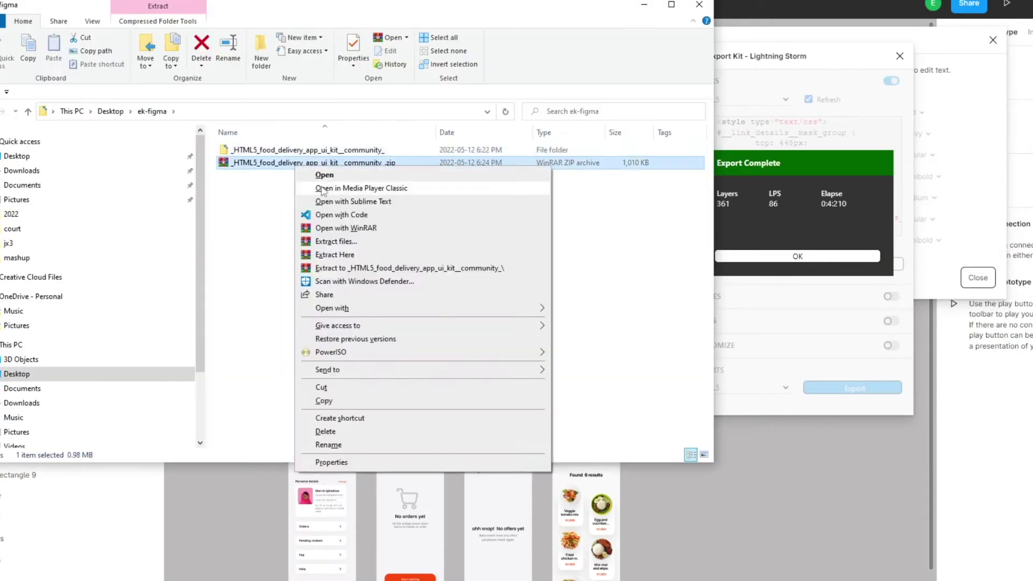
{"action": "left_click", "coordinate": [372, 254]}
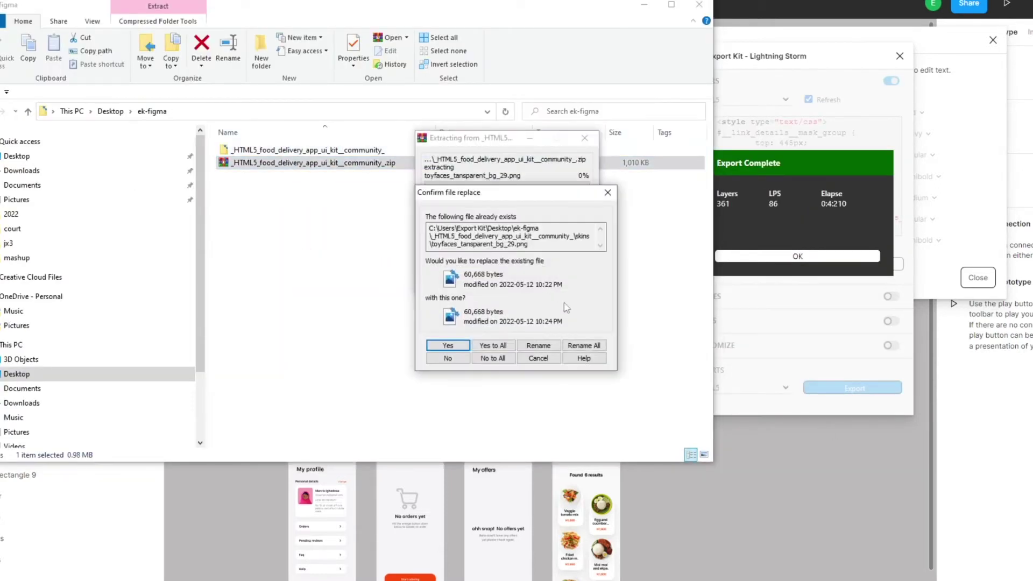
{"action": "left_click", "coordinate": [492, 346]}
{"action": "left_click", "coordinate": [340, 153]}
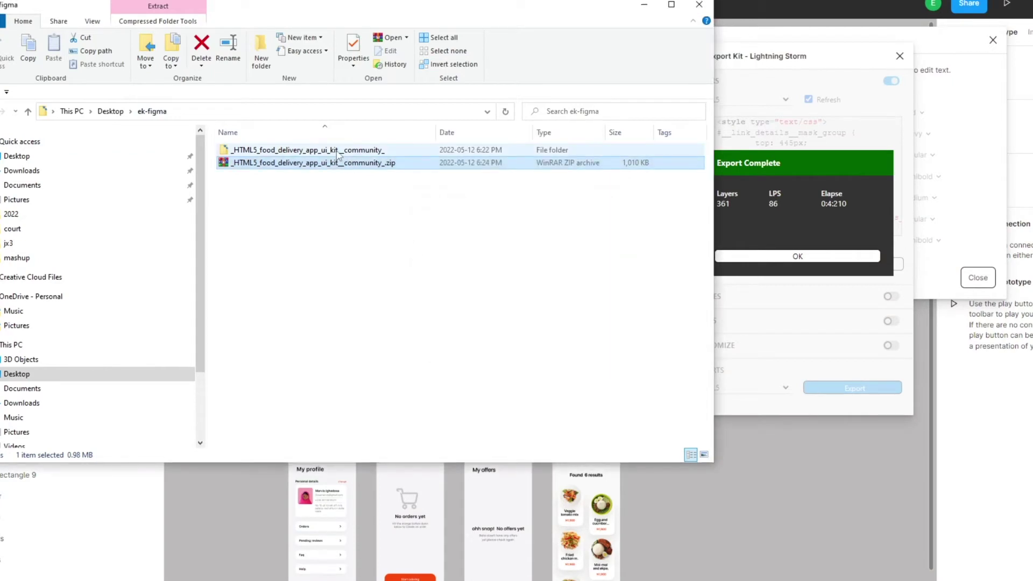
{"action": "double_click", "coordinate": [337, 153]}
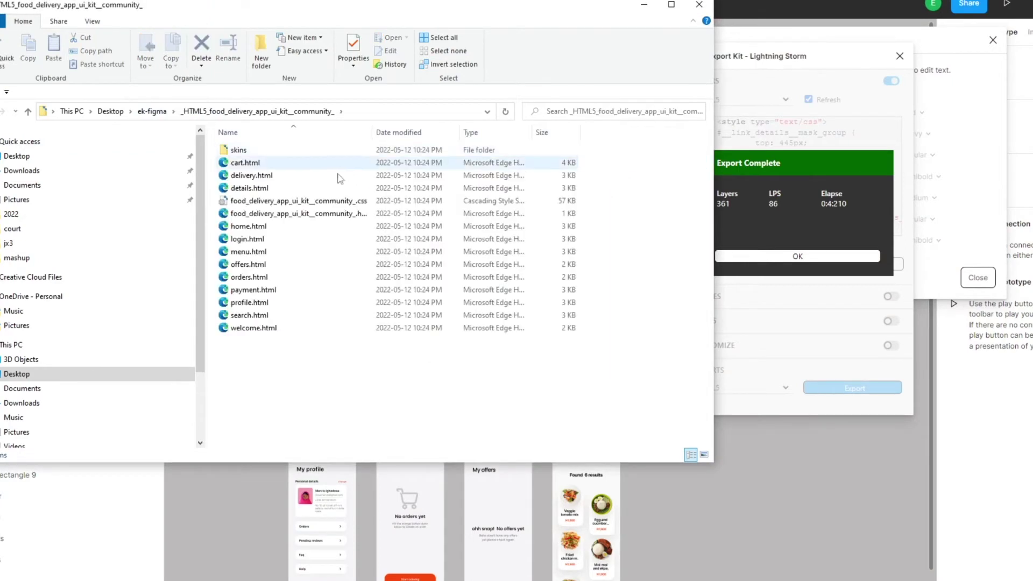
Open welcome.html and follow Get started and Login through to the home page.
{"action": "double_click", "coordinate": [314, 330]}
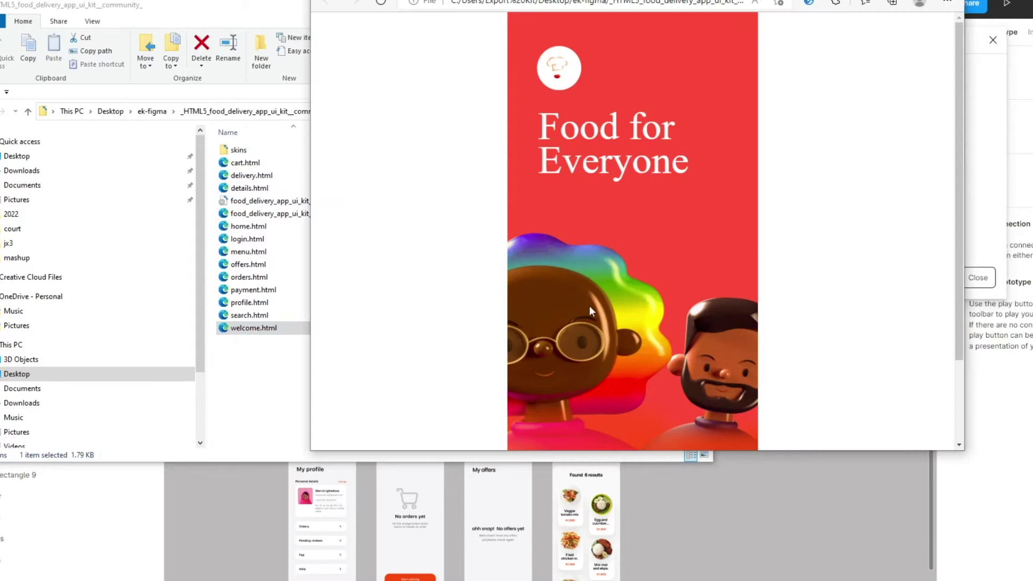
{"action": "scroll", "coordinate": [590, 306], "scroll_direction": "down", "scroll_amount": 2}
{"action": "left_click", "coordinate": [652, 406]}
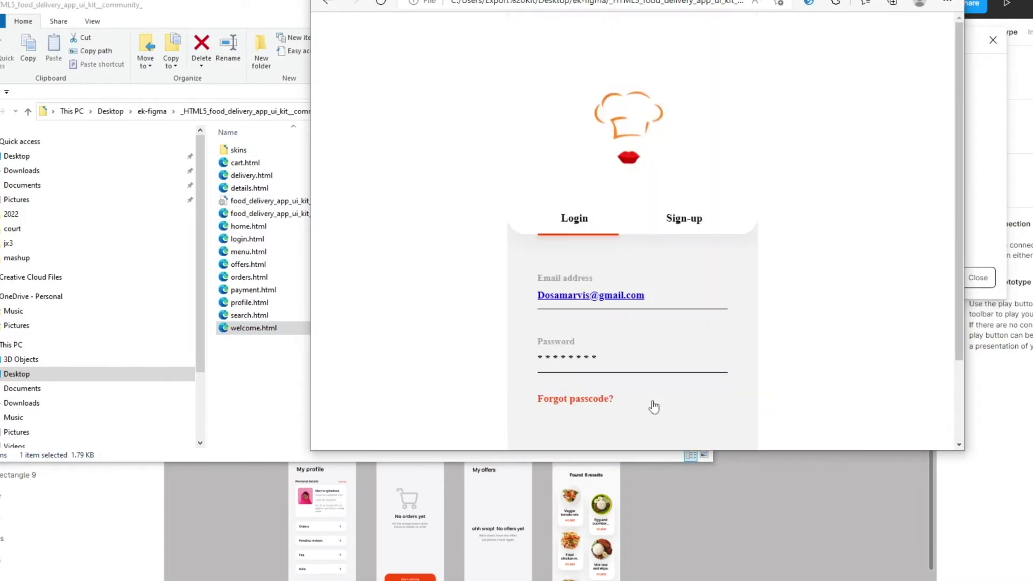
{"action": "scroll", "coordinate": [641, 239], "scroll_direction": "down", "scroll_amount": 2}
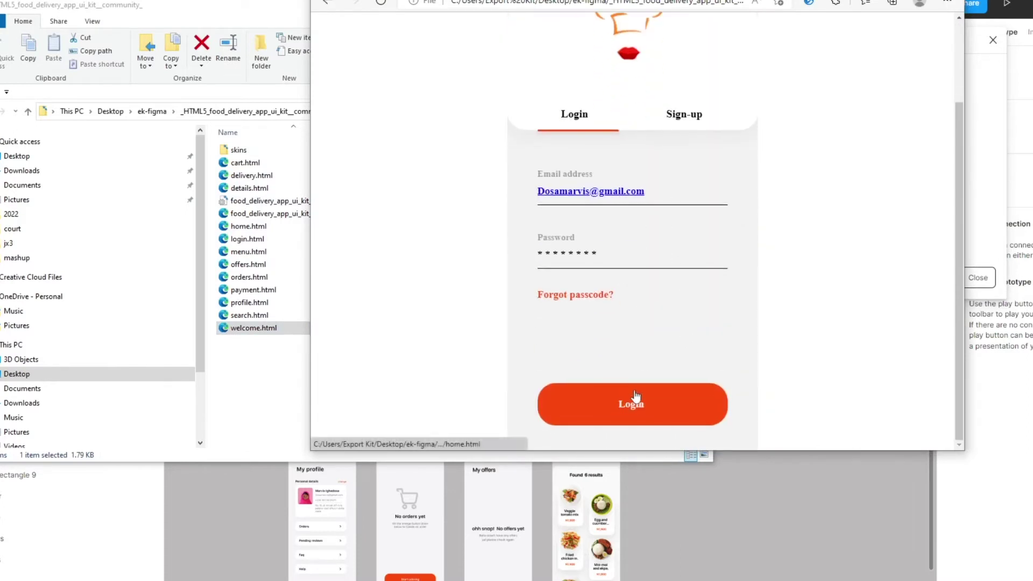
{"action": "left_click", "coordinate": [640, 410]}
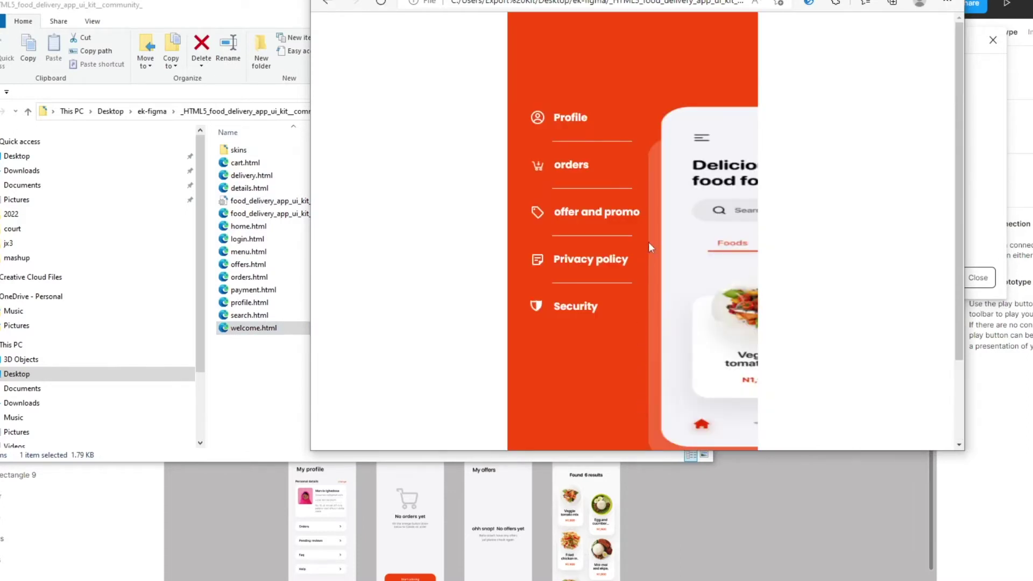
Open the menu page from the home preview, scroll it, then return to Figma.
{"action": "left_click", "coordinate": [701, 246]}
{"action": "scroll", "coordinate": [682, 247], "scroll_direction": "down", "scroll_amount": 2}
{"action": "scroll", "coordinate": [683, 248], "scroll_direction": "down", "scroll_amount": 1}
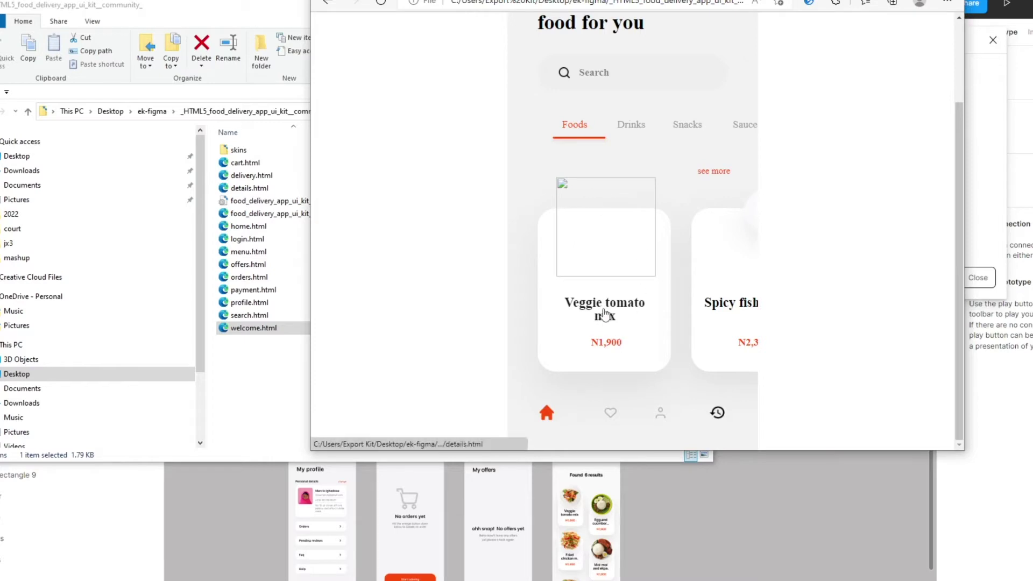
{"action": "left_click", "coordinate": [705, 527]}
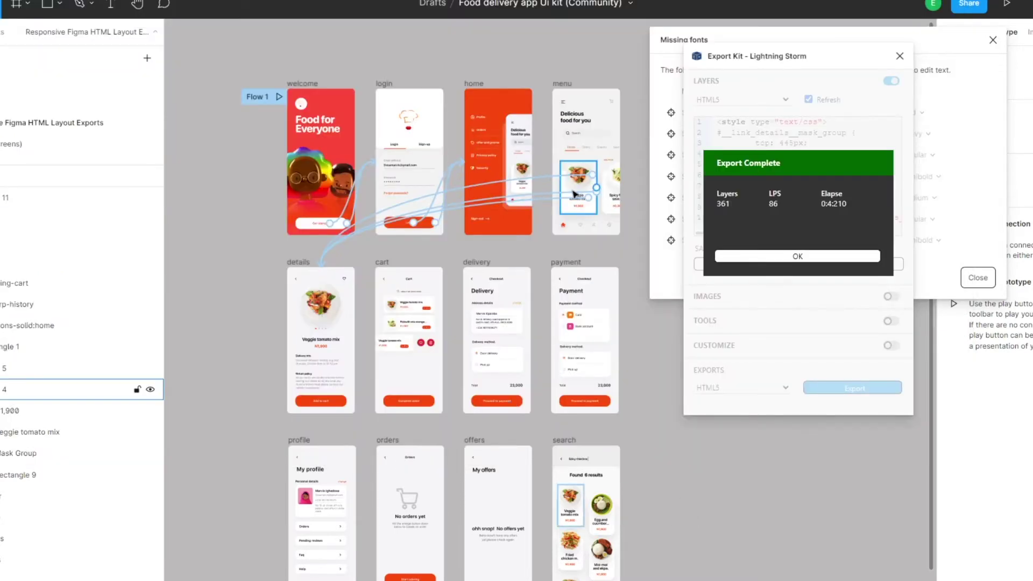
Select the Veggie tomato mix card's Mask Group and zoom to it with Shift+2.
{"action": "scroll", "coordinate": [581, 191], "scroll_direction": "up", "scroll_amount": 5}
{"action": "left_click", "coordinate": [586, 183]}
{"action": "double_click", "coordinate": [586, 183]}
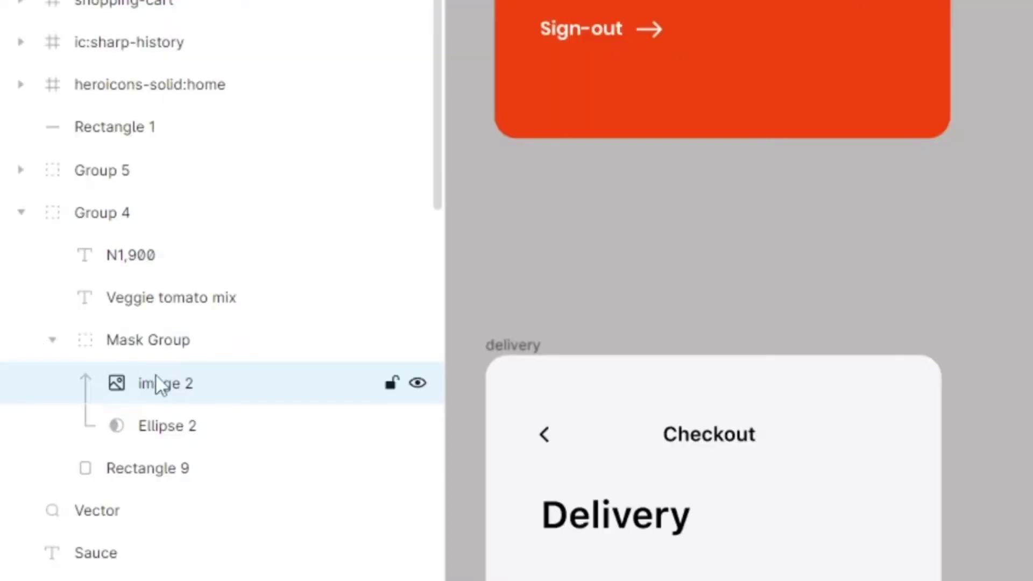
{"action": "left_click", "coordinate": [159, 334]}
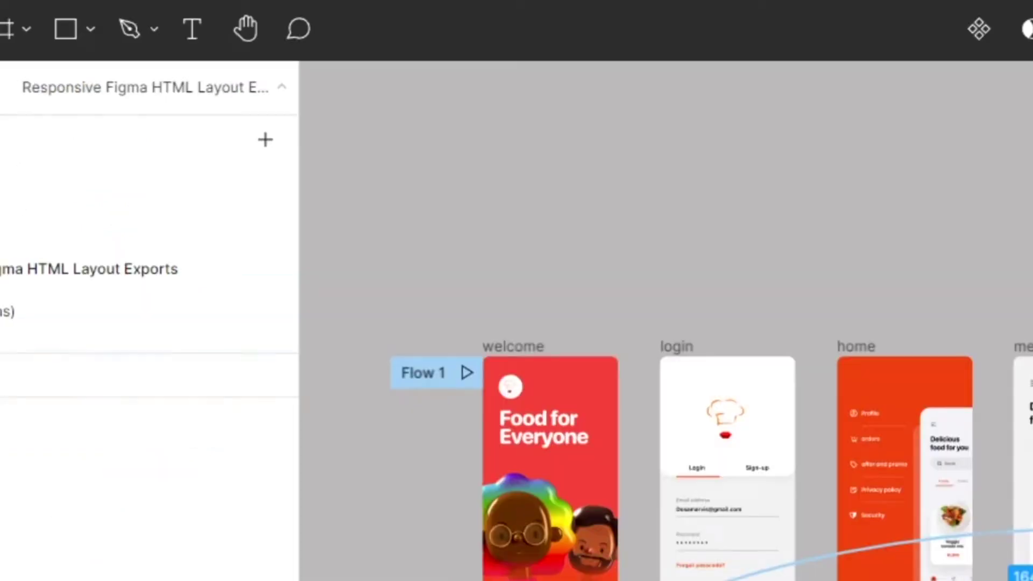
{"action": "key", "text": "shift+2"}
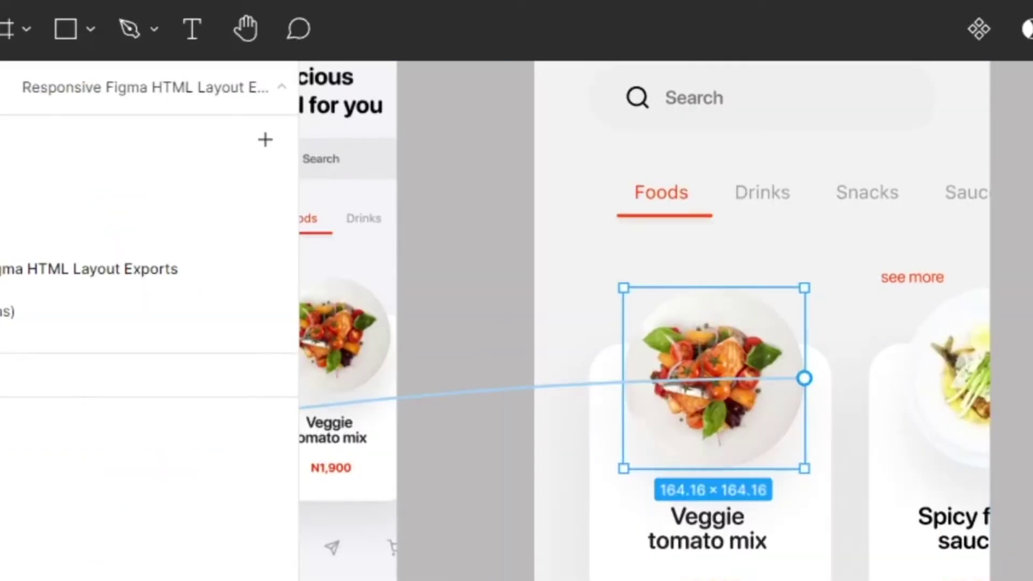
Draw a 182.06×185.1 rectangle over the food image and place it below Veggie tomato mix.
{"action": "left_click", "coordinate": [77, 33]}
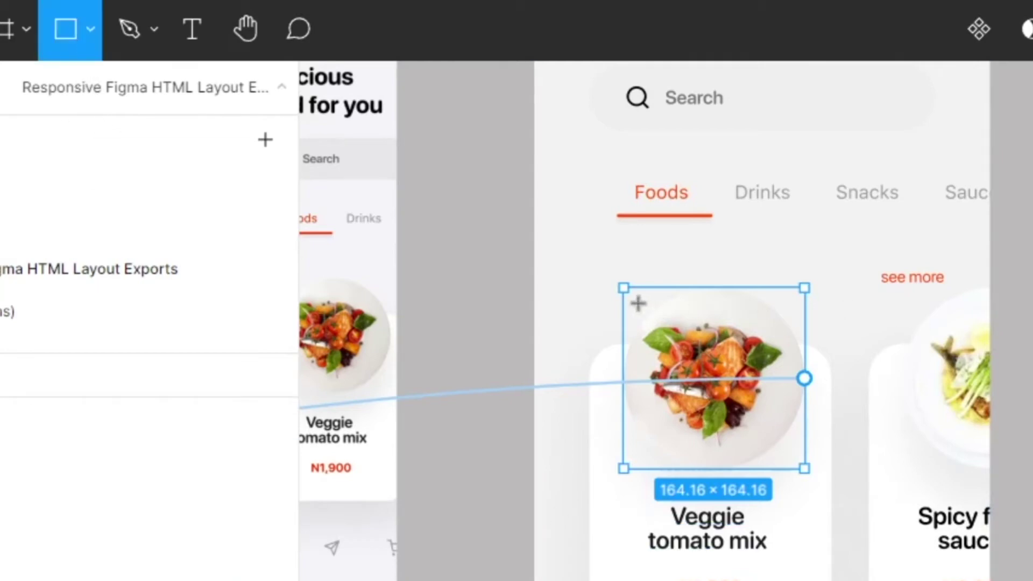
{"action": "left_click_drag", "start_coordinate": [613, 276], "coordinate": [763, 429]}
{"action": "mouse_move", "coordinate": [802, 467]}
{"action": "left_mouse_down"}
{"action": "mouse_move", "coordinate": [838, 489]}
{"action": "mouse_move", "coordinate": [814, 492]}
{"action": "mouse_move", "coordinate": [812, 479]}
{"action": "left_mouse_up"}
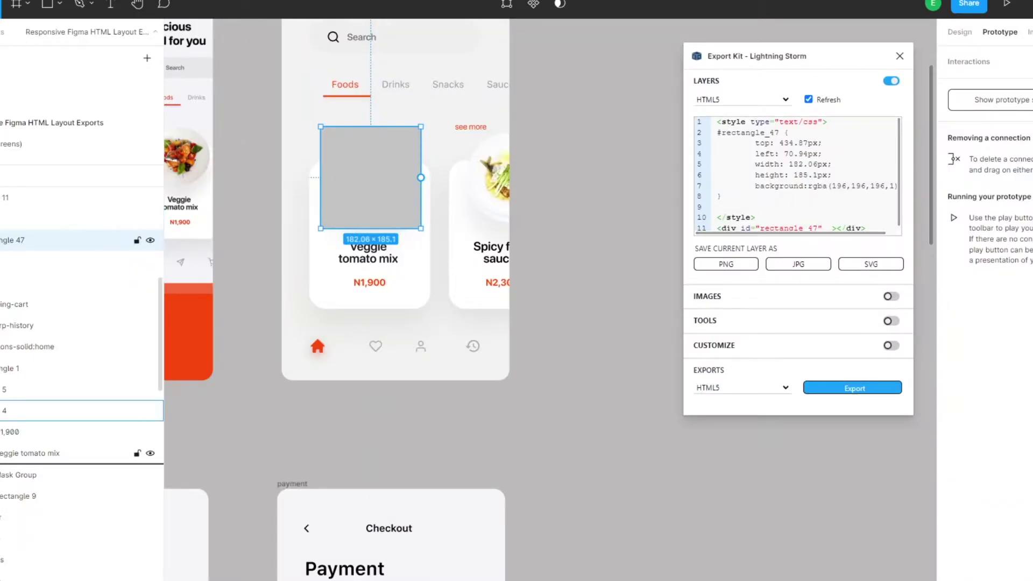
{"action": "left_click_drag", "start_coordinate": [33, 464], "coordinate": [36, 470]}
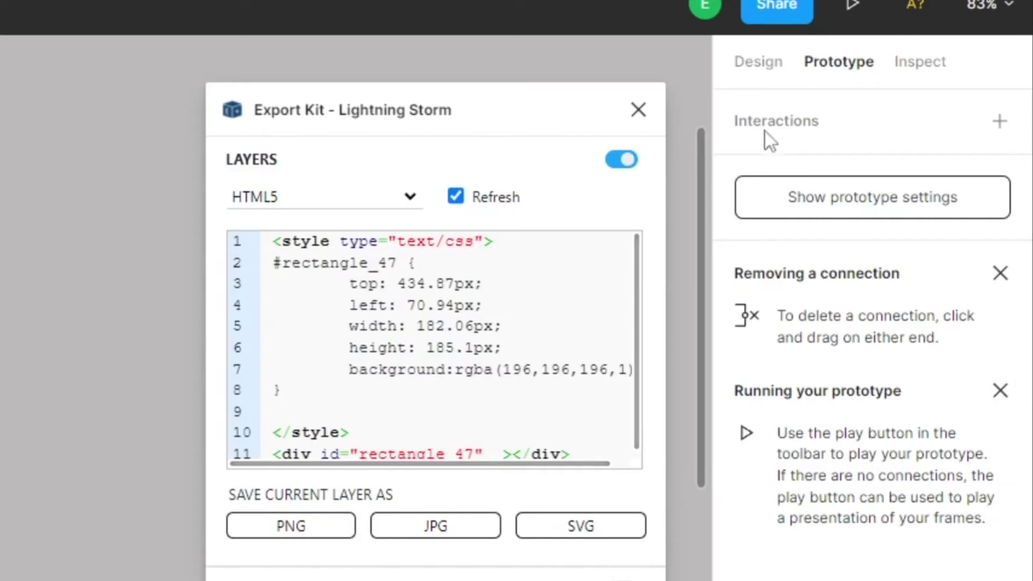
Set the rectangle's fill opacity to 0% and rename it 'img hit area'.
{"action": "left_click", "coordinate": [765, 86]}
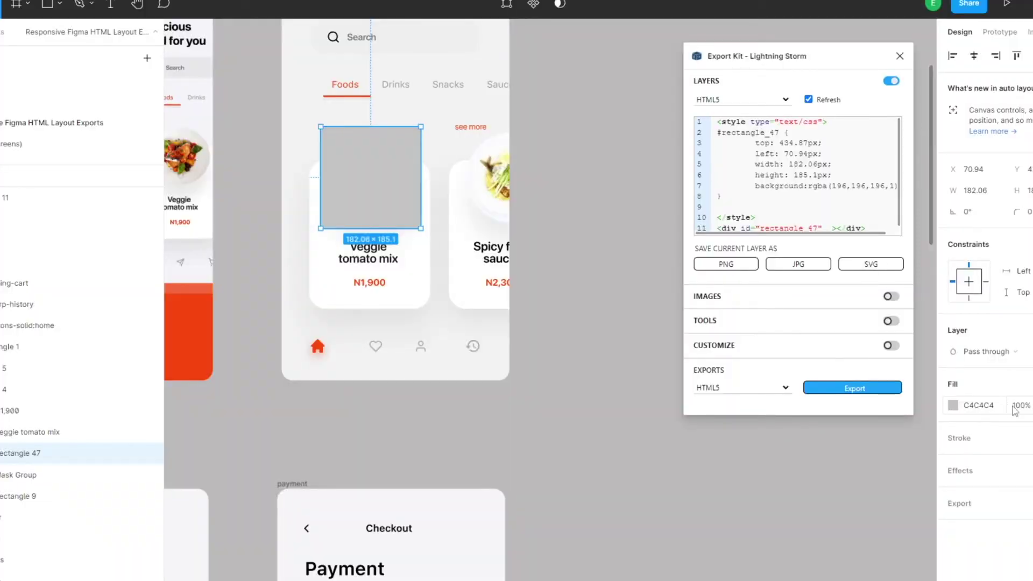
{"action": "left_click", "coordinate": [1017, 409]}
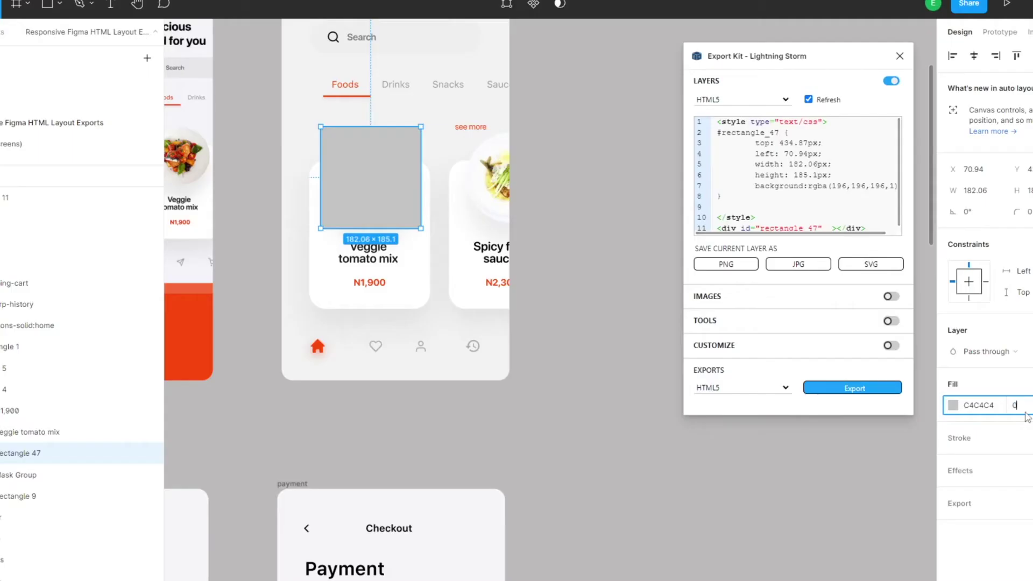
{"action": "type", "text": "0"}
{"action": "key", "text": "Return"}
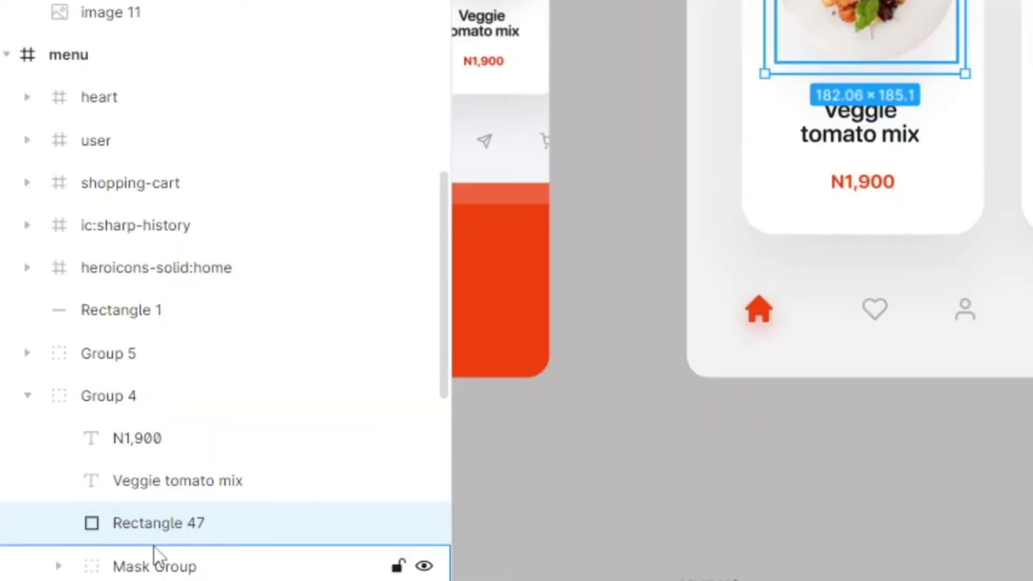
{"action": "double_click", "coordinate": [154, 541]}
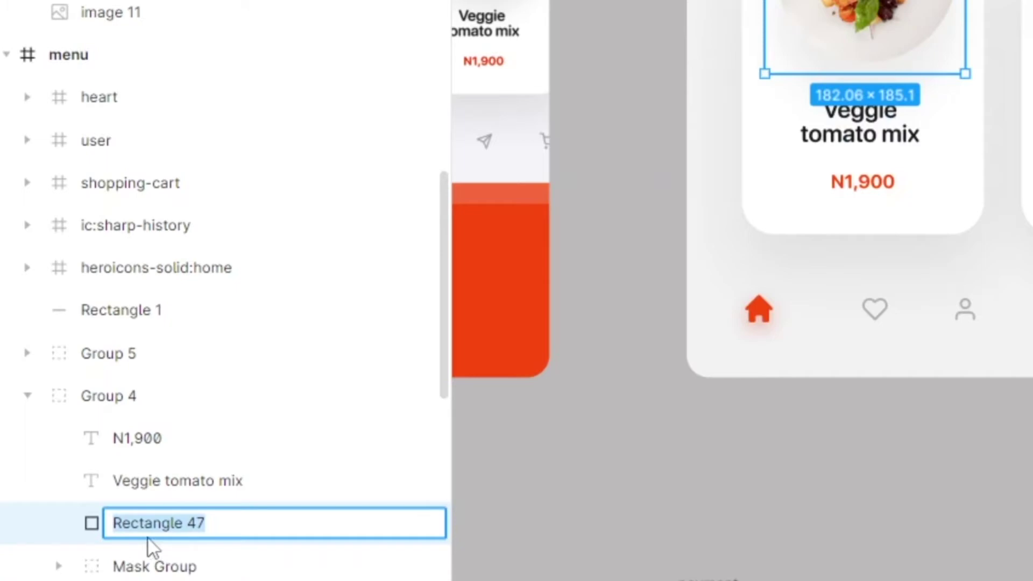
{"action": "key", "text": "BackSpace"}
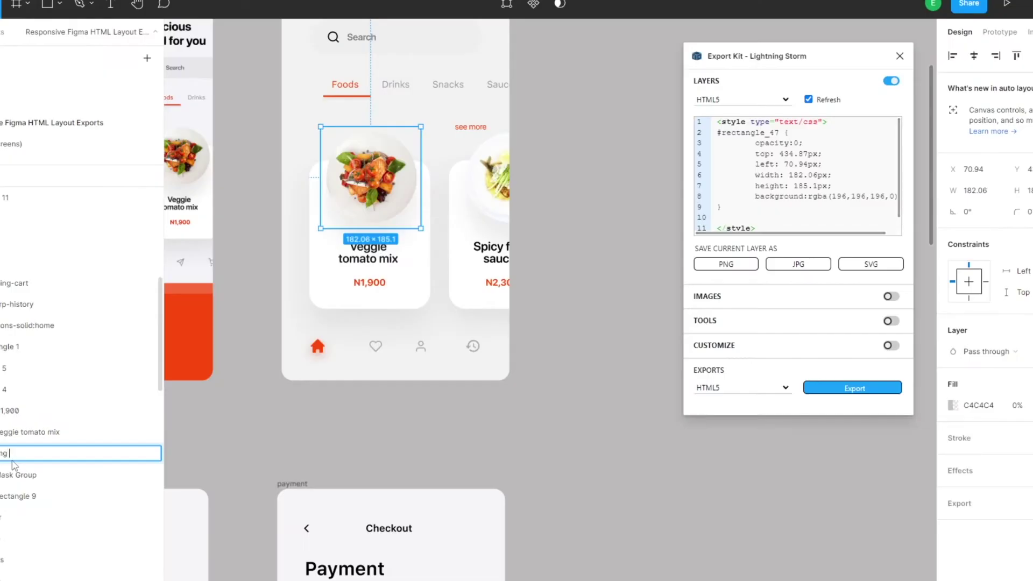
{"action": "key", "text": "Return"}
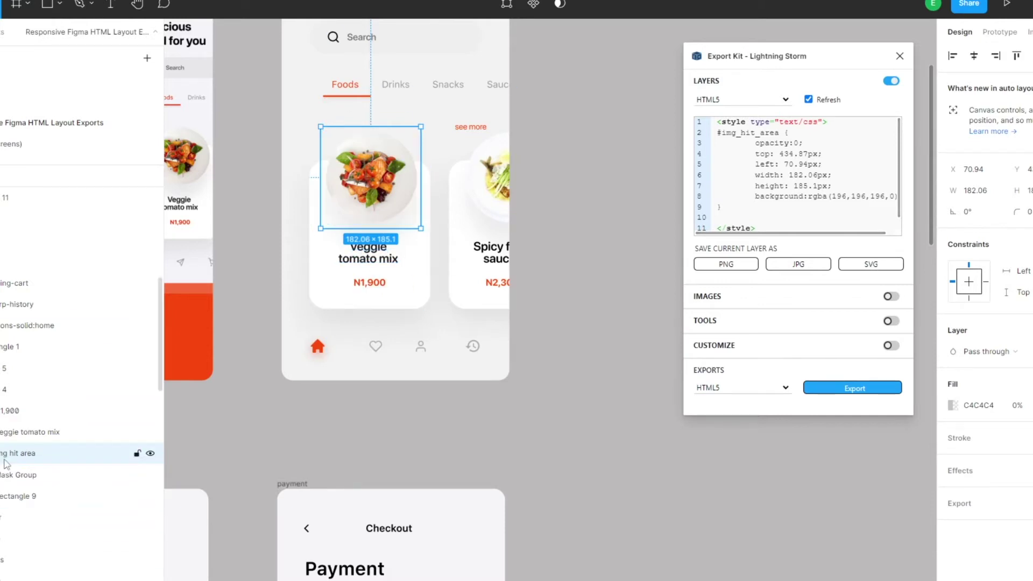
Move img hit area to the top of the group and stretch it to 224×331.13 over the card.
{"action": "left_click_drag", "start_coordinate": [107, 453], "coordinate": [112, 390]}
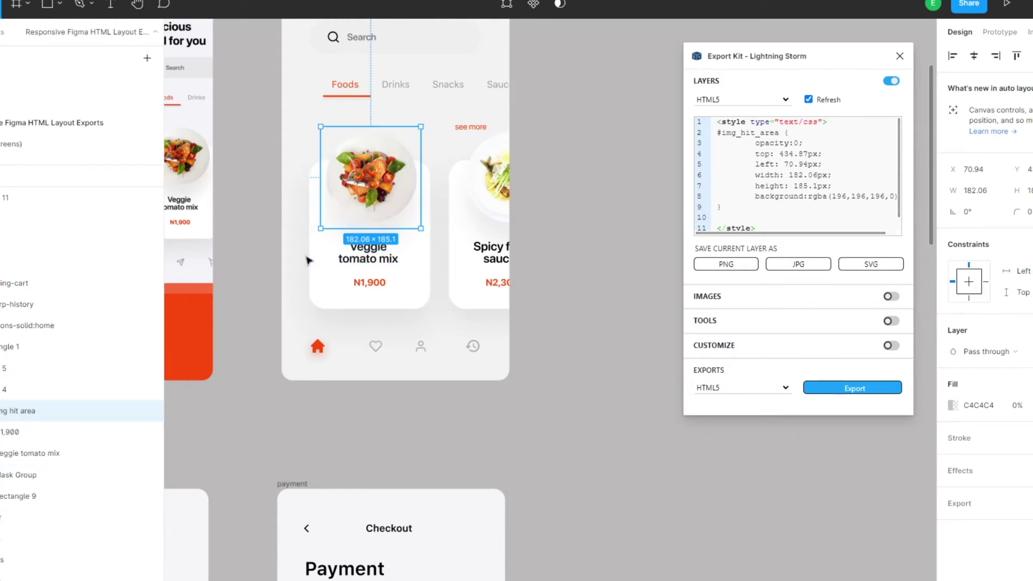
{"action": "left_click_drag", "start_coordinate": [321, 229], "coordinate": [309, 308]}
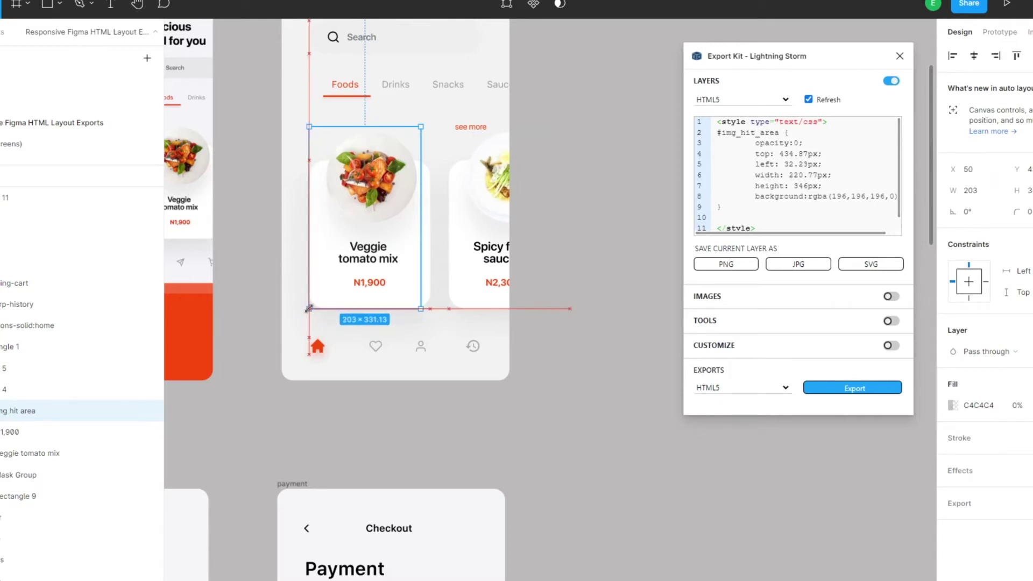
{"action": "left_click_drag", "start_coordinate": [423, 309], "coordinate": [432, 309]}
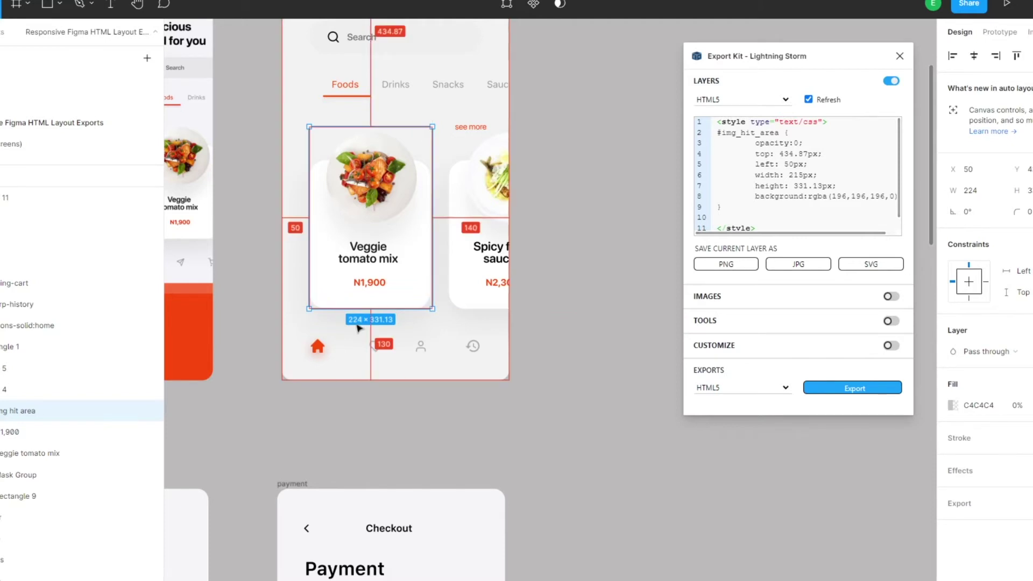
{"action": "scroll", "coordinate": [350, 317], "scroll_direction": "down", "scroll_amount": 5}
{"action": "scroll", "coordinate": [344, 312], "scroll_direction": "up", "scroll_amount": 3}
{"action": "scroll", "coordinate": [369, 353], "scroll_direction": "down", "scroll_amount": 5}
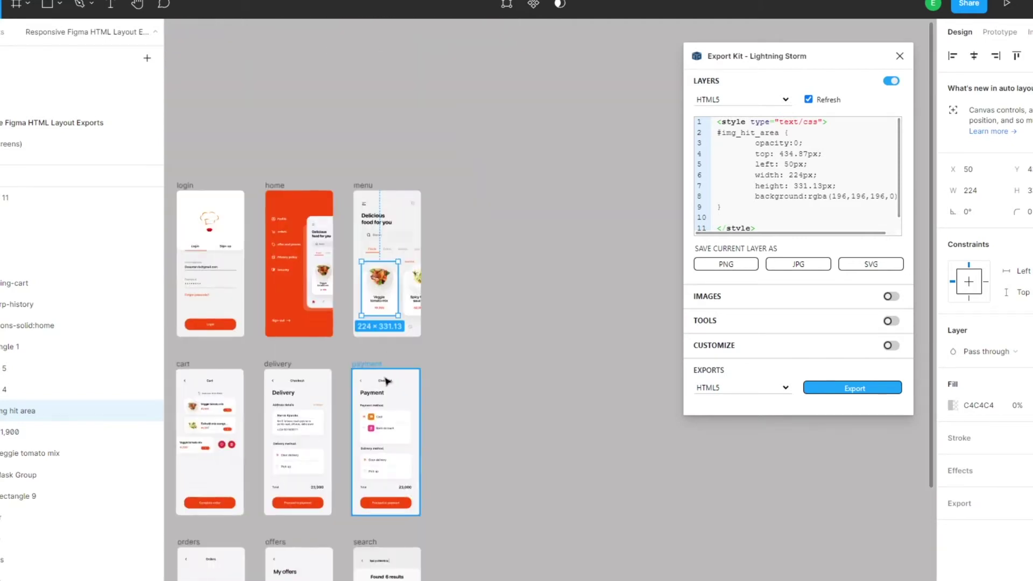
{"action": "scroll", "coordinate": [387, 376], "scroll_direction": "left", "scroll_amount": 3}
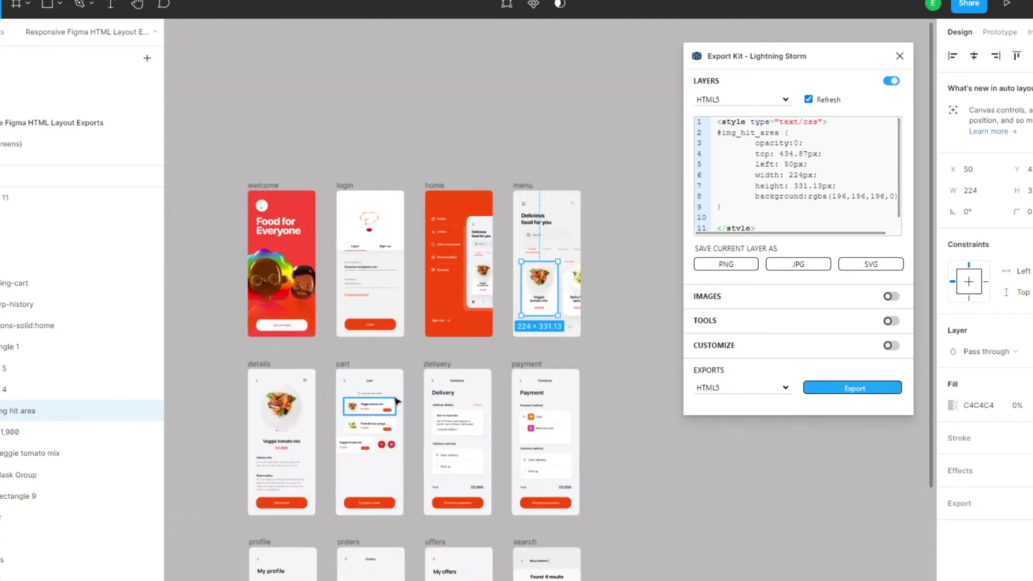
In Prototype mode, link img hit area on the menu's Veggie card to the details screen.
{"action": "left_click", "coordinate": [999, 32]}
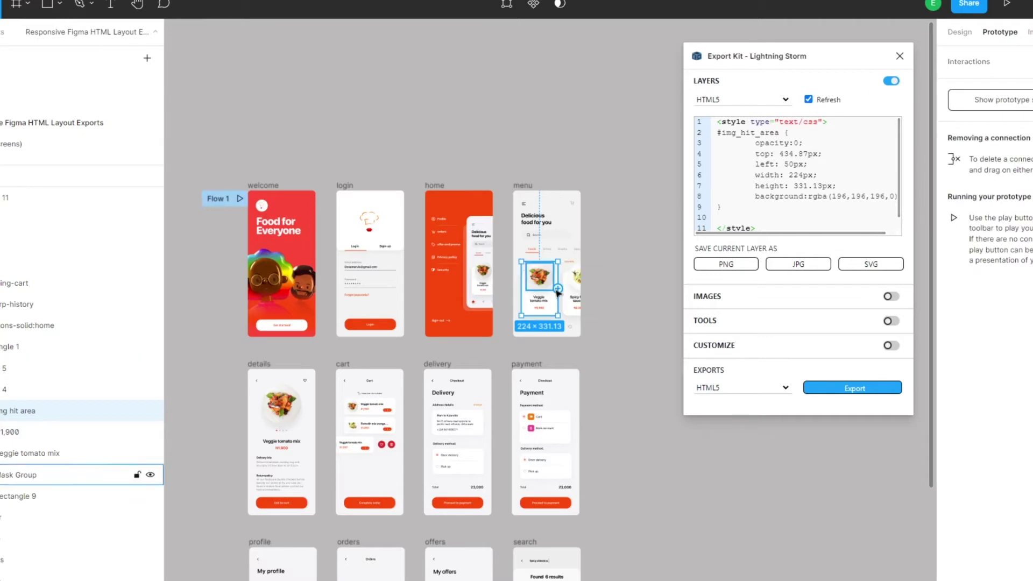
{"action": "left_click_drag", "start_coordinate": [558, 288], "coordinate": [257, 432]}
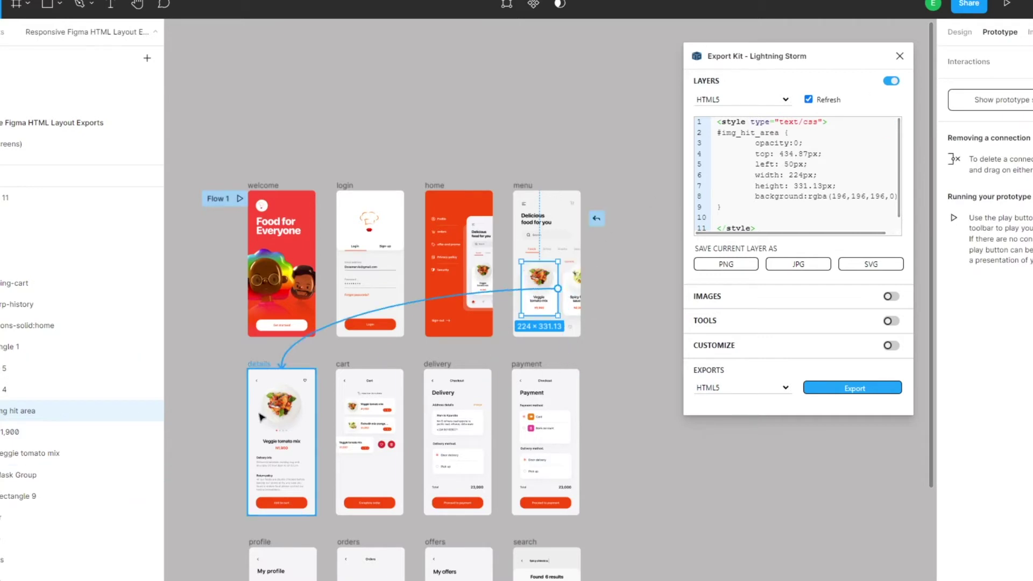
{"action": "left_click", "coordinate": [600, 325]}
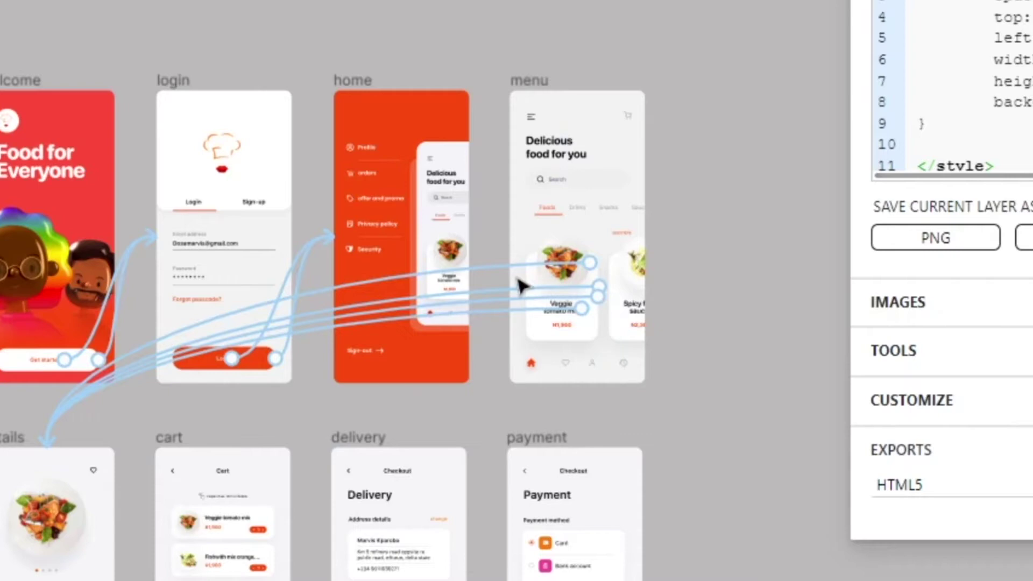
Check the links of the Veggie card, its food image and the title text.
{"action": "left_click", "coordinate": [521, 285]}
{"action": "left_click", "coordinate": [489, 270]}
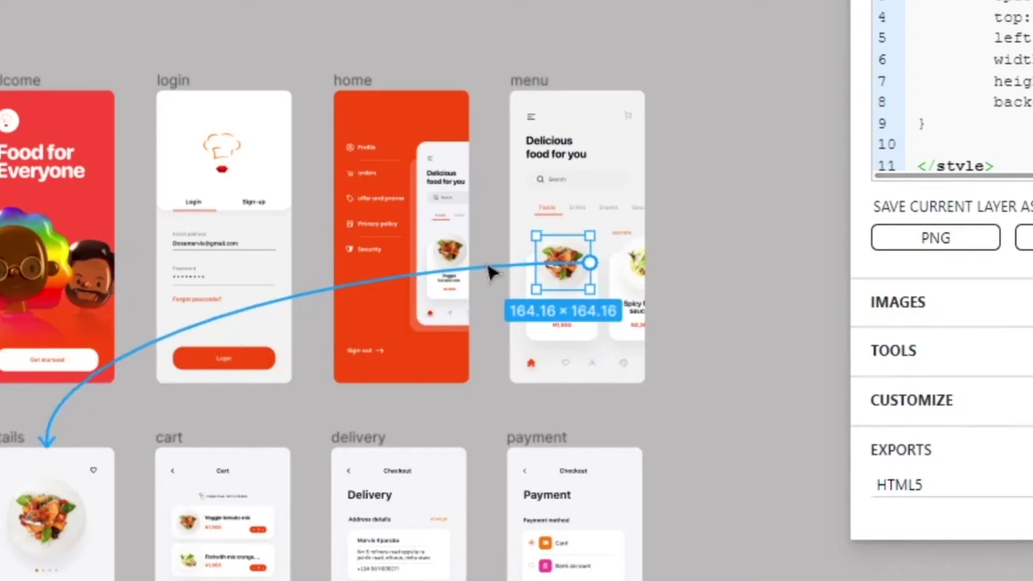
{"action": "left_click", "coordinate": [699, 241]}
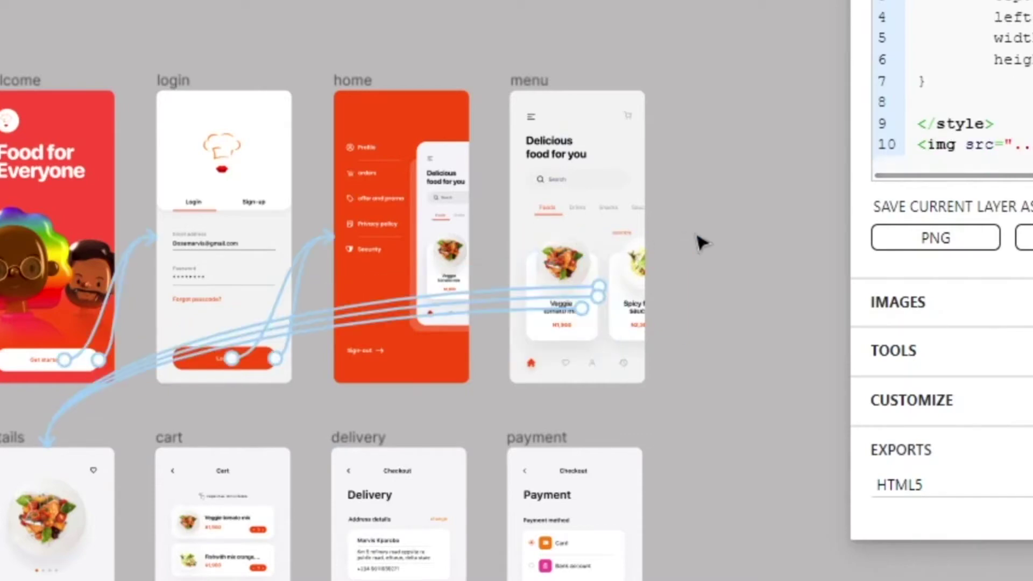
{"action": "left_click", "coordinate": [581, 282]}
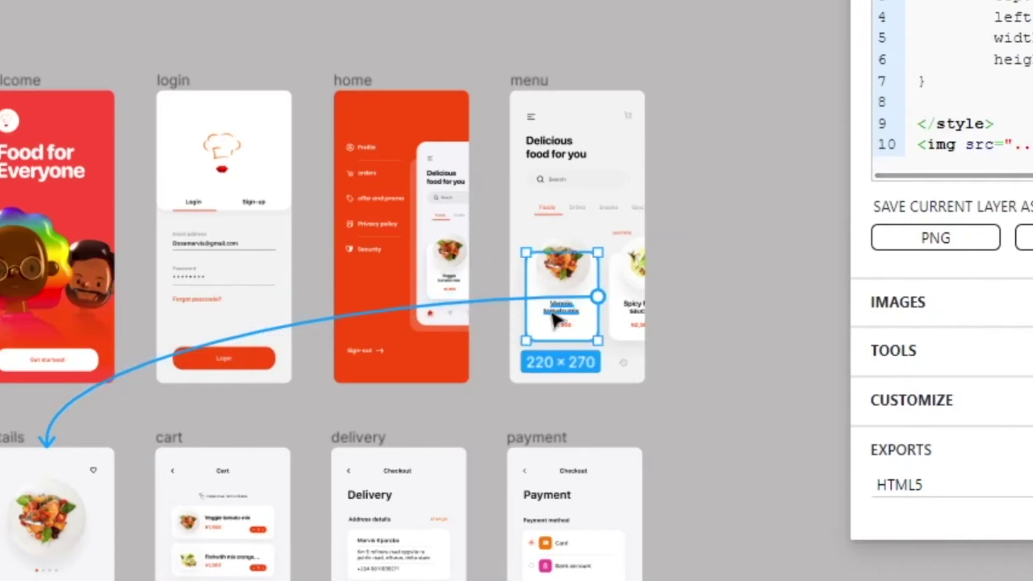
{"action": "left_click", "coordinate": [554, 316]}
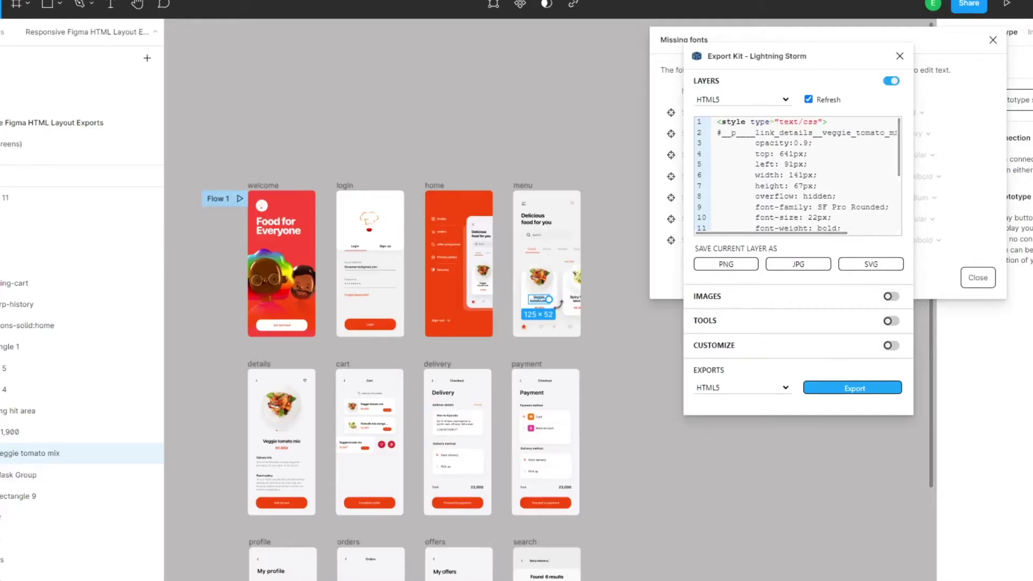
Select the linked hit area, re-export as HTML5, and replace the earlier zip.
{"action": "left_click", "coordinate": [515, 290]}
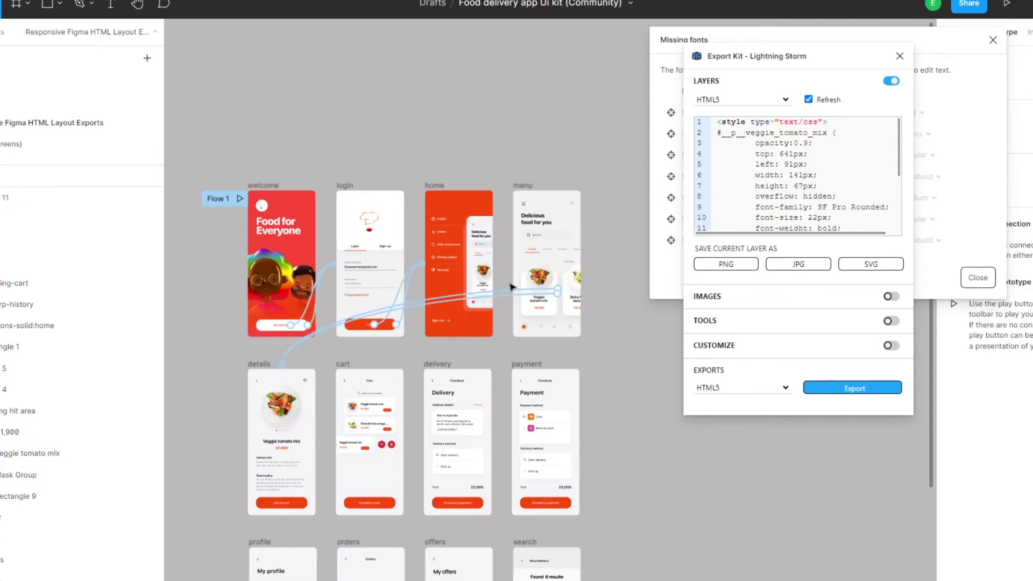
{"action": "left_click", "coordinate": [557, 305]}
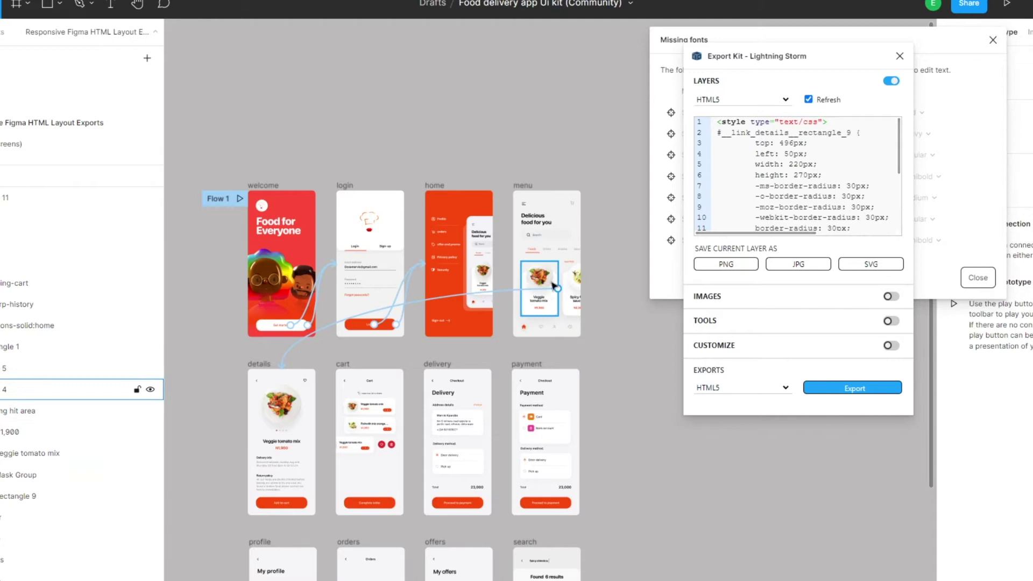
{"action": "left_click", "coordinate": [871, 391]}
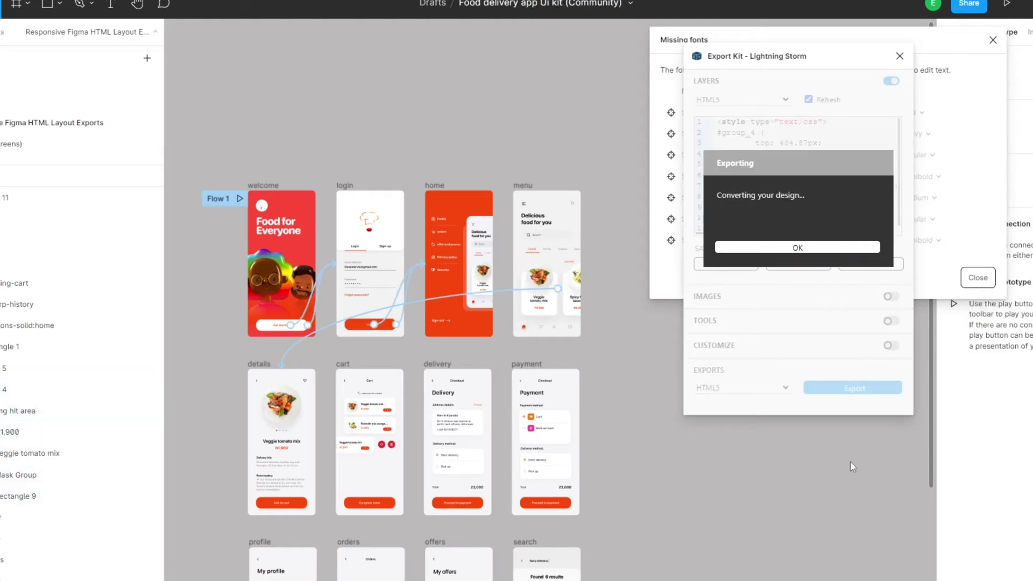
{"action": "left_click", "coordinate": [415, 267]}
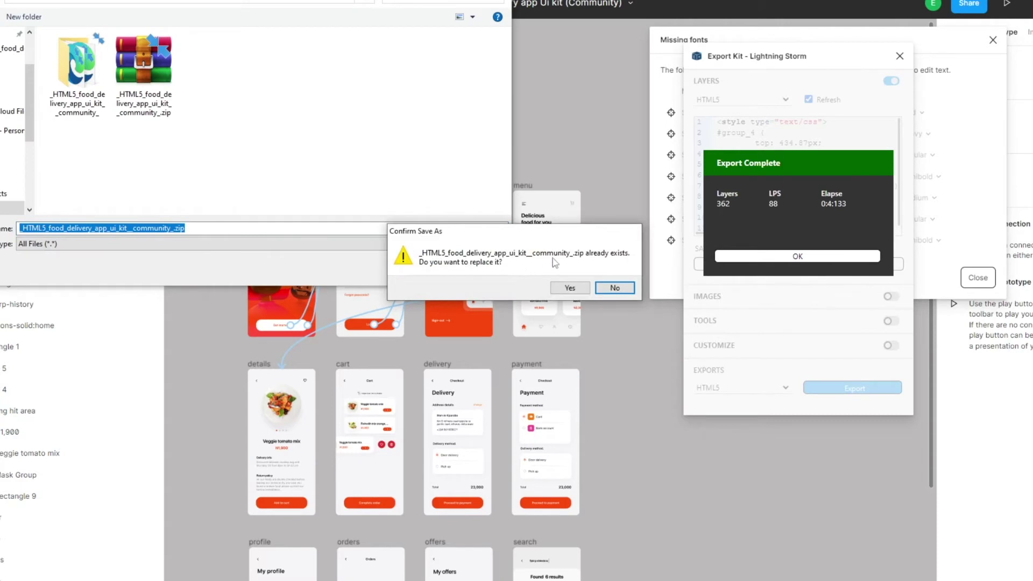
{"action": "left_click", "coordinate": [571, 287]}
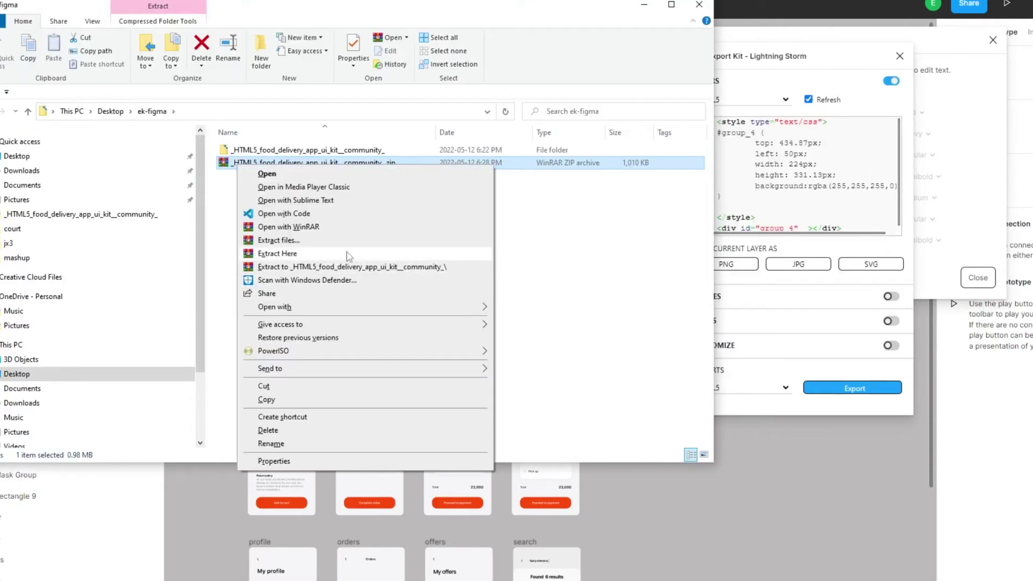
Extract the zip in place, overwrite the previous files, and open the HTML5 folder.
{"action": "left_click", "coordinate": [349, 257]}
{"action": "left_click", "coordinate": [460, 345]}
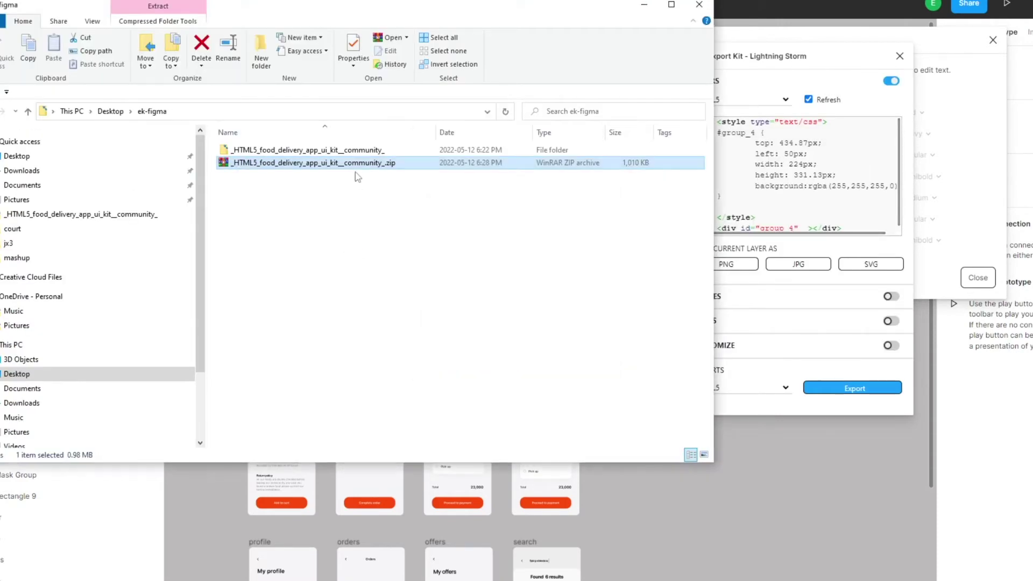
{"action": "double_click", "coordinate": [306, 150]}
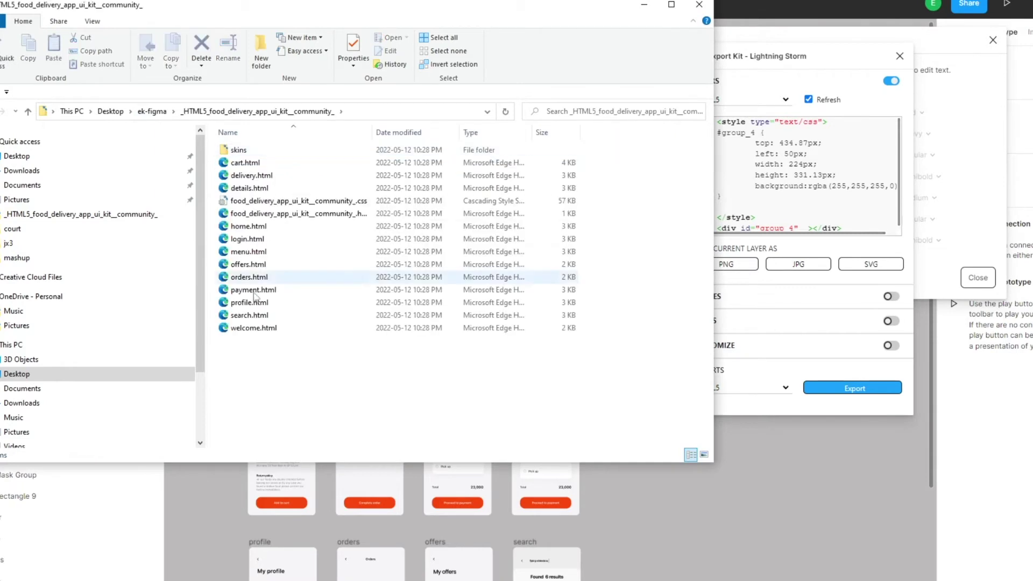
Open welcome.html in Edge and click through Get started and Login.
{"action": "double_click", "coordinate": [256, 329]}
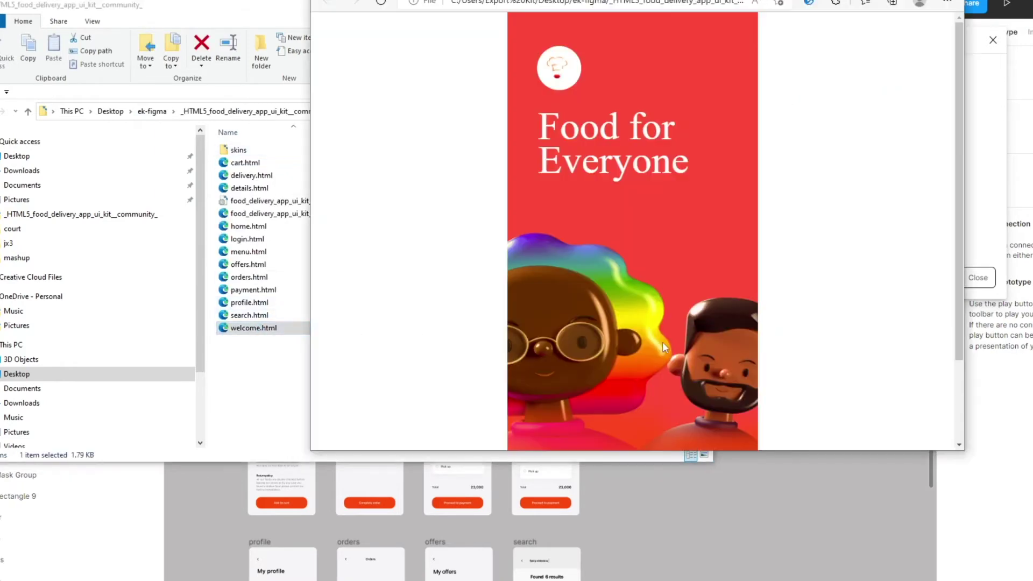
{"action": "scroll", "coordinate": [663, 341], "scroll_direction": "down", "scroll_amount": 2}
{"action": "left_click", "coordinate": [644, 421]}
{"action": "scroll", "coordinate": [645, 422], "scroll_direction": "down", "scroll_amount": 2}
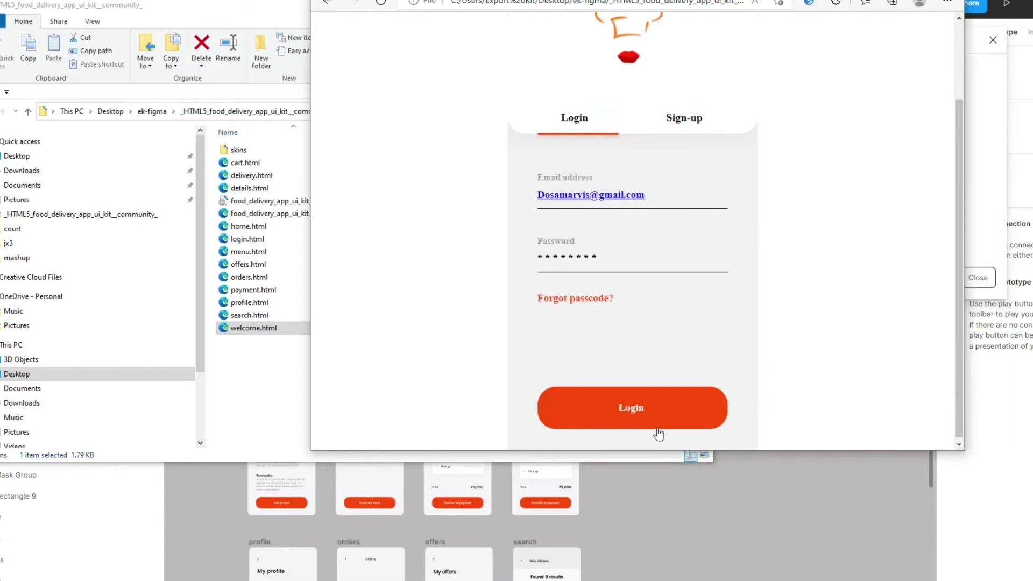
{"action": "left_click", "coordinate": [658, 413]}
Reach the food menu, open the Veggie tomato mix details, then reselect that card in Figma.
{"action": "left_click", "coordinate": [721, 350]}
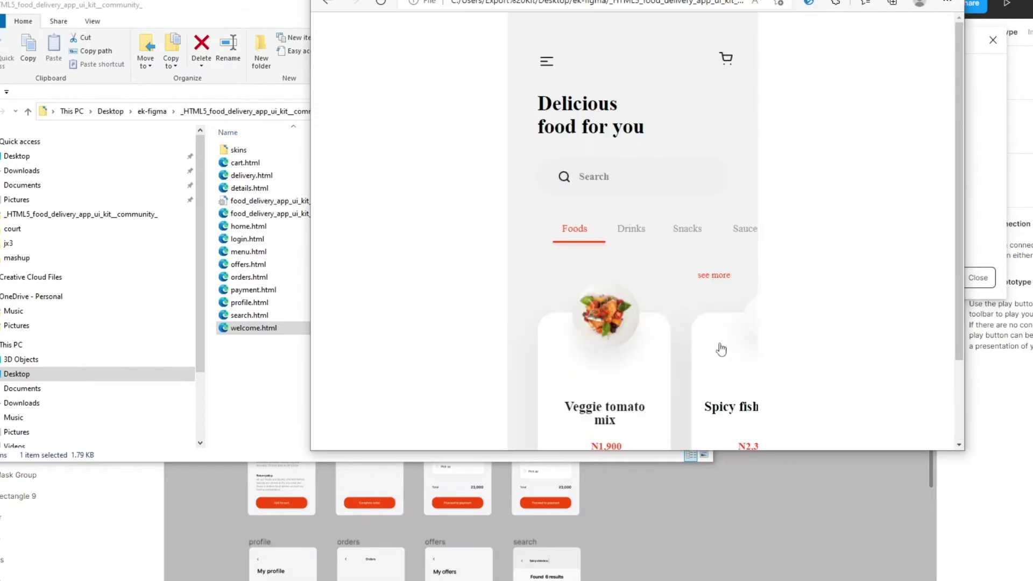
{"action": "scroll", "coordinate": [721, 350], "scroll_direction": "down", "scroll_amount": 2}
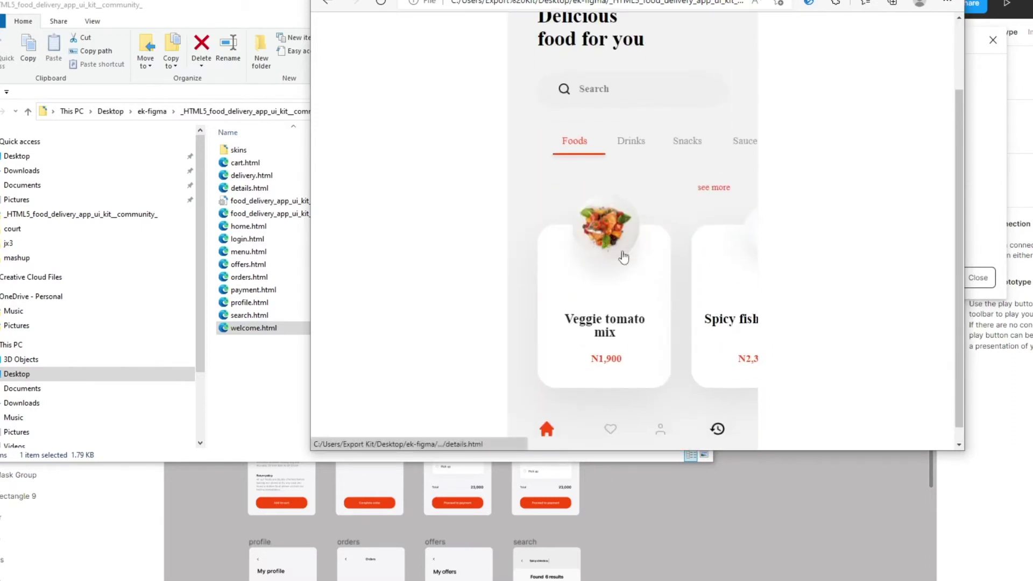
{"action": "left_click", "coordinate": [602, 284]}
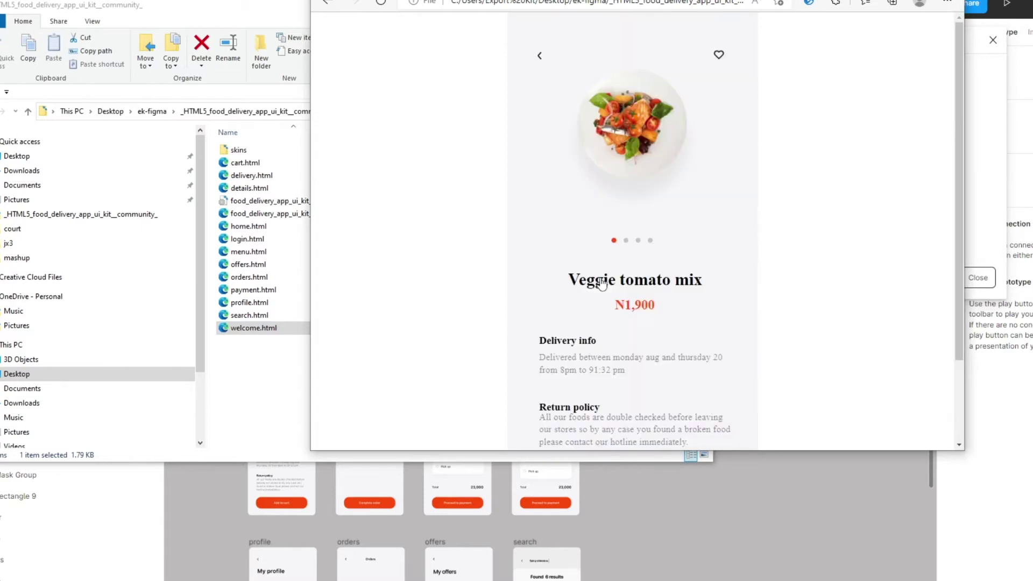
{"action": "scroll", "coordinate": [611, 334], "scroll_direction": "down", "scroll_amount": 2}
{"action": "scroll", "coordinate": [635, 269], "scroll_direction": "up", "scroll_amount": 2}
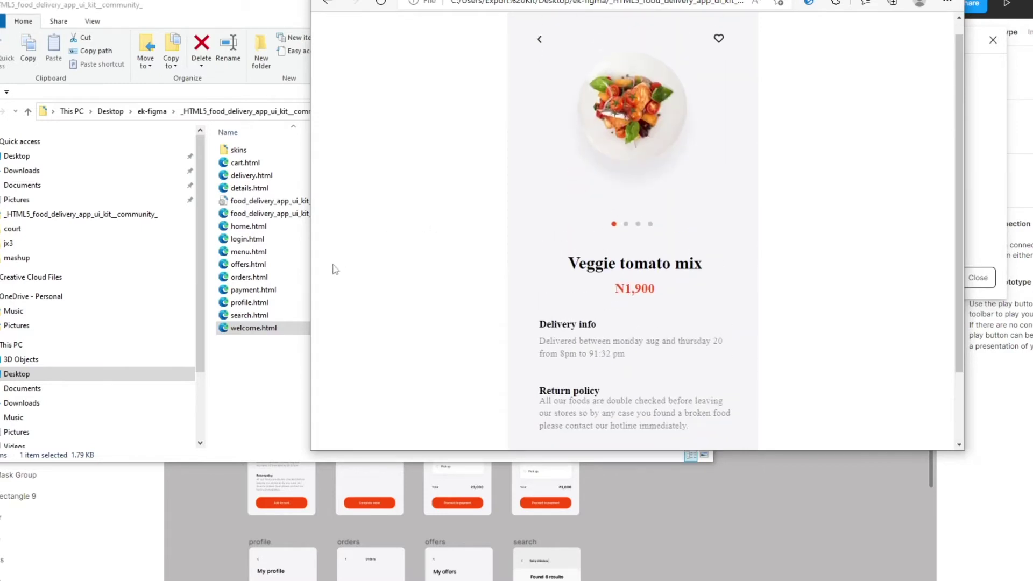
{"action": "left_click", "coordinate": [657, 504]}
{"action": "left_click", "coordinate": [552, 293]}
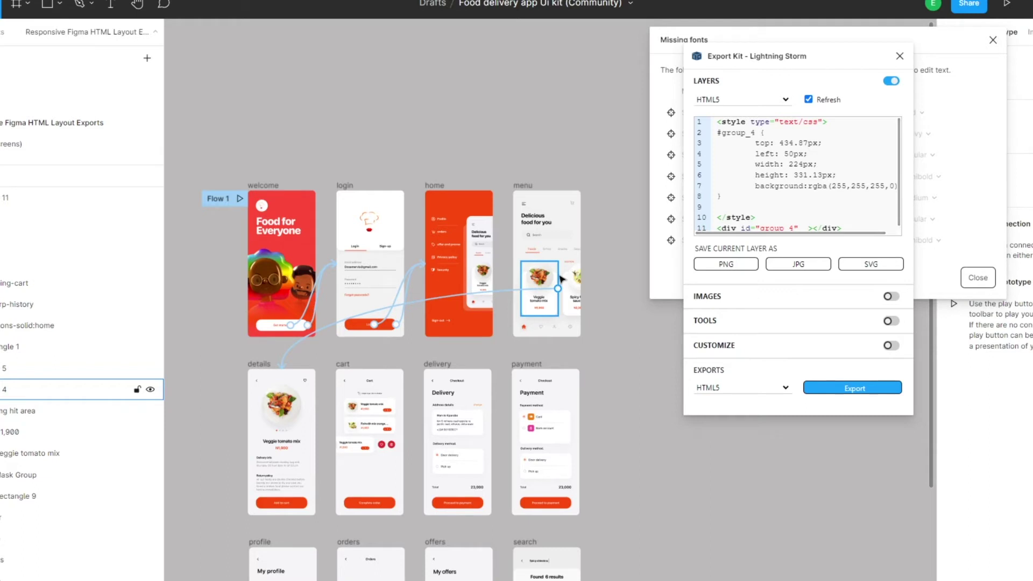
Deselect the Veggie card and dismiss Figma's Missing fonts notice, panning around the canvas.
{"action": "left_click", "coordinate": [520, 276]}
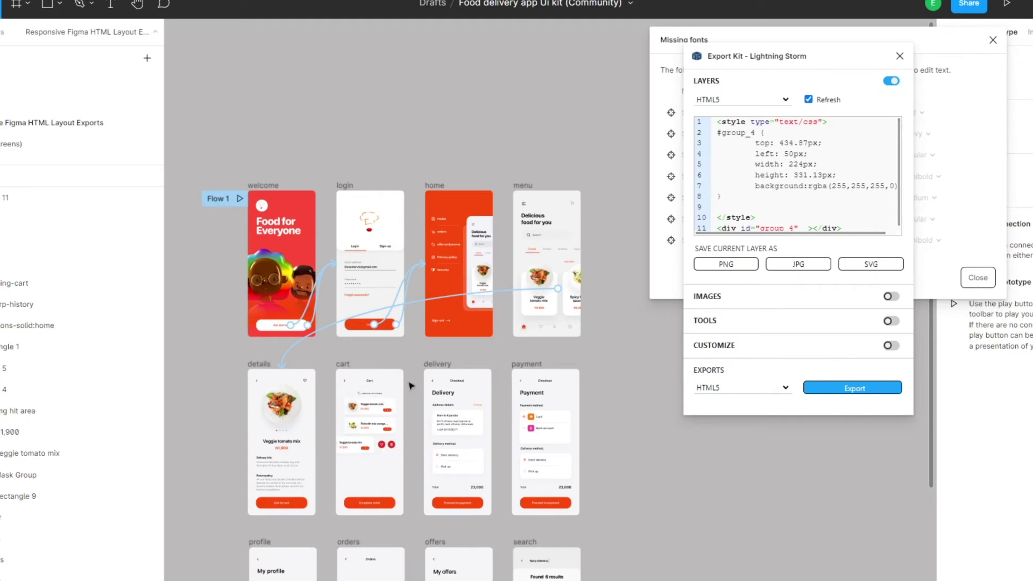
{"action": "scroll", "coordinate": [575, 342], "scroll_direction": "down", "scroll_amount": 3}
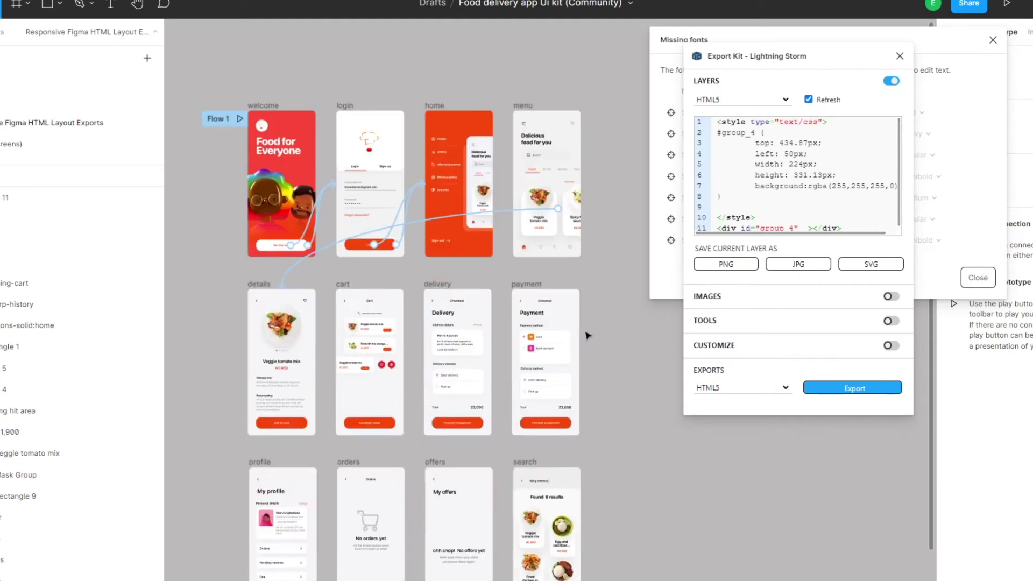
{"action": "scroll", "coordinate": [640, 323], "scroll_direction": "down", "scroll_amount": 5}
{"action": "scroll", "coordinate": [613, 385], "scroll_direction": "right", "scroll_amount": 6}
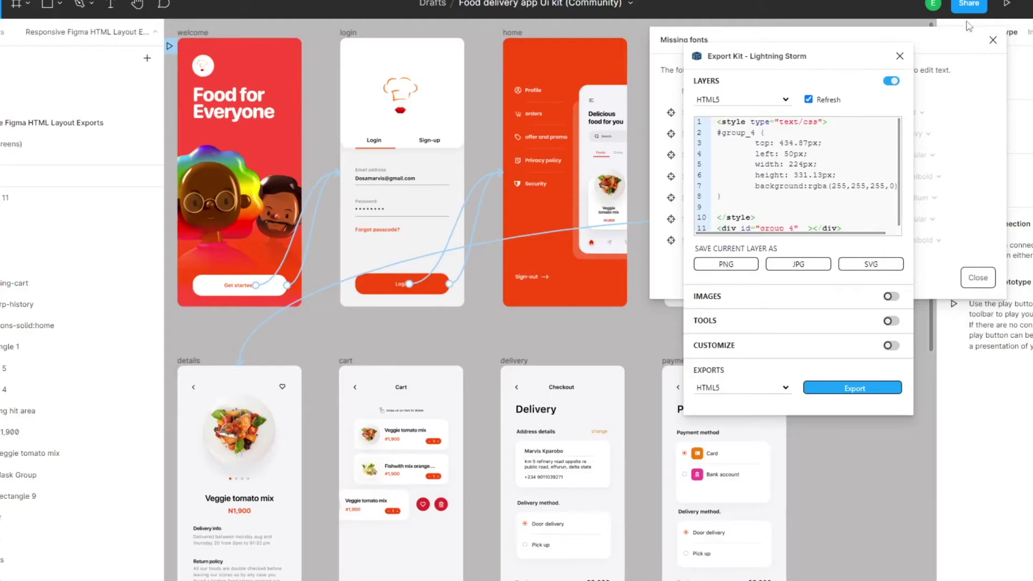
{"action": "left_click", "coordinate": [994, 39]}
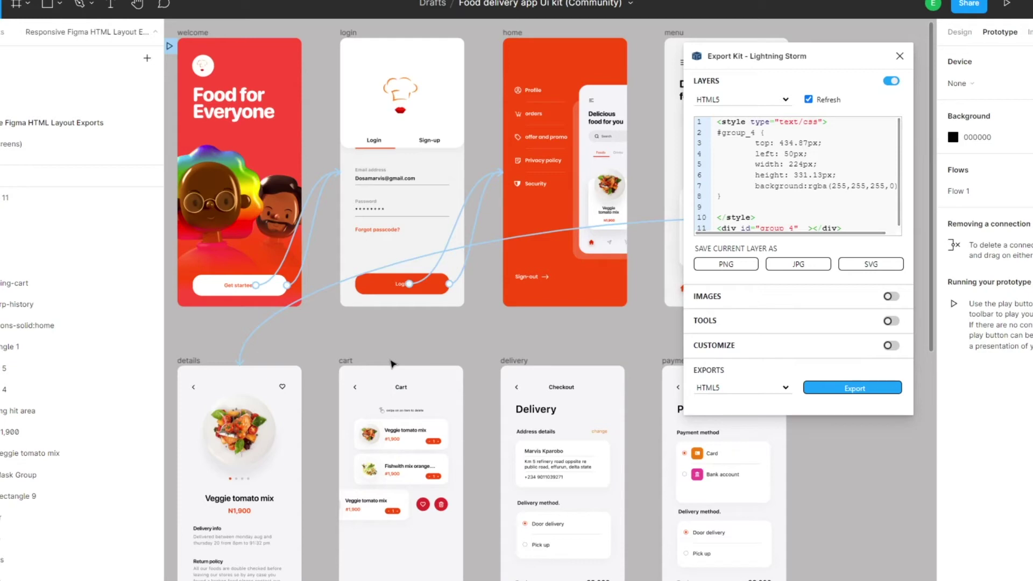
{"action": "scroll", "coordinate": [608, 376], "scroll_direction": "down", "scroll_amount": 5}
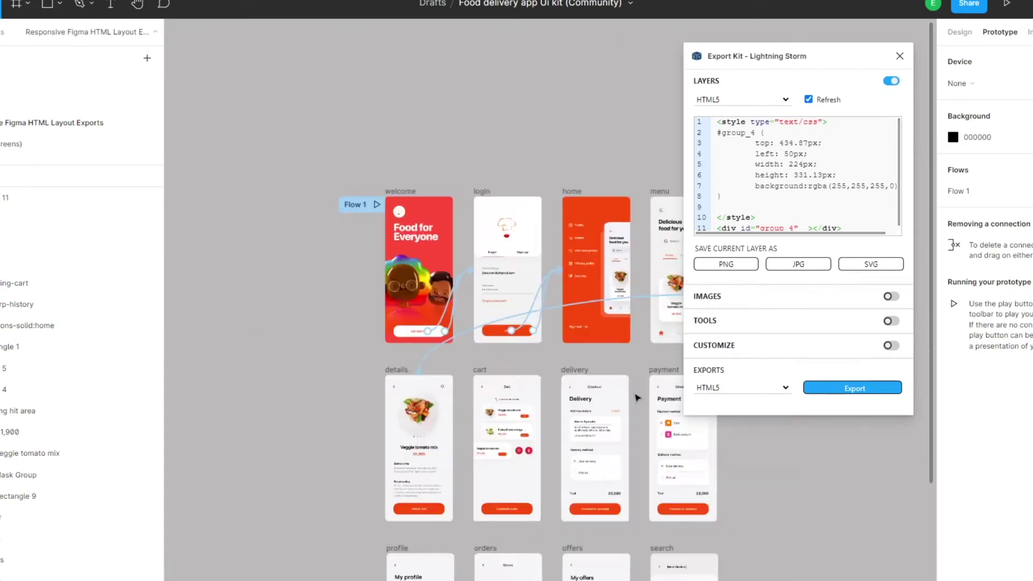
{"action": "scroll", "coordinate": [589, 472], "scroll_direction": "right", "scroll_amount": 5}
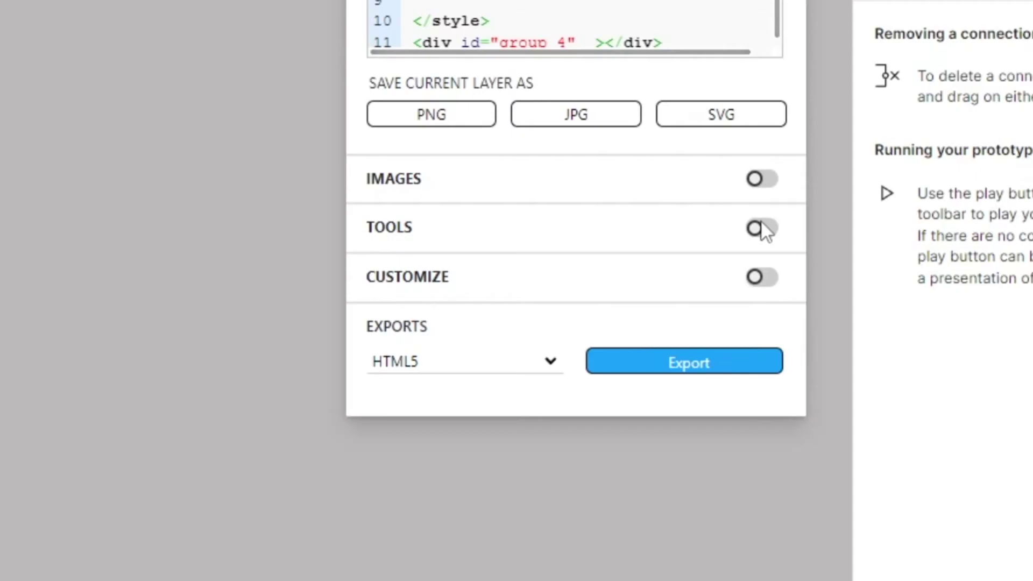
Turn on Export Kit's tools and generate responsive screen variants with Web as target.
{"action": "left_click", "coordinate": [892, 321]}
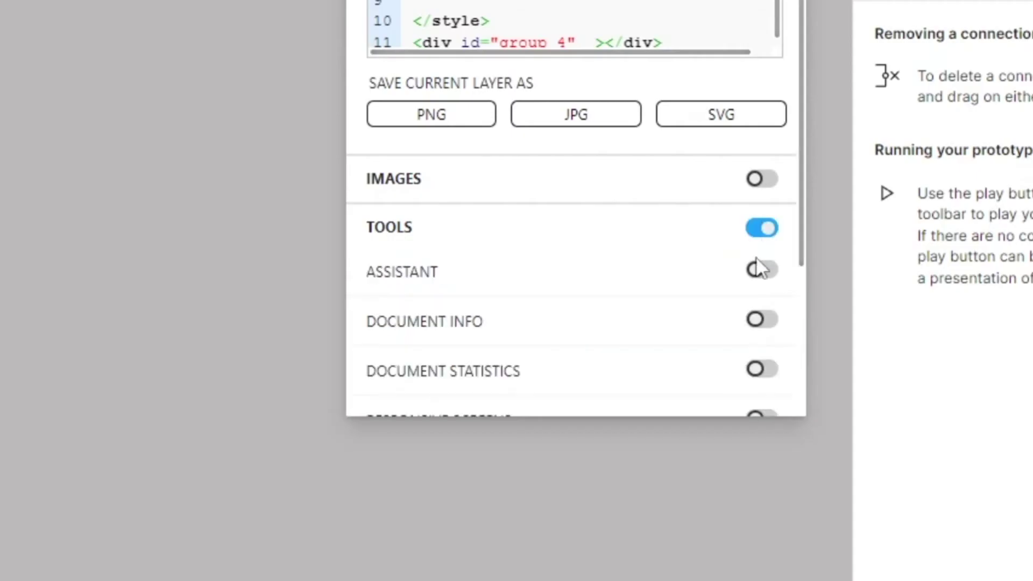
{"action": "scroll", "coordinate": [758, 268], "scroll_direction": "down", "scroll_amount": 3}
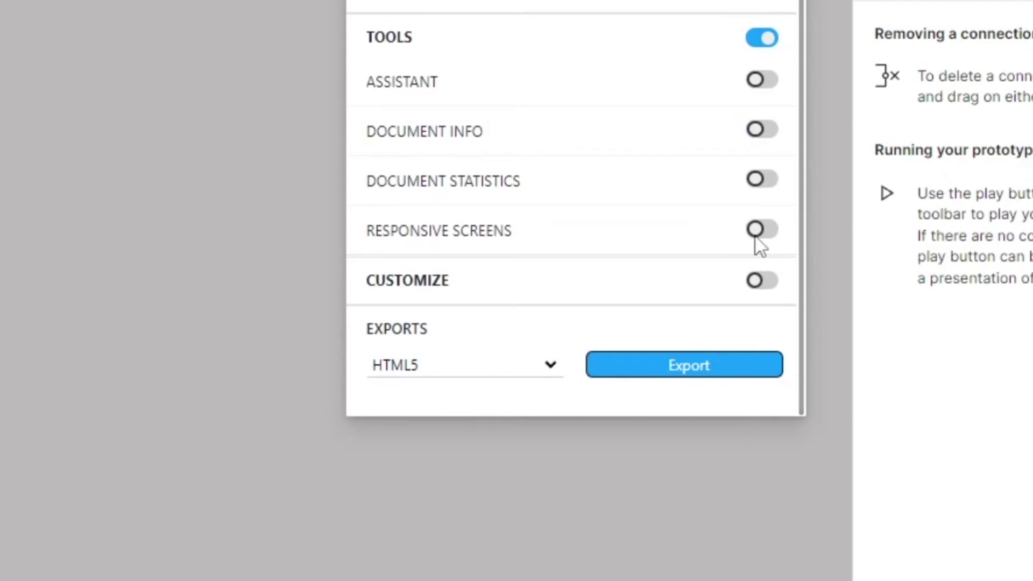
{"action": "left_click", "coordinate": [758, 231]}
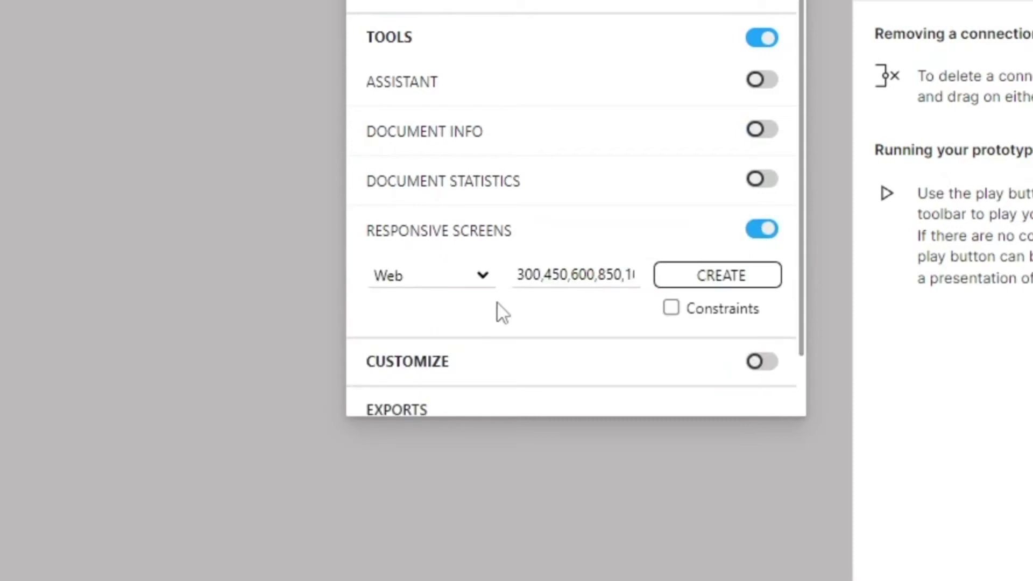
{"action": "left_click", "coordinate": [476, 287]}
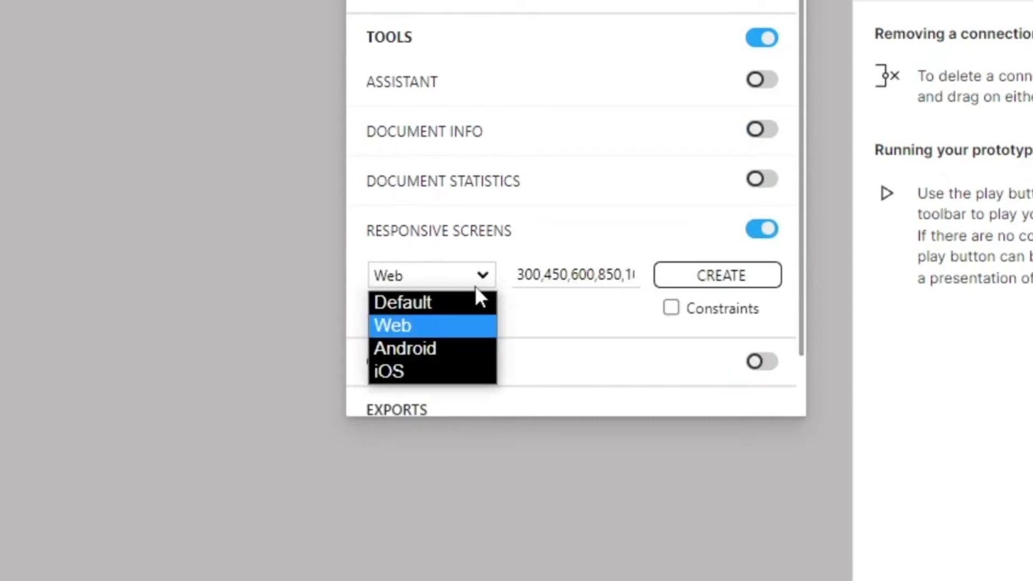
{"action": "left_click", "coordinate": [444, 326]}
{"action": "left_click", "coordinate": [702, 283]}
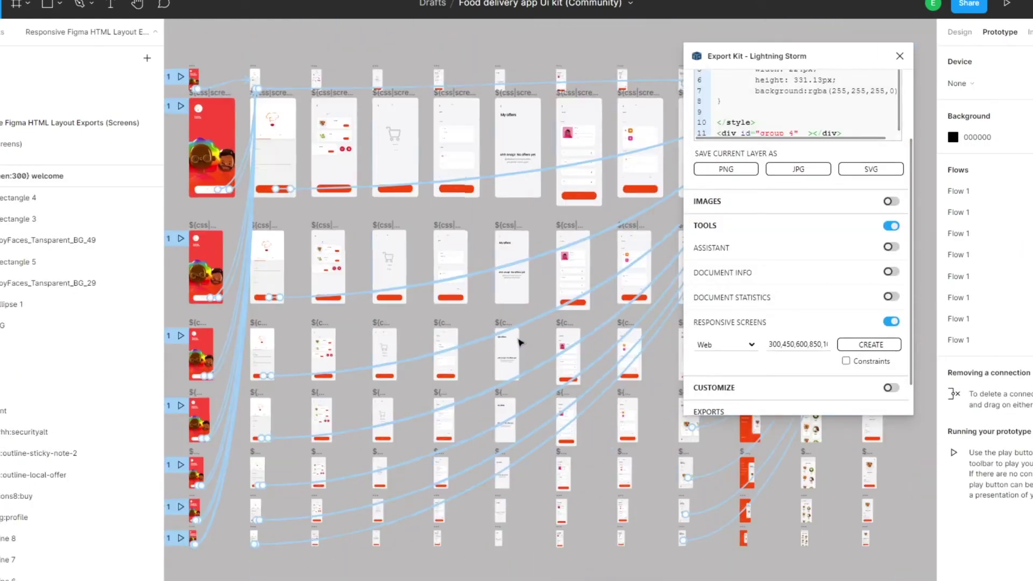
{"action": "scroll", "coordinate": [532, 358], "scroll_direction": "down", "scroll_amount": 5}
{"action": "scroll", "coordinate": [484, 415], "scroll_direction": "right", "scroll_amount": 3}
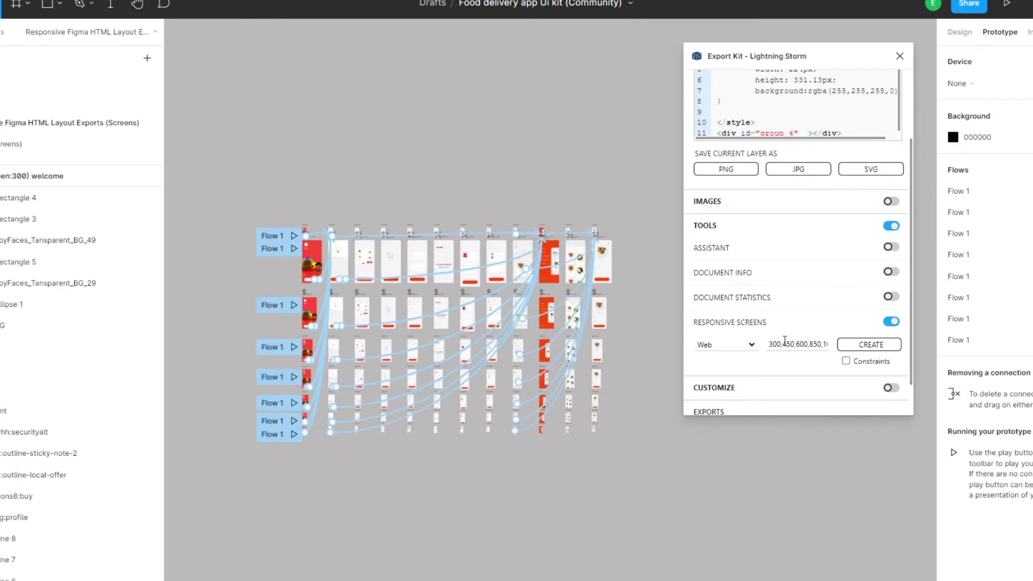
Export the design as an HTML5 site and save the export zip.
{"action": "scroll", "coordinate": [800, 406], "scroll_direction": "down", "scroll_amount": 1}
{"action": "left_click", "coordinate": [809, 390]}
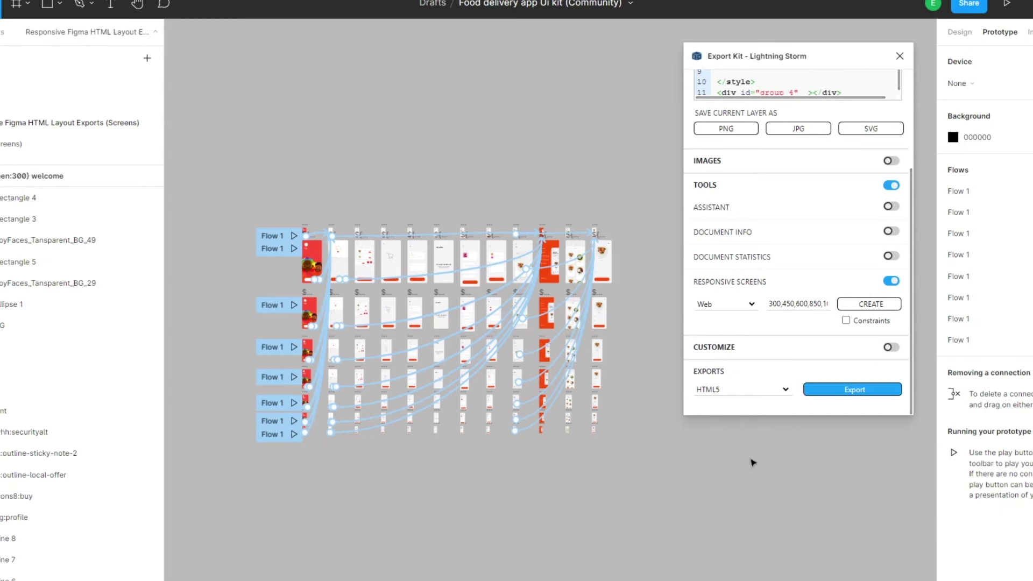
{"action": "left_click", "coordinate": [847, 390]}
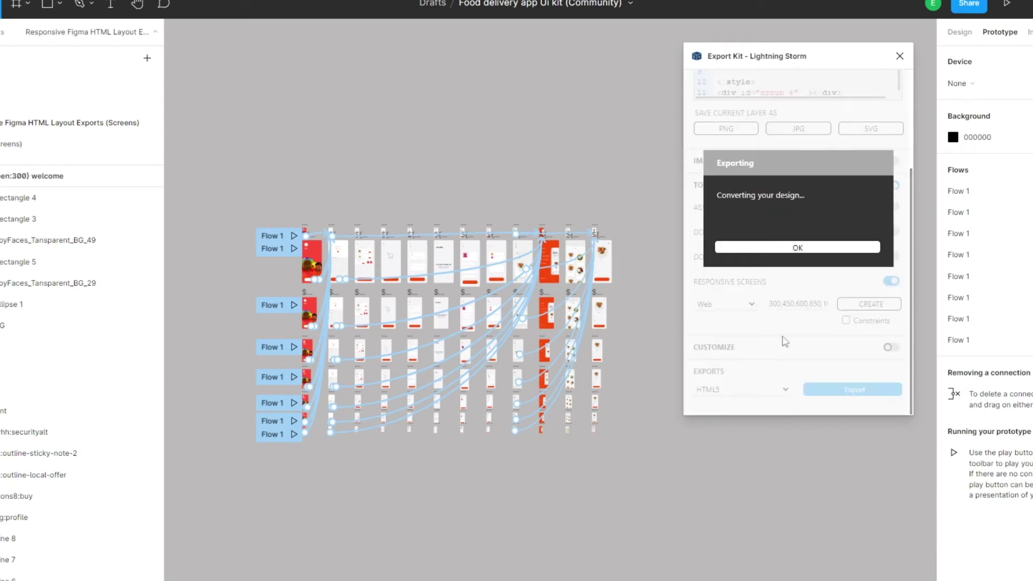
{"action": "left_click", "coordinate": [414, 271]}
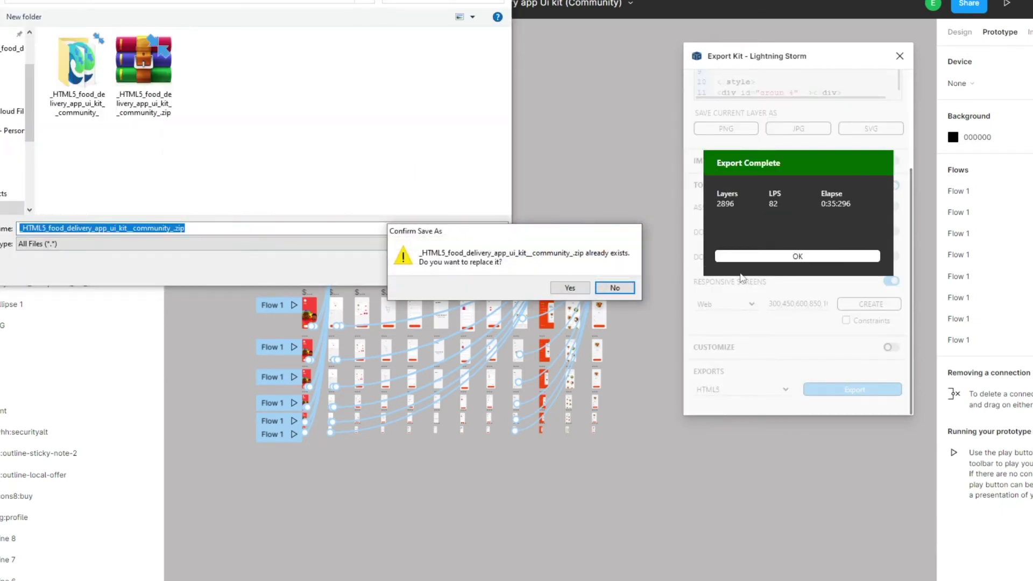
Replace the existing export zip, then open the exported welcome.html in the browser.
{"action": "left_click", "coordinate": [569, 288]}
{"action": "left_click", "coordinate": [798, 256]}
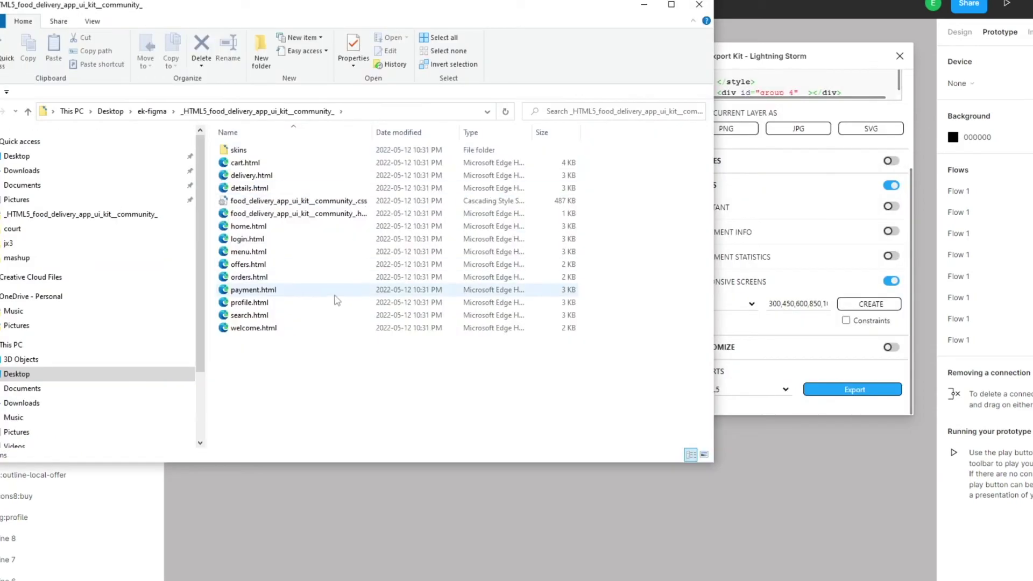
{"action": "left_click", "coordinate": [280, 315]}
{"action": "double_click", "coordinate": [296, 328]}
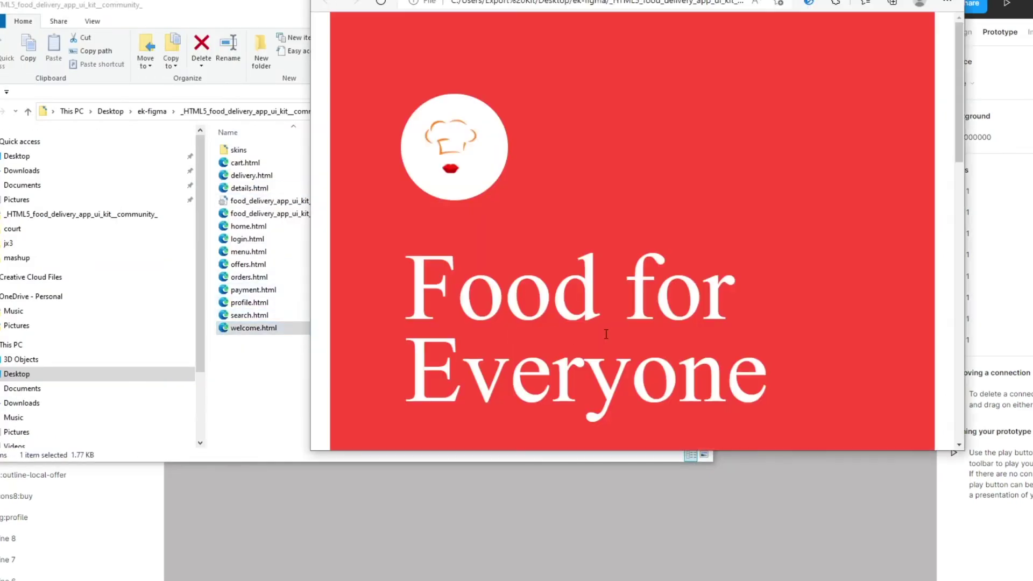
Resize the welcome page window to test responsiveness, then follow Get started to login.
{"action": "scroll", "coordinate": [433, 285], "scroll_direction": "down", "scroll_amount": 15}
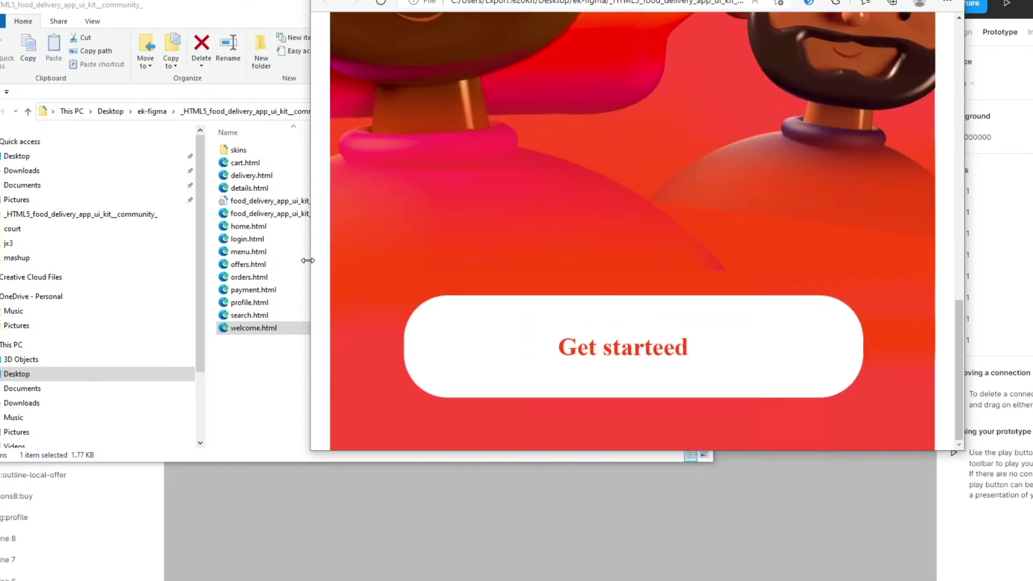
{"action": "left_click_drag", "start_coordinate": [308, 260], "coordinate": [379, 271]}
{"action": "scroll", "coordinate": [565, 270], "scroll_direction": "down", "scroll_amount": 10}
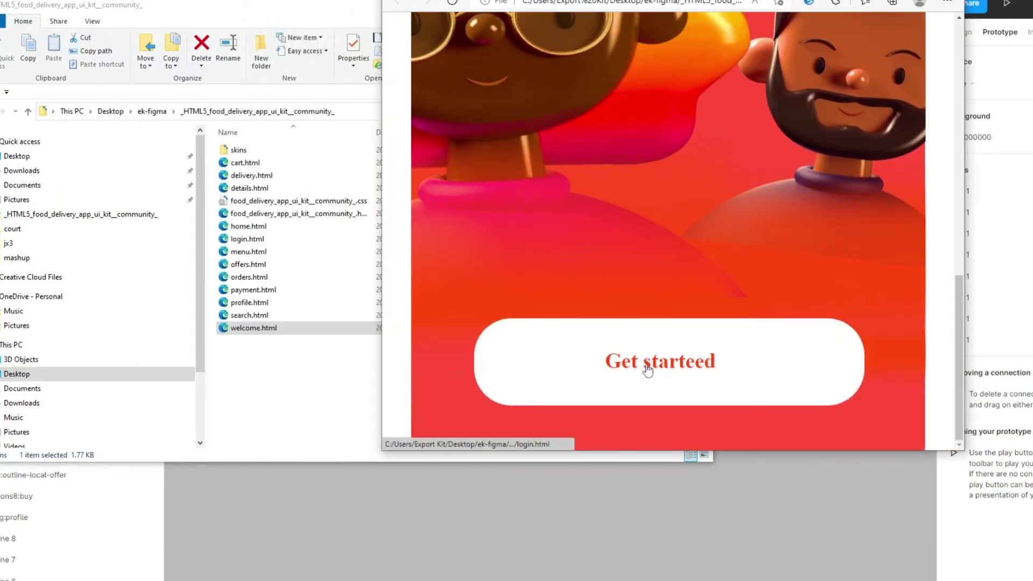
{"action": "left_click", "coordinate": [681, 364]}
Select the Login and Sign-up headings on the login page to check they are live text.
{"action": "left_click_drag", "start_coordinate": [385, 243], "coordinate": [350, 244]}
{"action": "scroll", "coordinate": [493, 267], "scroll_direction": "down", "scroll_amount": 5}
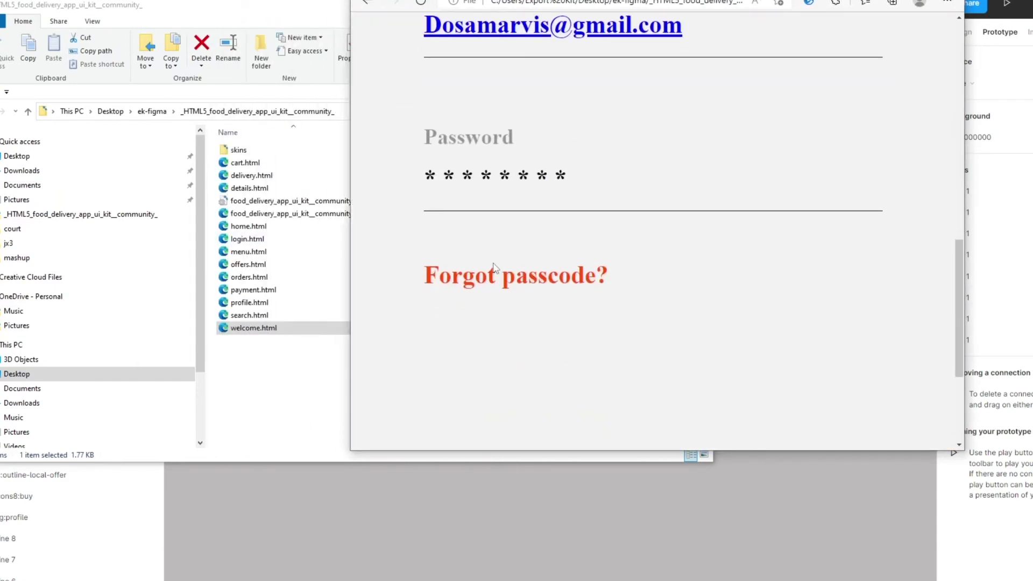
{"action": "scroll", "coordinate": [492, 266], "scroll_direction": "up", "scroll_amount": 3}
{"action": "scroll", "coordinate": [493, 253], "scroll_direction": "up", "scroll_amount": 5}
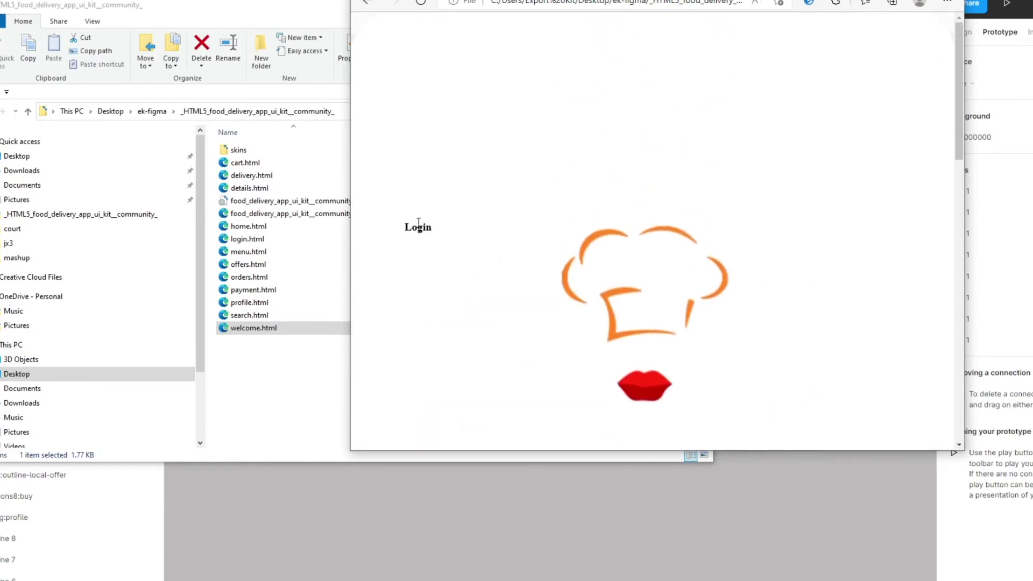
{"action": "left_click_drag", "start_coordinate": [415, 224], "coordinate": [420, 229]}
{"action": "left_click", "coordinate": [435, 230]}
{"action": "scroll", "coordinate": [431, 229], "scroll_direction": "down", "scroll_amount": 5}
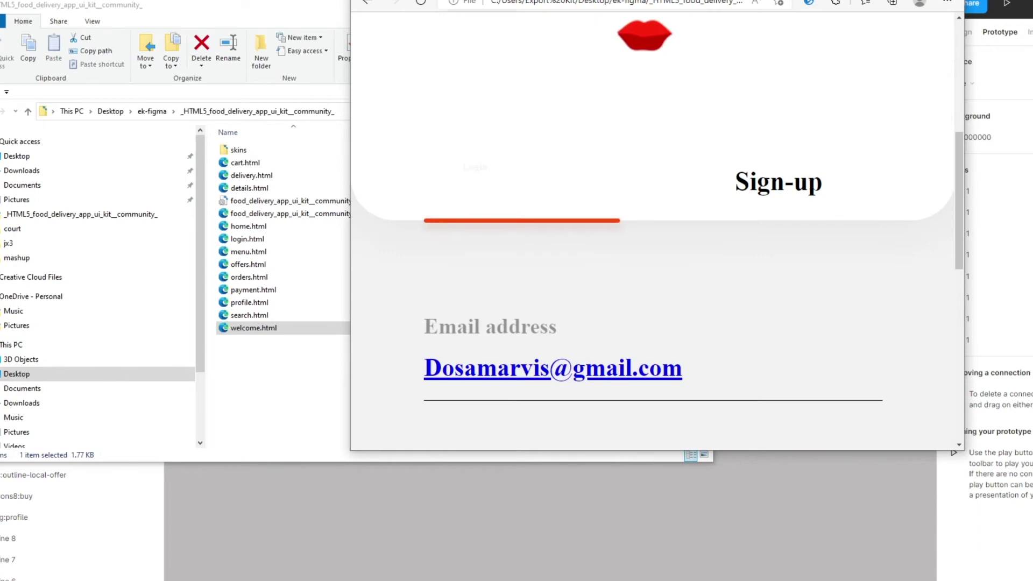
{"action": "left_click_drag", "start_coordinate": [747, 176], "coordinate": [811, 202]}
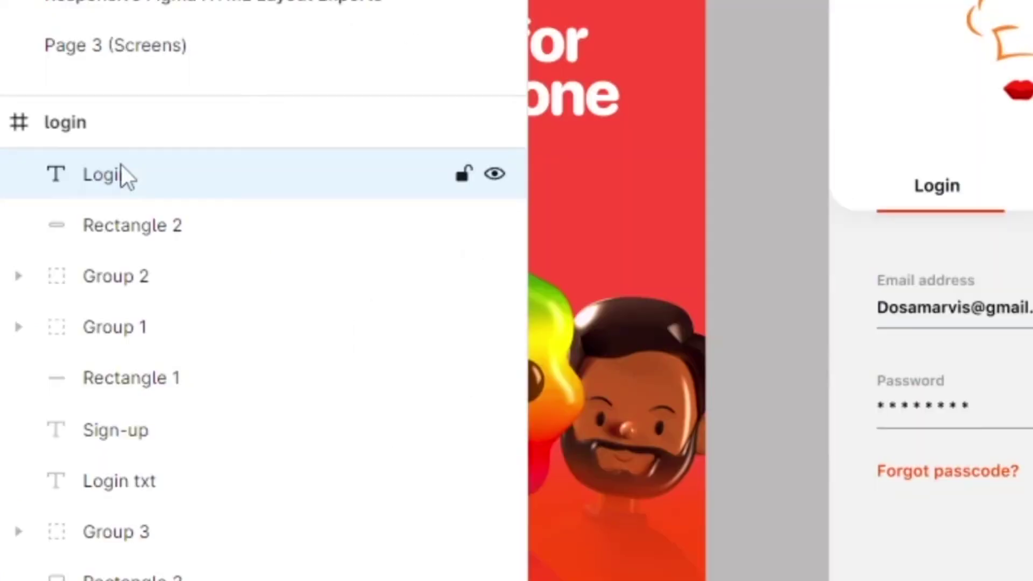
Edit the name of the Login text layer in the Layers panel.
{"action": "double_click", "coordinate": [119, 172]}
{"action": "left_click", "coordinate": [160, 169]}
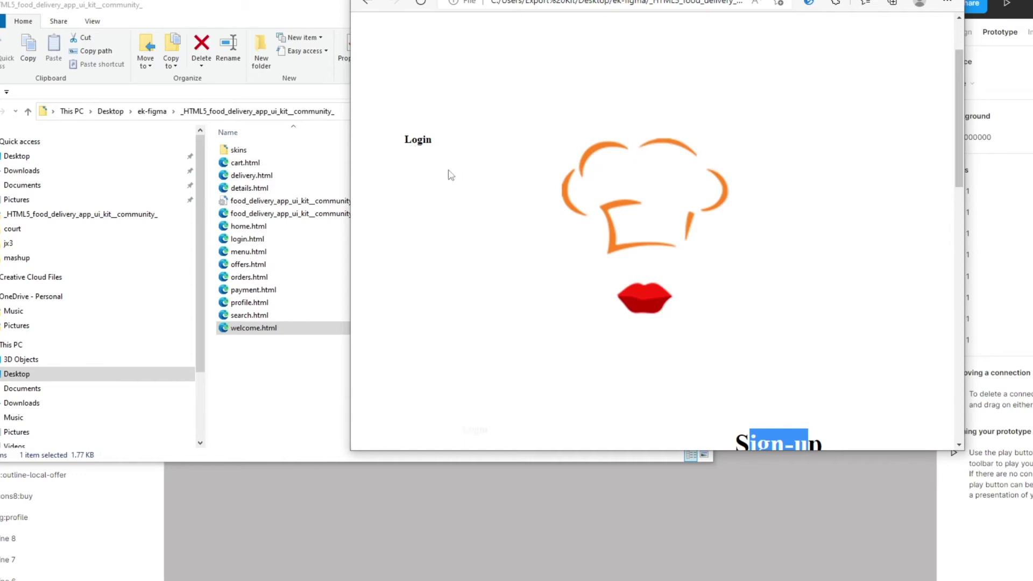
Scroll the exported login page and test where its red button leads.
{"action": "scroll", "coordinate": [510, 237], "scroll_direction": "down", "scroll_amount": 10}
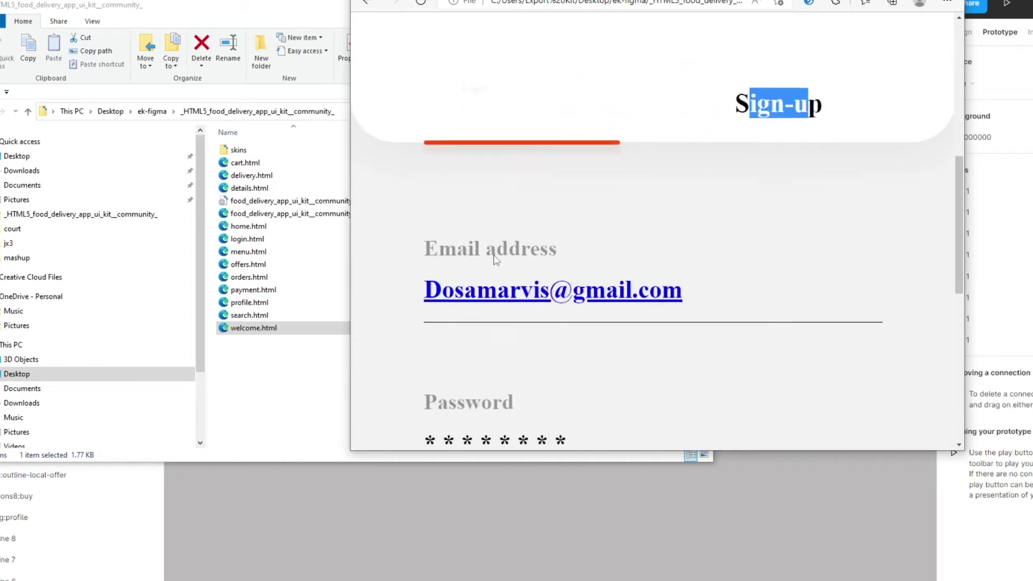
{"action": "scroll", "coordinate": [603, 288], "scroll_direction": "down", "scroll_amount": 5}
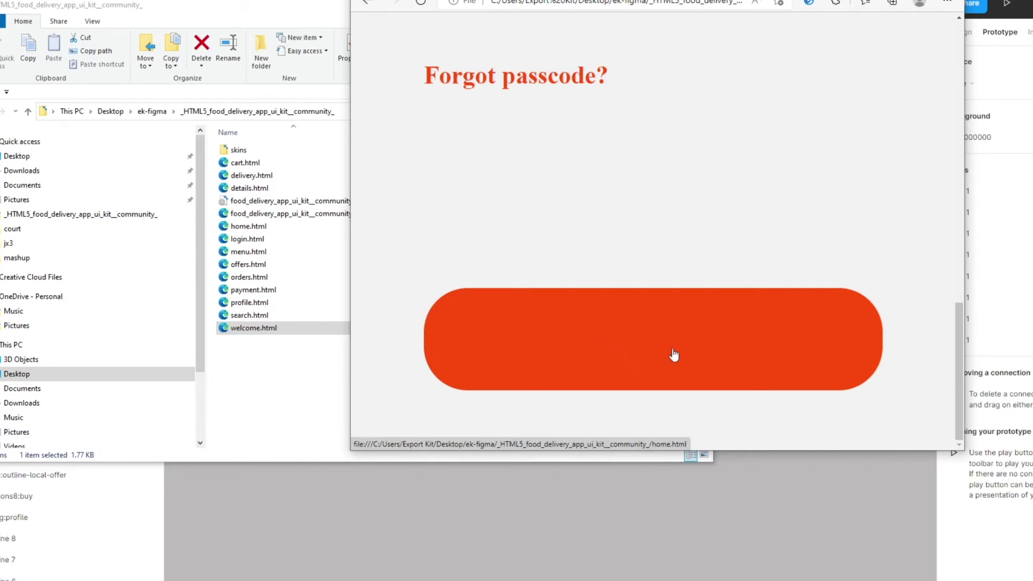
{"action": "left_click", "coordinate": [701, 387]}
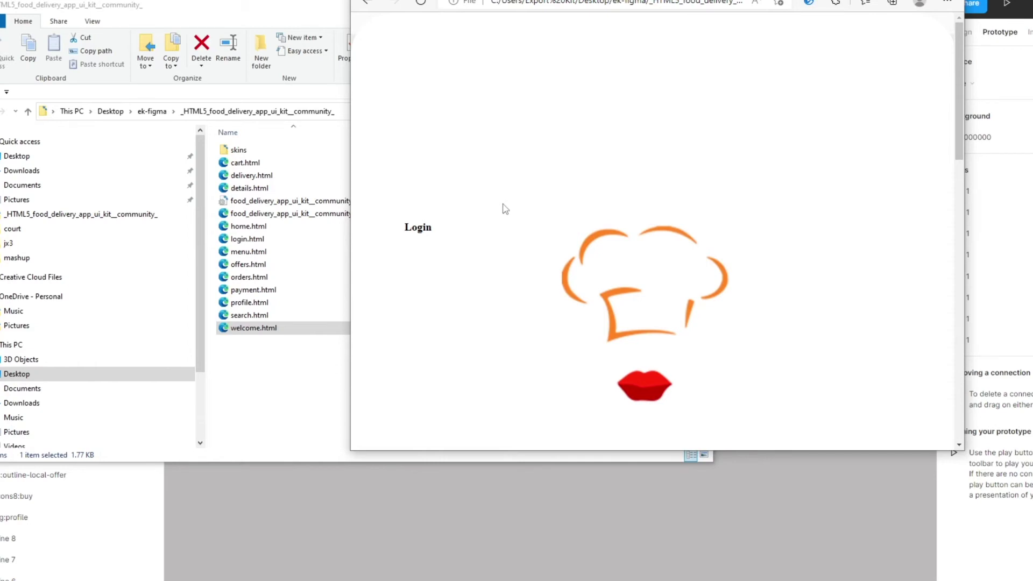
{"action": "scroll", "coordinate": [500, 209], "scroll_direction": "down", "scroll_amount": 15}
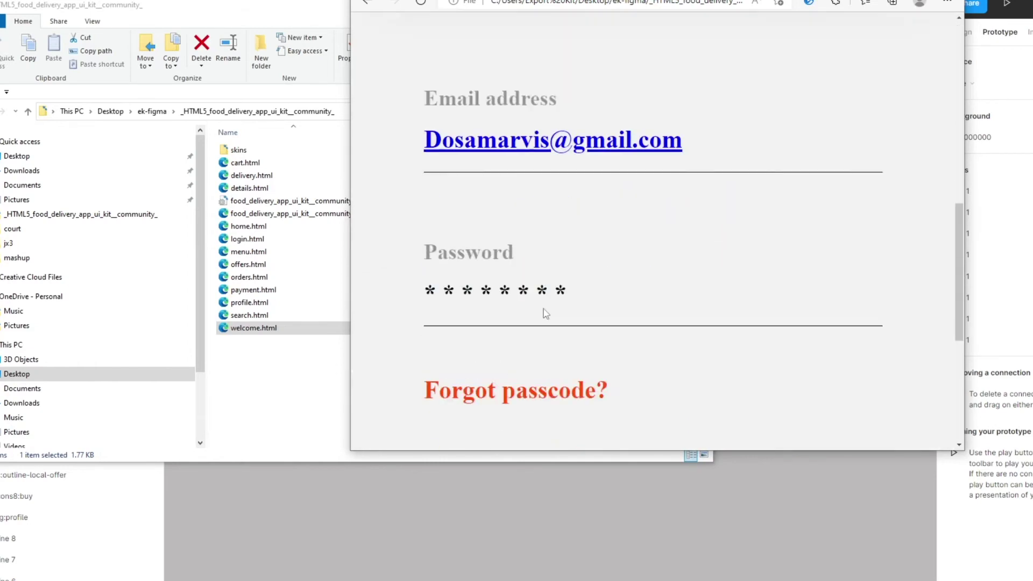
Follow the red button to menu.html and check its layout at different window widths.
{"action": "left_click", "coordinate": [761, 351]}
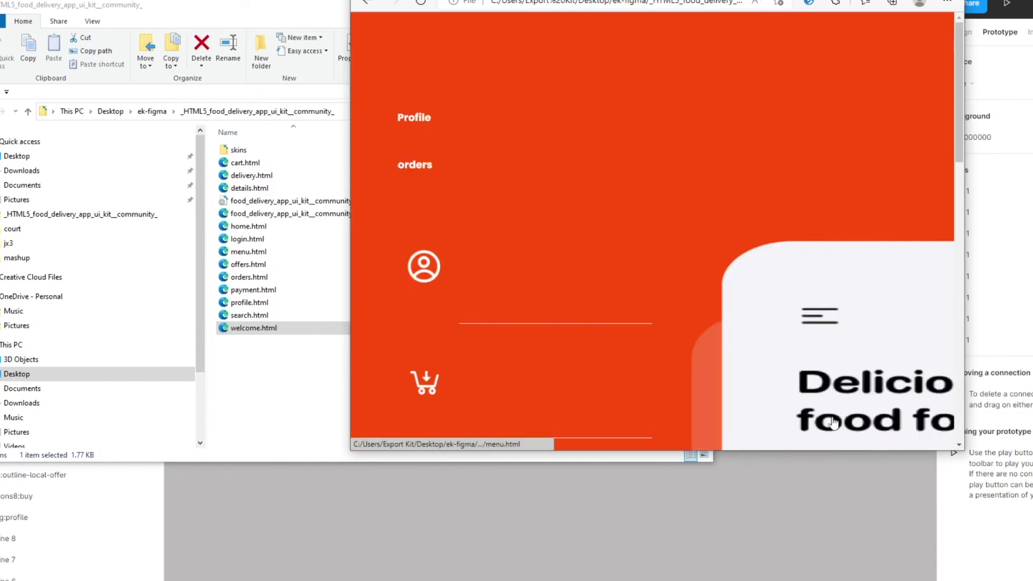
{"action": "scroll", "coordinate": [714, 215], "scroll_direction": "down", "scroll_amount": 8}
{"action": "scroll", "coordinate": [713, 135], "scroll_direction": "up", "scroll_amount": 6}
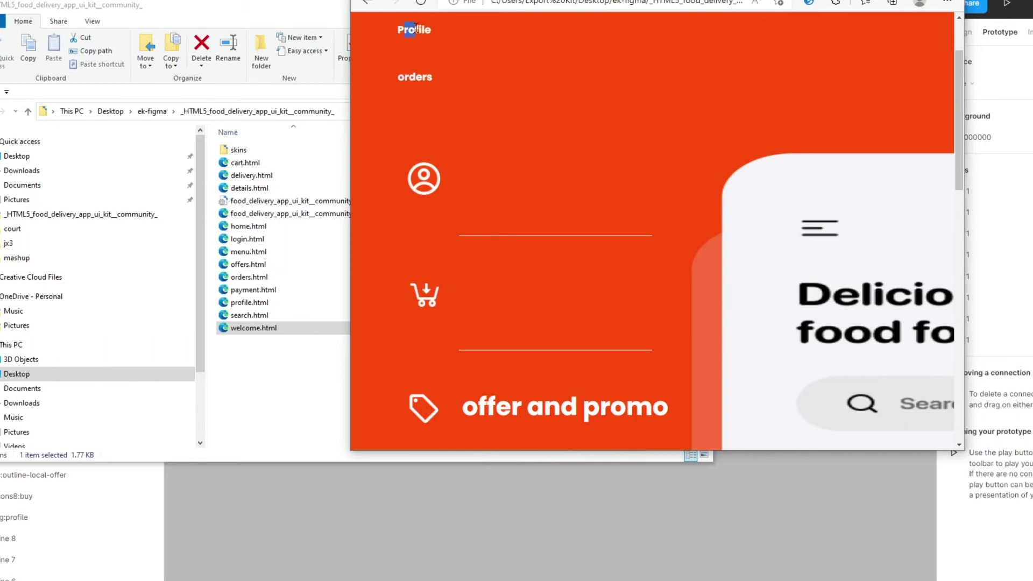
{"action": "scroll", "coordinate": [628, 337], "scroll_direction": "down", "scroll_amount": 8}
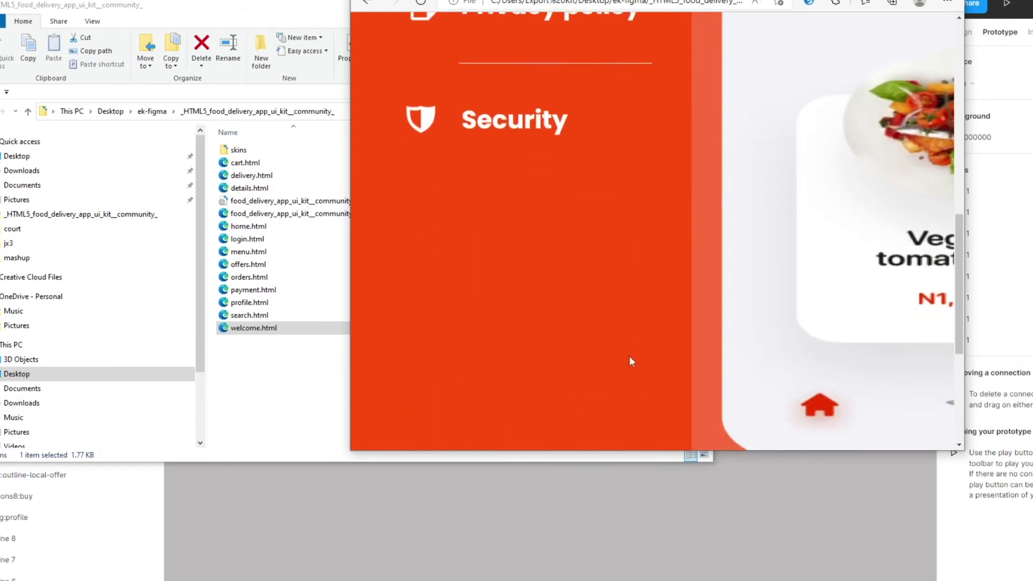
{"action": "scroll", "coordinate": [433, 188], "scroll_direction": "down", "scroll_amount": 5}
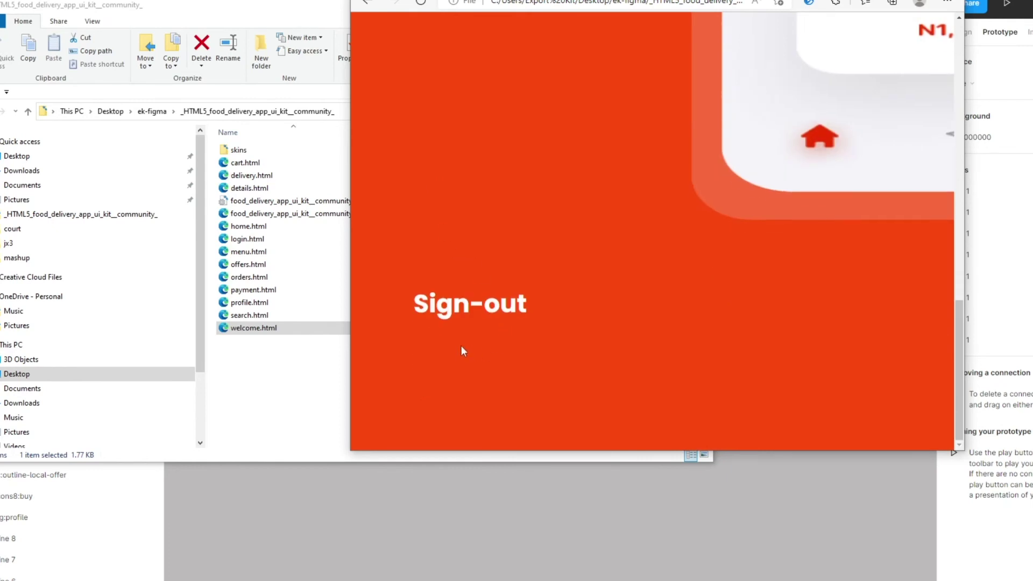
{"action": "scroll", "coordinate": [602, 311], "scroll_direction": "up", "scroll_amount": 10}
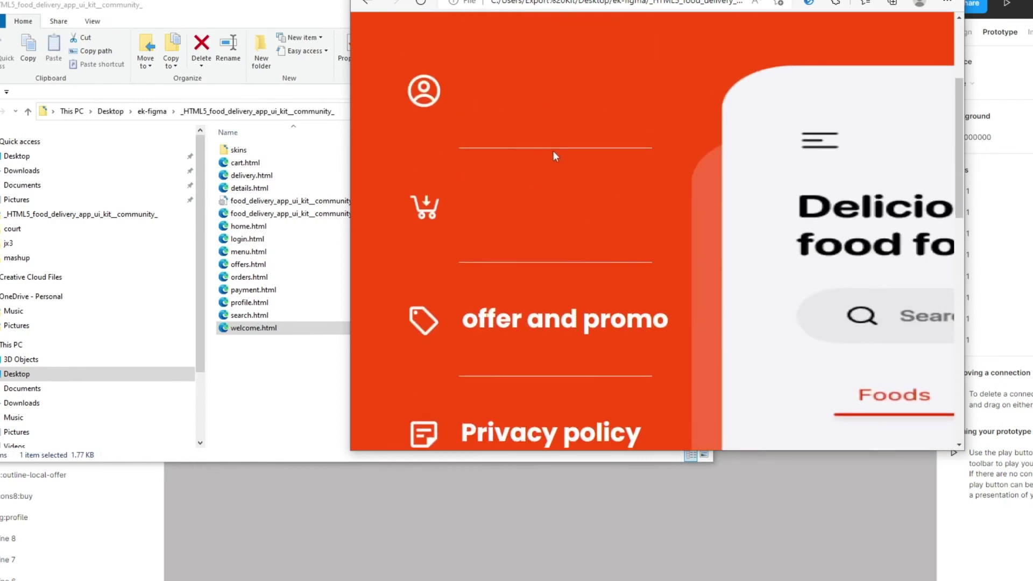
{"action": "left_click_drag", "start_coordinate": [348, 243], "coordinate": [374, 285]}
{"action": "scroll", "coordinate": [570, 107], "scroll_direction": "down", "scroll_amount": 6}
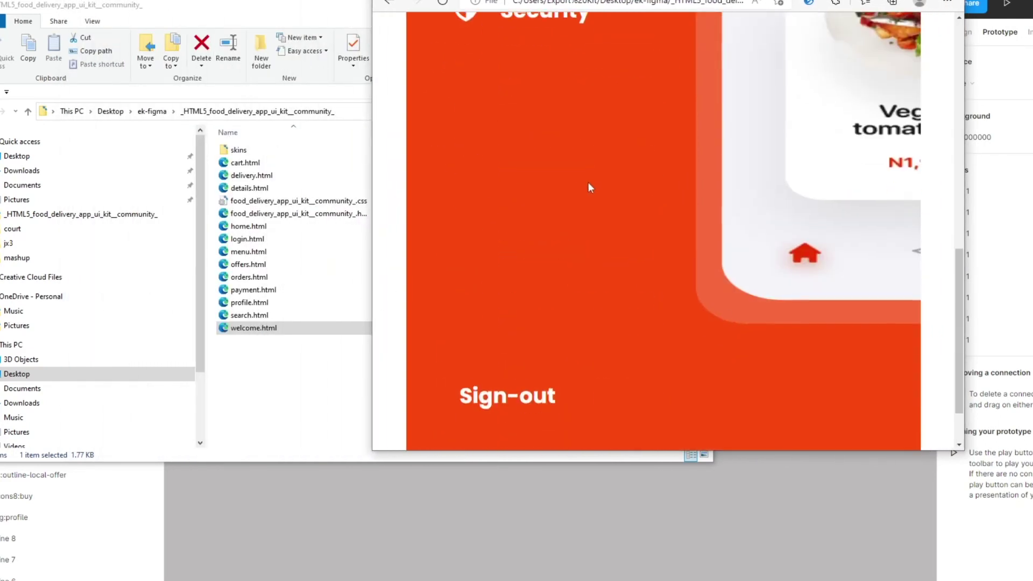
{"action": "scroll", "coordinate": [610, 214], "scroll_direction": "up", "scroll_amount": 4}
{"action": "scroll", "coordinate": [630, 181], "scroll_direction": "up", "scroll_amount": 5}
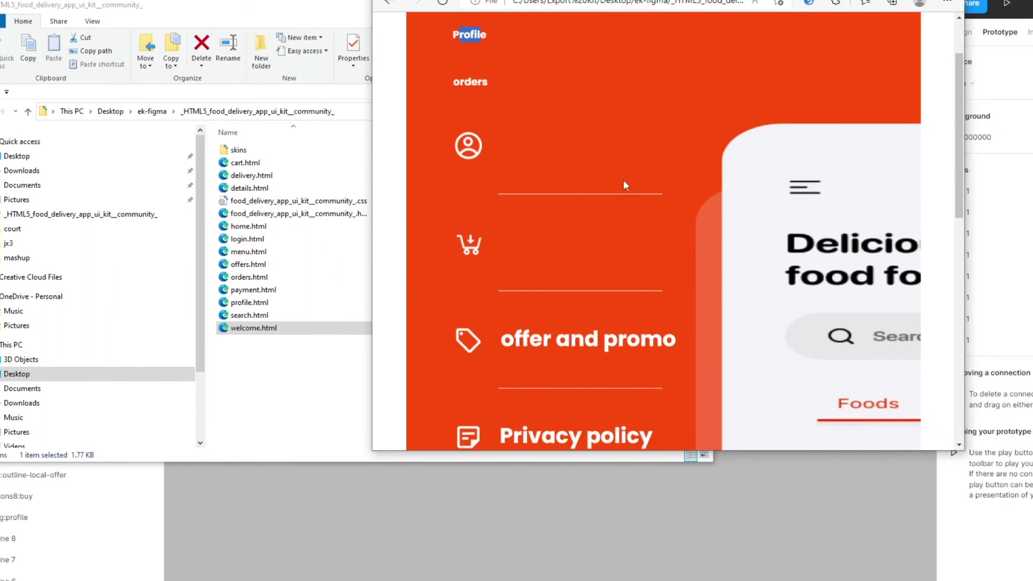
Open home, then the Veggie tomato mix details page, check it resized, and close the browser.
{"action": "left_click", "coordinate": [795, 295]}
{"action": "scroll", "coordinate": [631, 164], "scroll_direction": "down", "scroll_amount": 10}
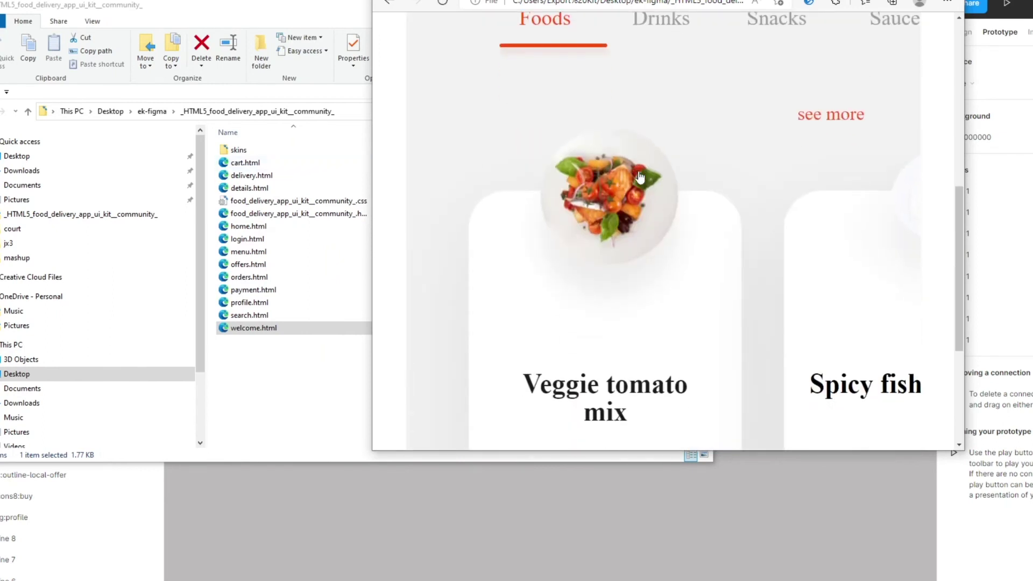
{"action": "scroll", "coordinate": [654, 219], "scroll_direction": "up", "scroll_amount": 3}
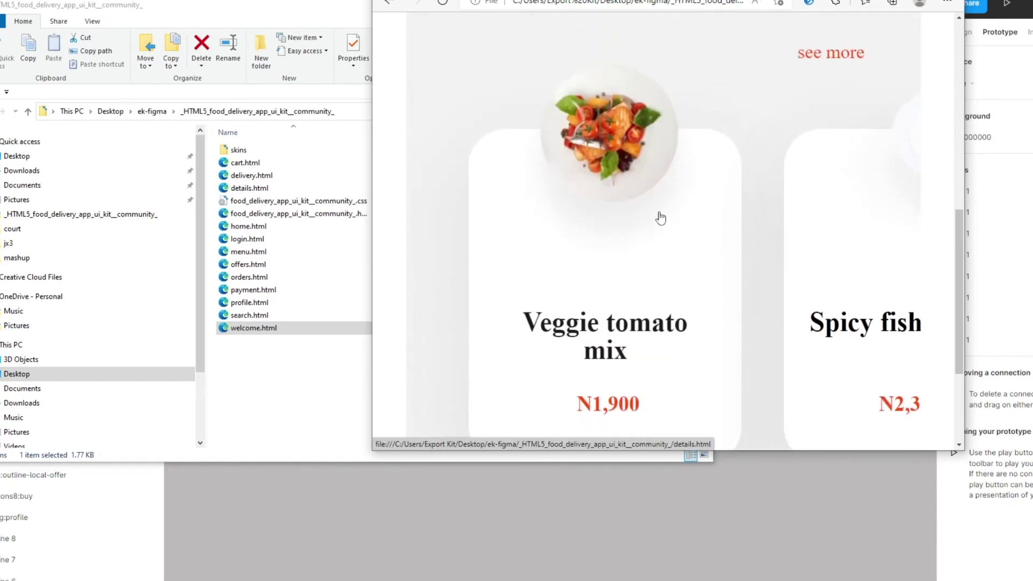
{"action": "scroll", "coordinate": [651, 237], "scroll_direction": "down", "scroll_amount": 2}
{"action": "left_click", "coordinate": [667, 240]}
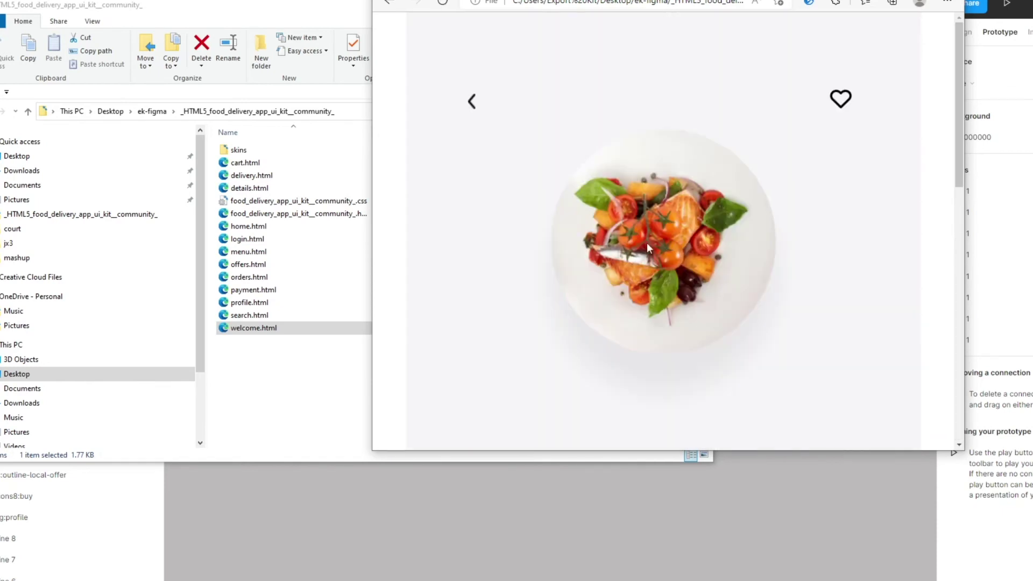
{"action": "scroll", "coordinate": [519, 318], "scroll_direction": "down", "scroll_amount": 10}
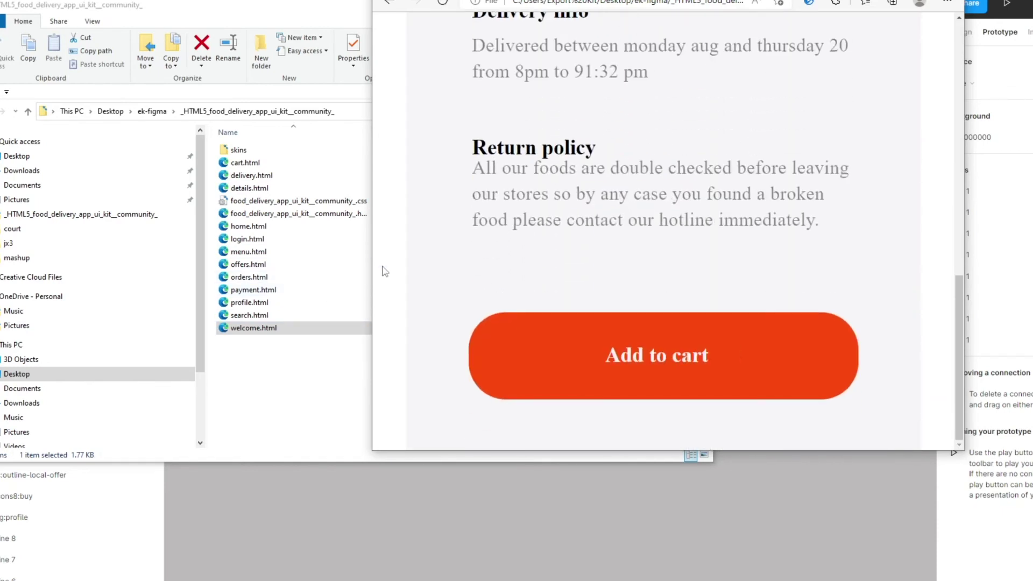
{"action": "left_click_drag", "start_coordinate": [368, 268], "coordinate": [263, 339]}
{"action": "scroll", "coordinate": [709, 307], "scroll_direction": "down", "scroll_amount": 8}
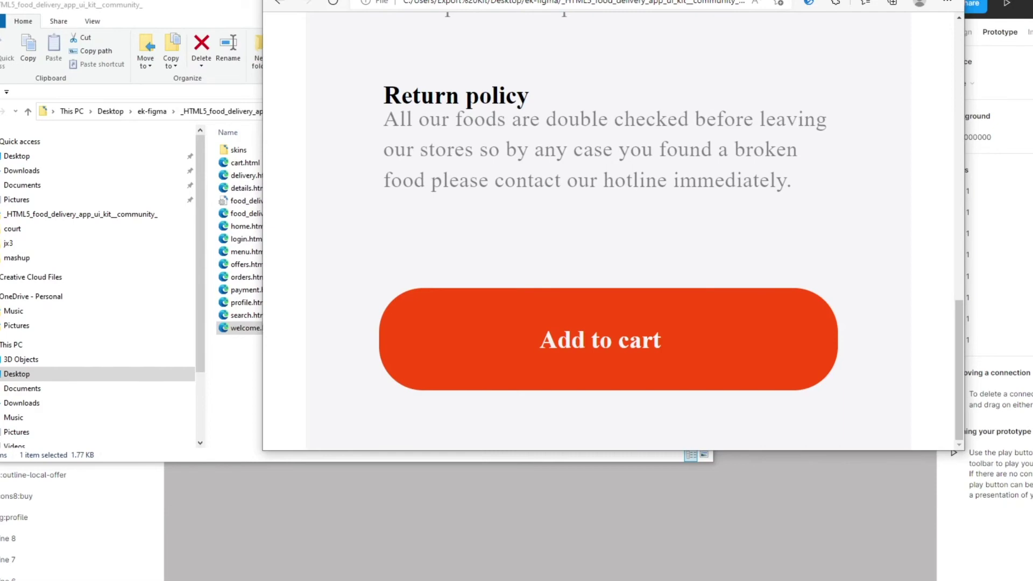
{"action": "key", "text": "ctrl+w"}
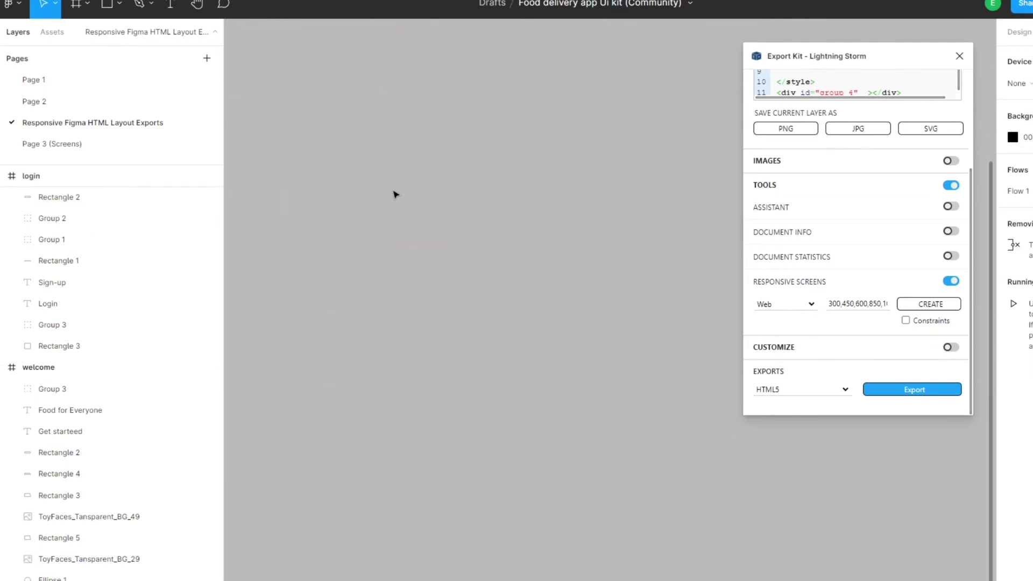
Rename the login screen's Login tab text layer to 'Login txt'.
{"action": "scroll", "coordinate": [377, 194], "scroll_direction": "down", "scroll_amount": 5}
{"action": "scroll", "coordinate": [348, 179], "scroll_direction": "up", "scroll_amount": 5}
{"action": "scroll", "coordinate": [392, 168], "scroll_direction": "up", "scroll_amount": 5}
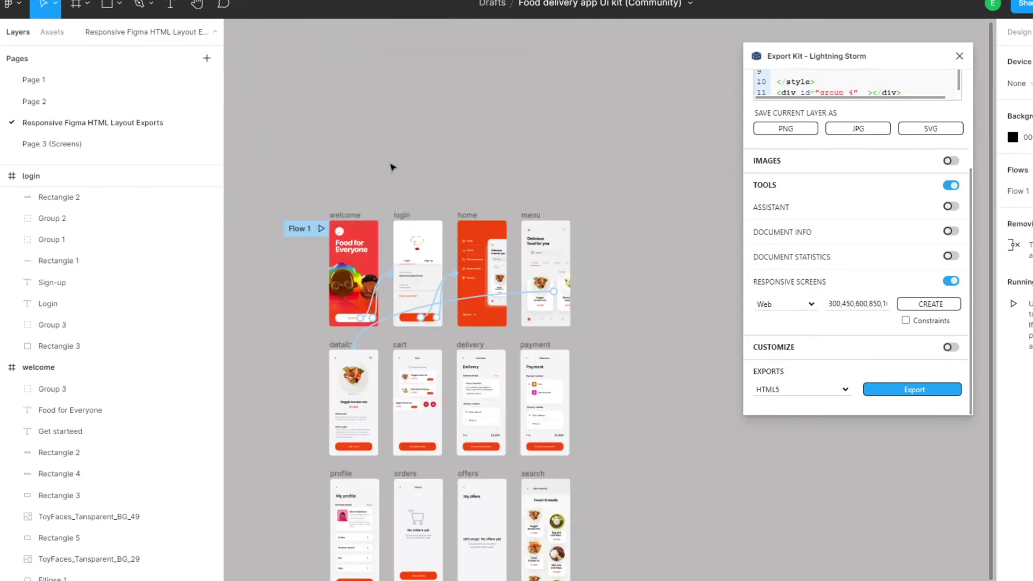
{"action": "left_click", "coordinate": [1006, 34]}
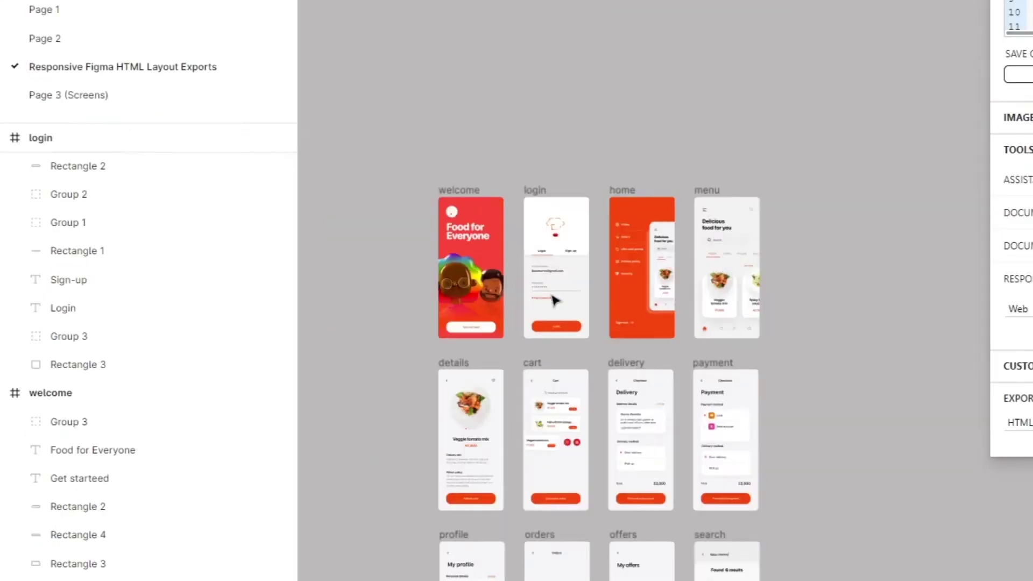
{"action": "scroll", "coordinate": [554, 300], "scroll_direction": "up", "scroll_amount": 5}
{"action": "left_click", "coordinate": [526, 181]}
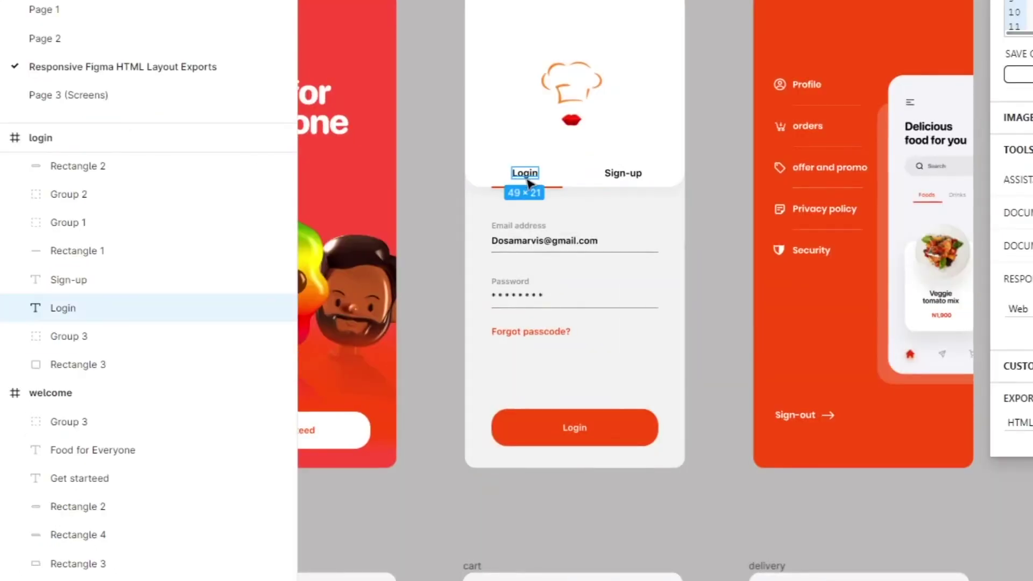
{"action": "double_click", "coordinate": [59, 308]}
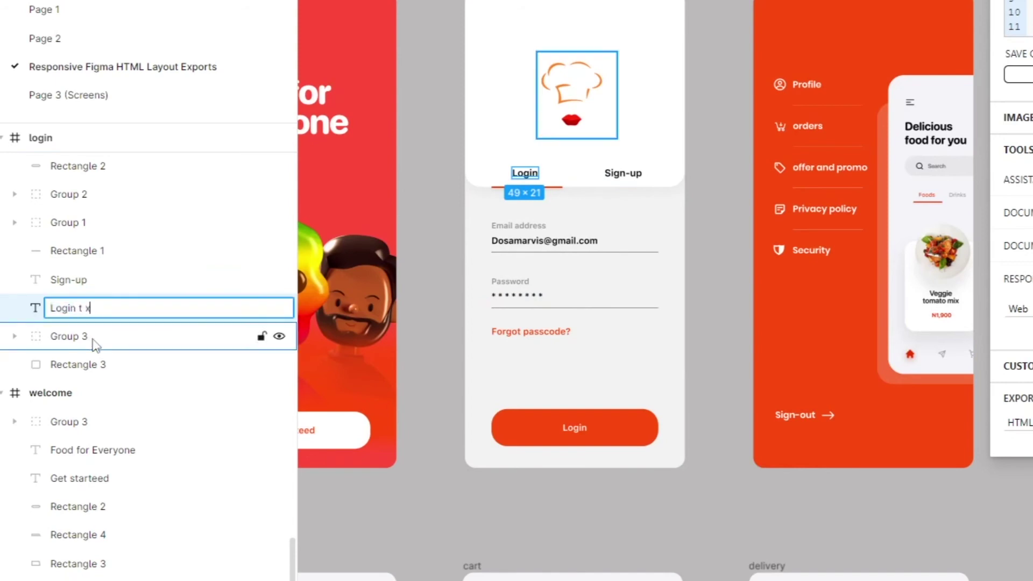
{"action": "type", "text": "txt"}
{"action": "key", "text": "Return"}
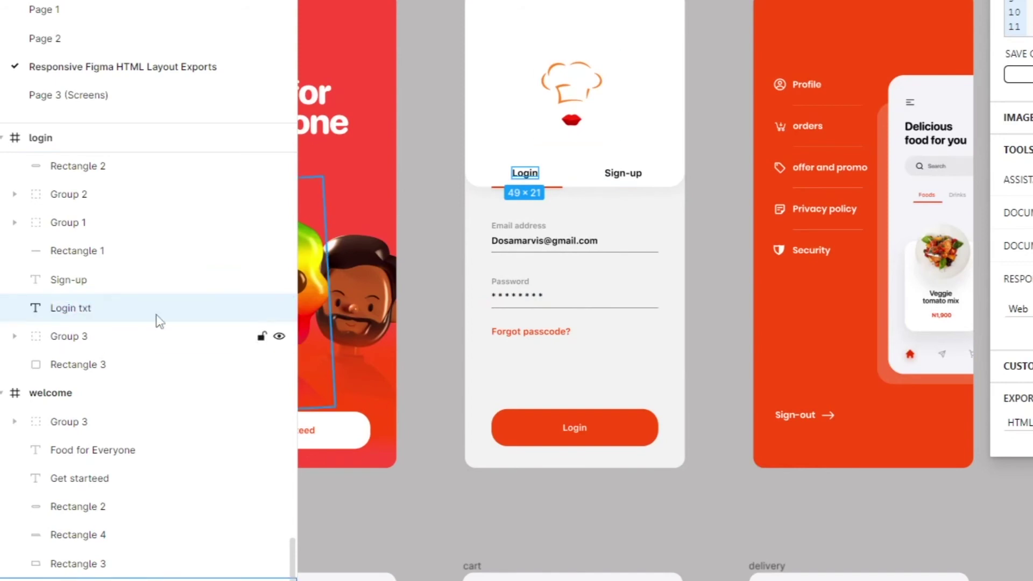
Rename the login button's text layer to 'Login btn txt'.
{"action": "left_click", "coordinate": [576, 429]}
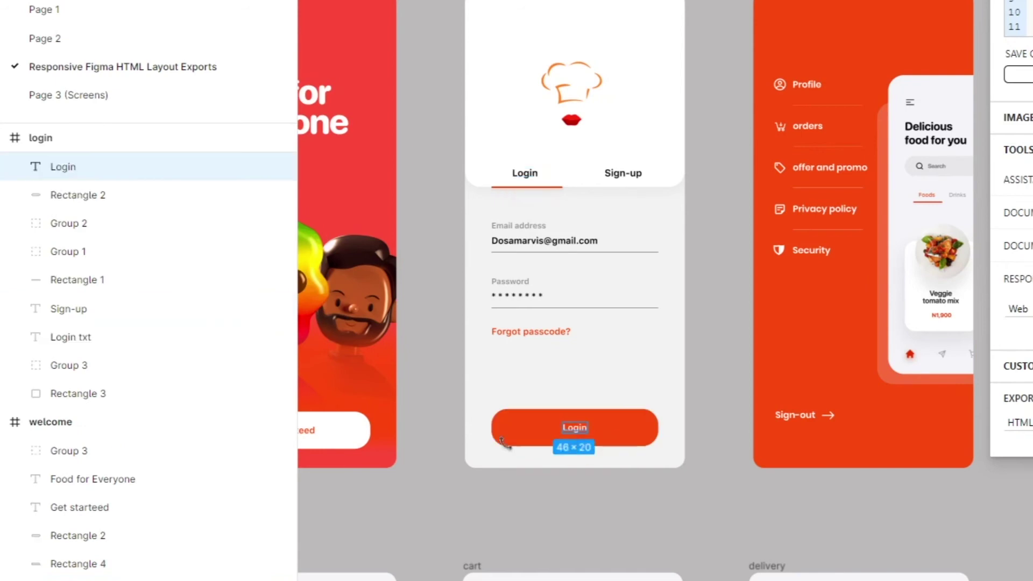
{"action": "double_click", "coordinate": [75, 168]}
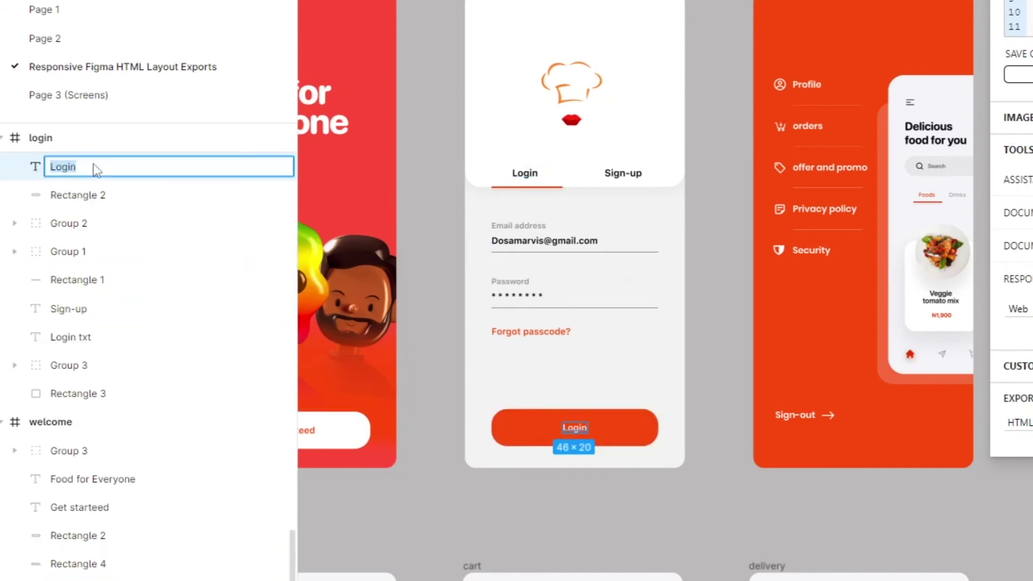
{"action": "left_click", "coordinate": [92, 163]}
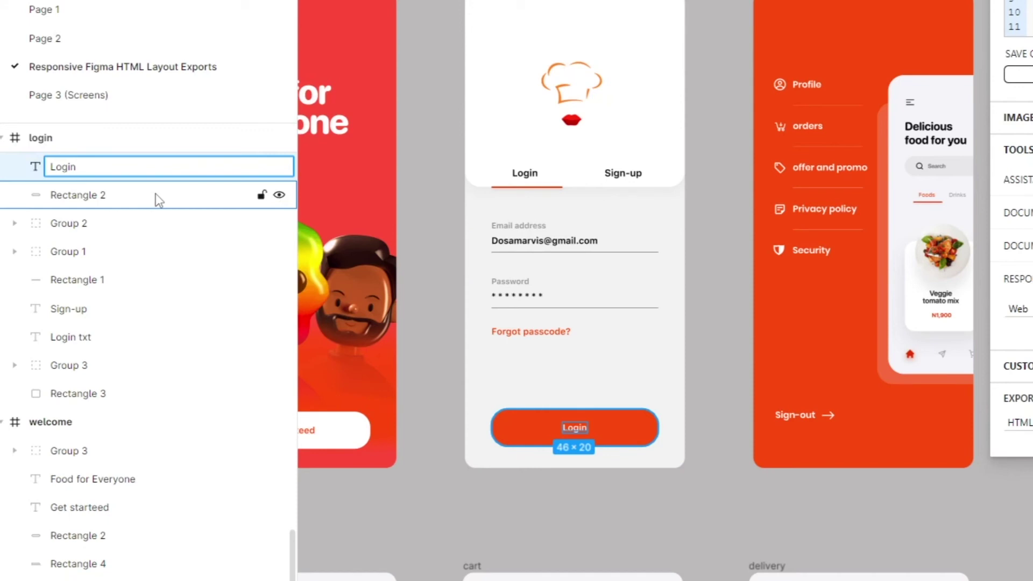
{"action": "type", "text": "btn txt"}
{"action": "key", "text": "Return"}
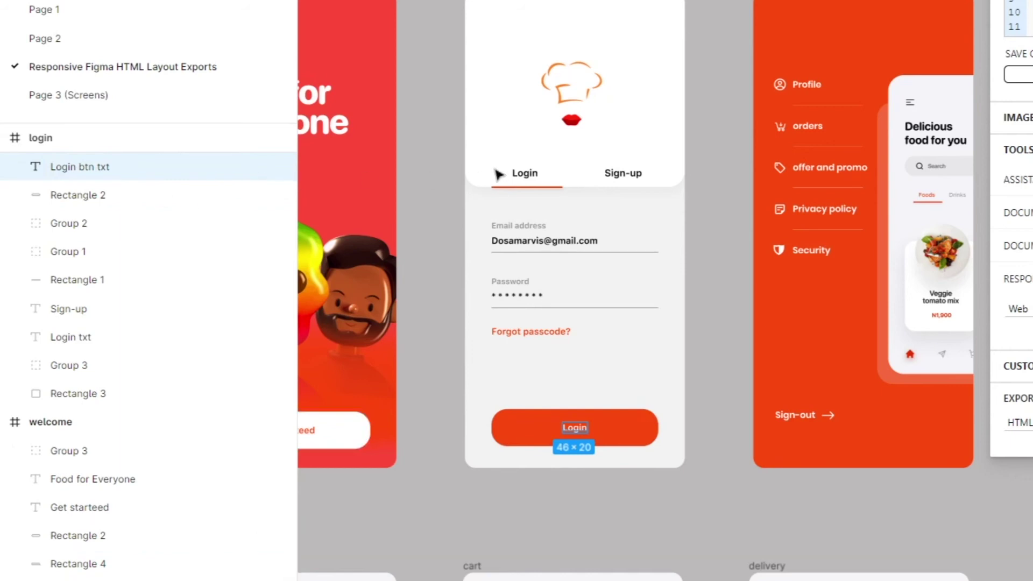
Rename the menu's Profile and orders text layers to 'Profile menu label' and 'orders menu lable'.
{"action": "left_click", "coordinate": [803, 91]}
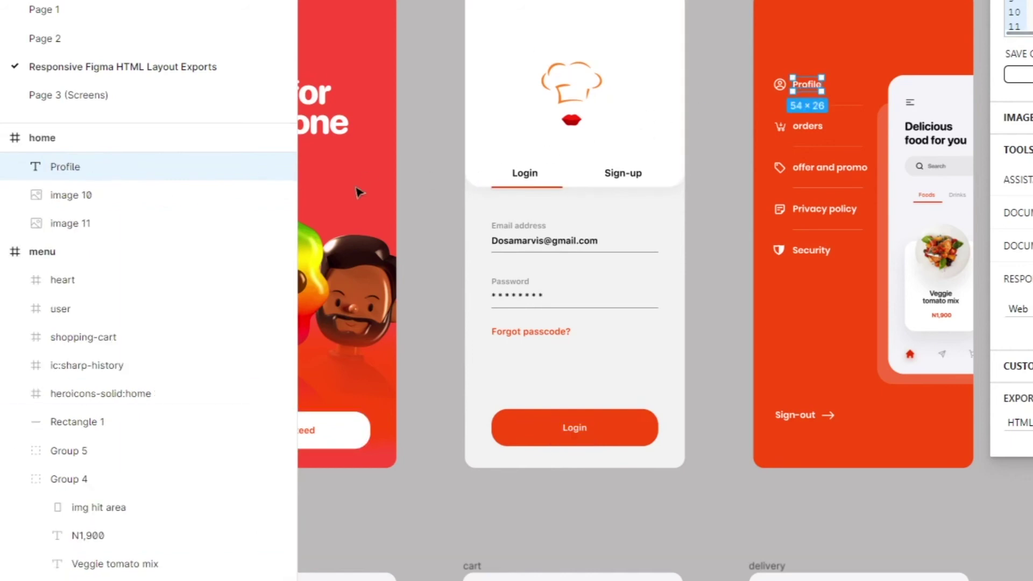
{"action": "double_click", "coordinate": [81, 173]}
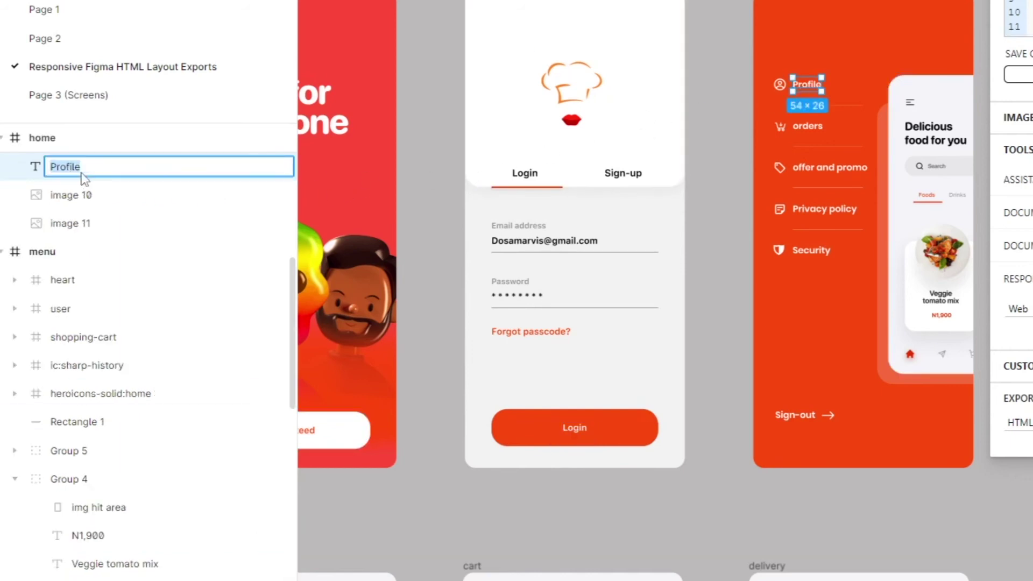
{"action": "left_click", "coordinate": [81, 171]}
{"action": "type", "text": "menu label"}
{"action": "key", "text": "Return"}
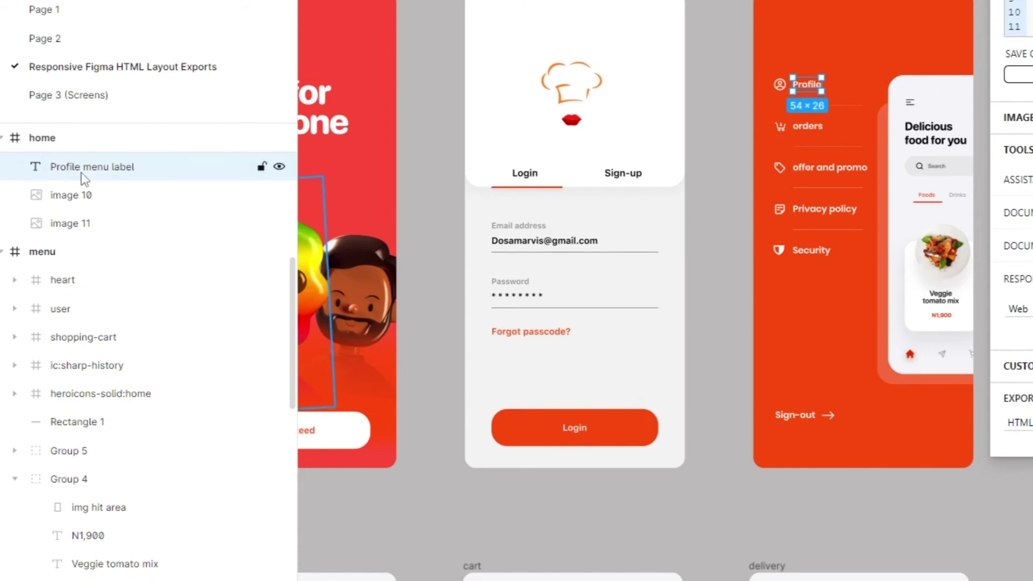
{"action": "left_click", "coordinate": [807, 127]}
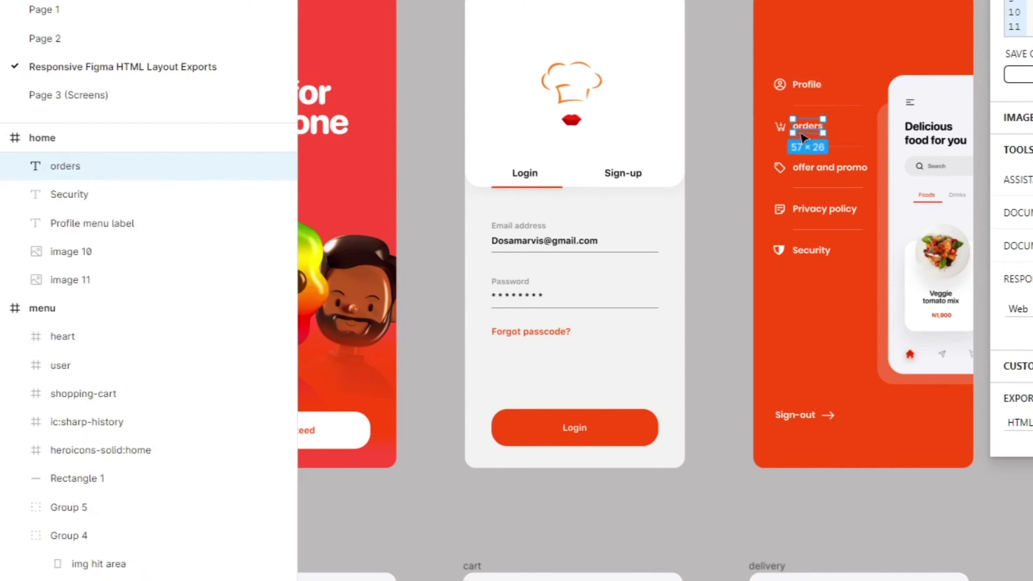
{"action": "double_click", "coordinate": [60, 168]}
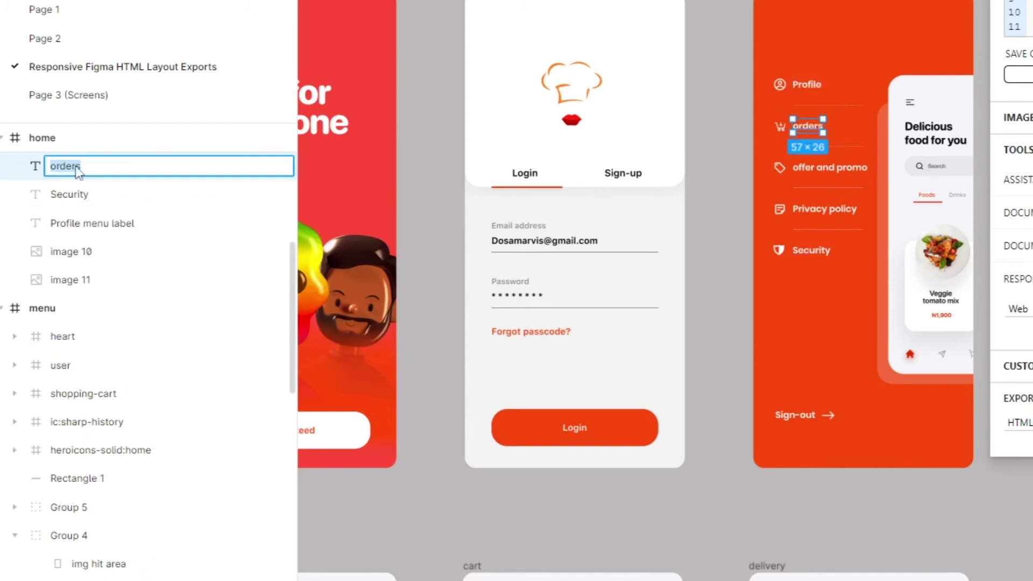
{"action": "left_click", "coordinate": [106, 178]}
{"action": "type", "text": "menu lable"}
{"action": "key", "text": "Return"}
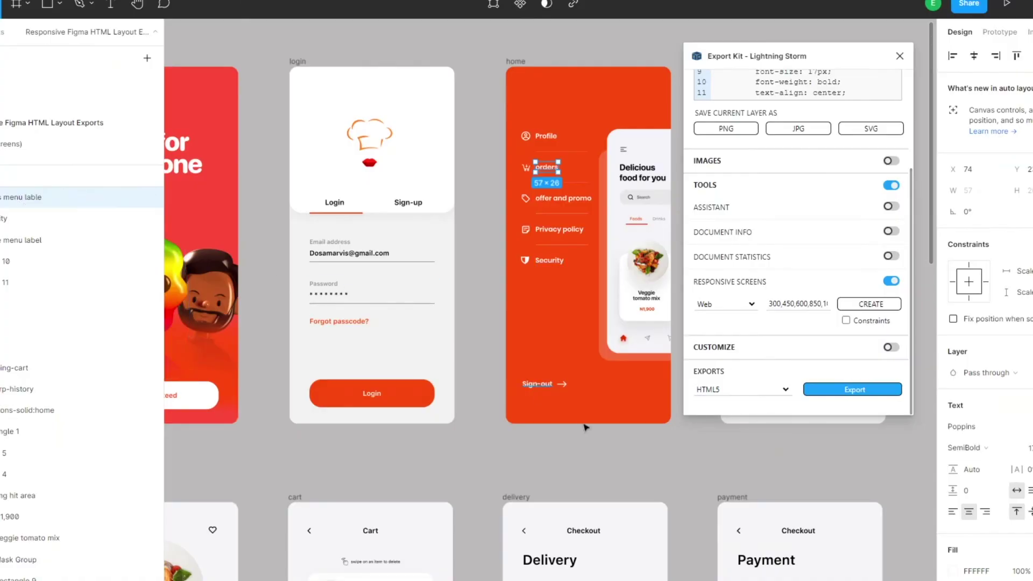
Deselect the renamed layer and regenerate the responsive screen layouts with CREATE.
{"action": "left_click", "coordinate": [872, 518]}
{"action": "scroll", "coordinate": [663, 478], "scroll_direction": "down", "scroll_amount": 3}
{"action": "scroll", "coordinate": [702, 497], "scroll_direction": "down", "scroll_amount": 6}
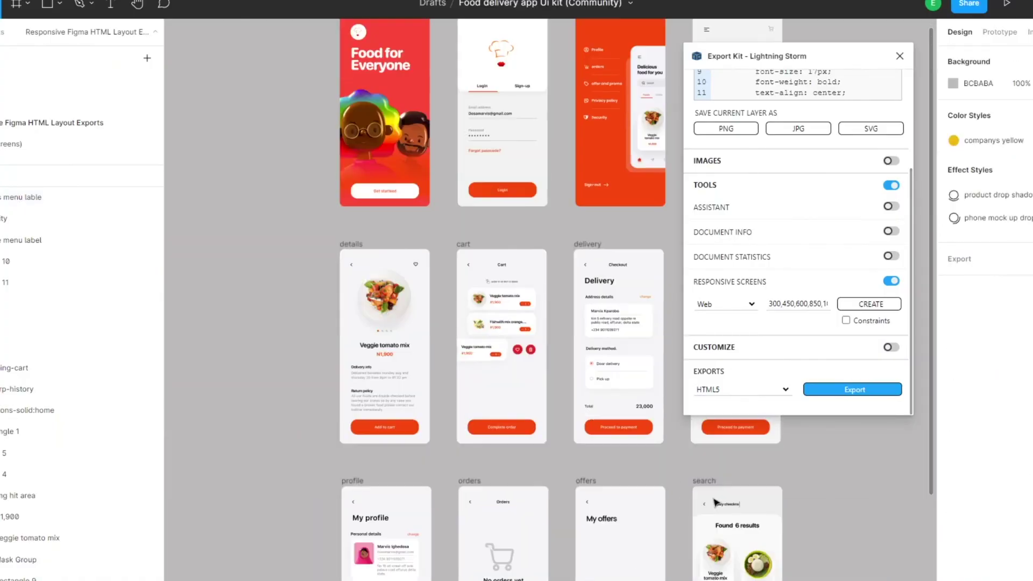
{"action": "scroll", "coordinate": [625, 473], "scroll_direction": "down", "scroll_amount": 3}
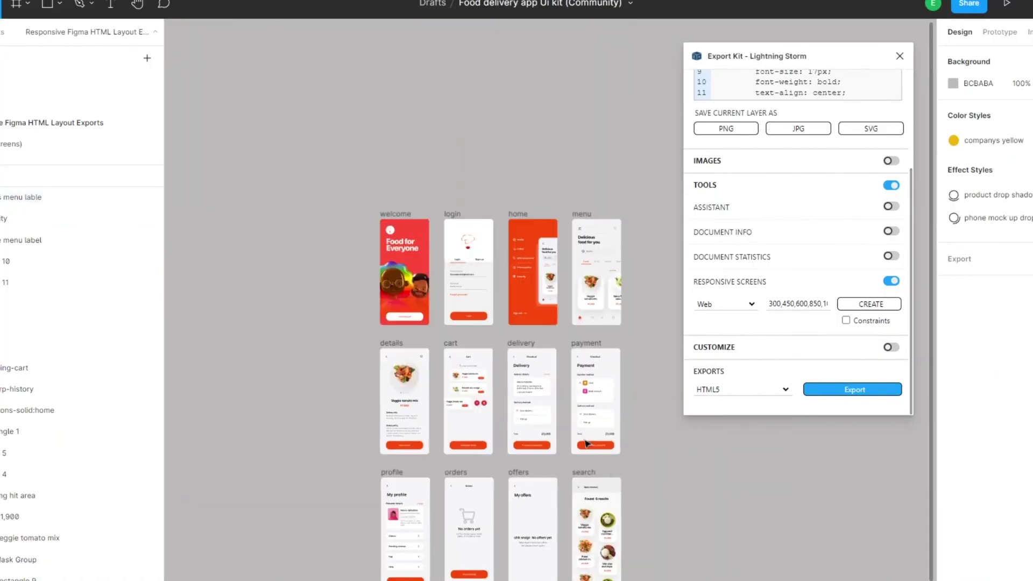
{"action": "left_click", "coordinate": [862, 310]}
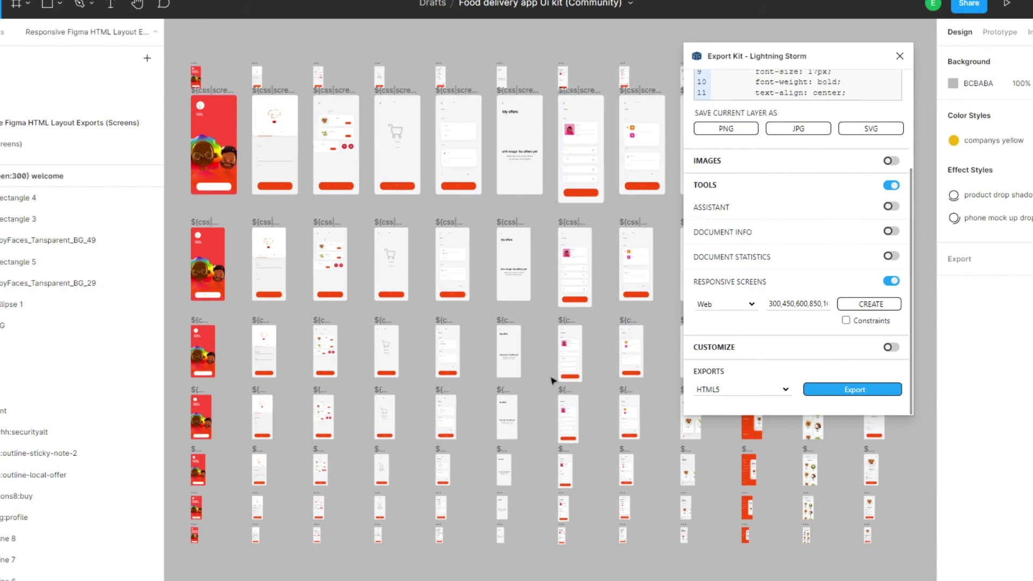
Export as HTML5, extract the zip replacing all files, and open the site folder.
{"action": "left_click", "coordinate": [821, 396]}
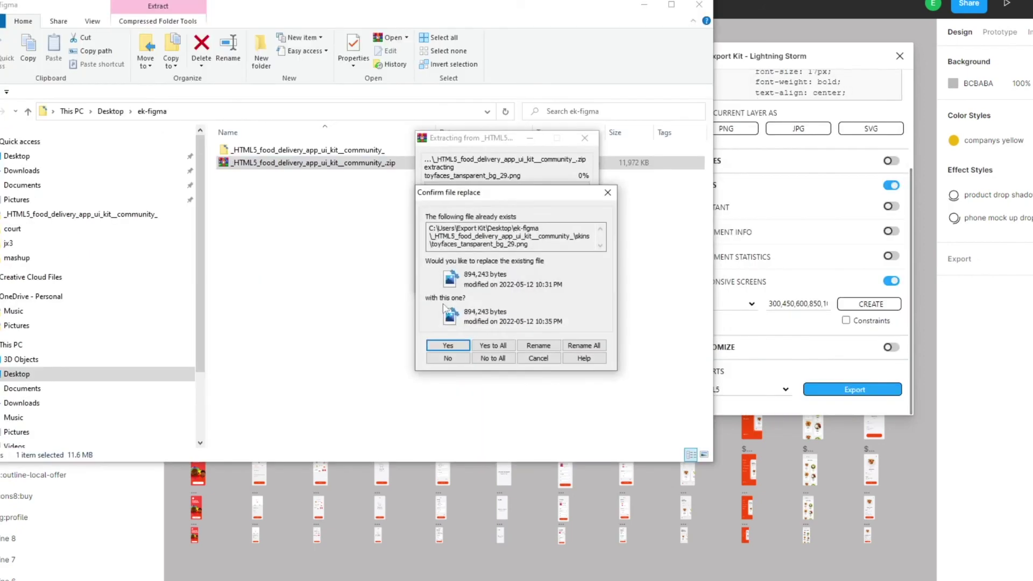
{"action": "left_click", "coordinate": [484, 345]}
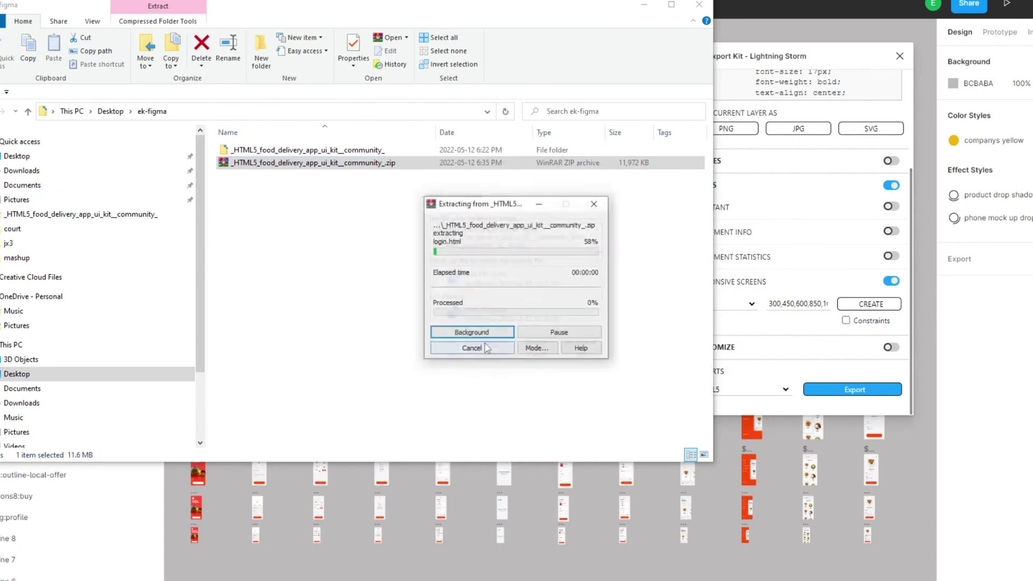
{"action": "double_click", "coordinate": [353, 151]}
Open welcome.html, check it at a resized window width, and follow Get started to login.
{"action": "double_click", "coordinate": [308, 328]}
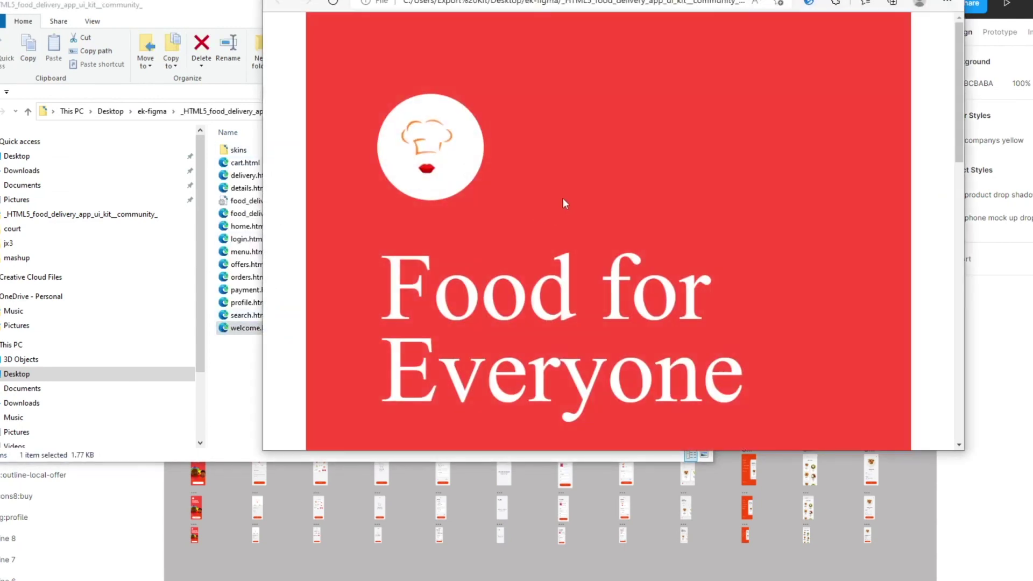
{"action": "scroll", "coordinate": [597, 189], "scroll_direction": "down", "scroll_amount": 1}
{"action": "scroll", "coordinate": [599, 191], "scroll_direction": "down", "scroll_amount": 10}
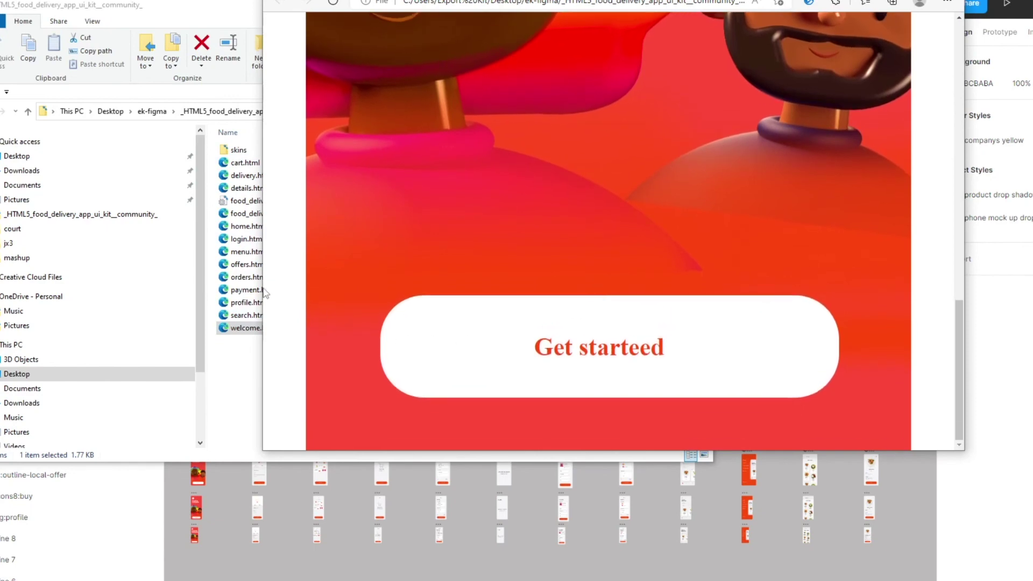
{"action": "left_click_drag", "start_coordinate": [261, 286], "coordinate": [569, 321]}
{"action": "scroll", "coordinate": [653, 312], "scroll_direction": "down", "scroll_amount": 5}
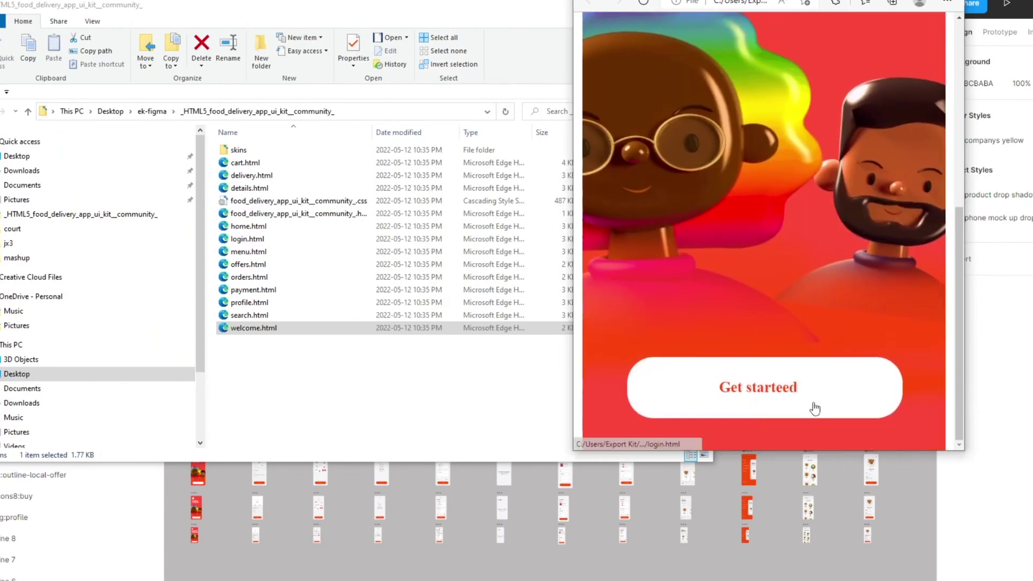
{"action": "left_click", "coordinate": [810, 403]}
Log in from the exported login page to reach the menu page.
{"action": "scroll", "coordinate": [790, 367], "scroll_direction": "down", "scroll_amount": 5}
{"action": "scroll", "coordinate": [675, 88], "scroll_direction": "up", "scroll_amount": 5}
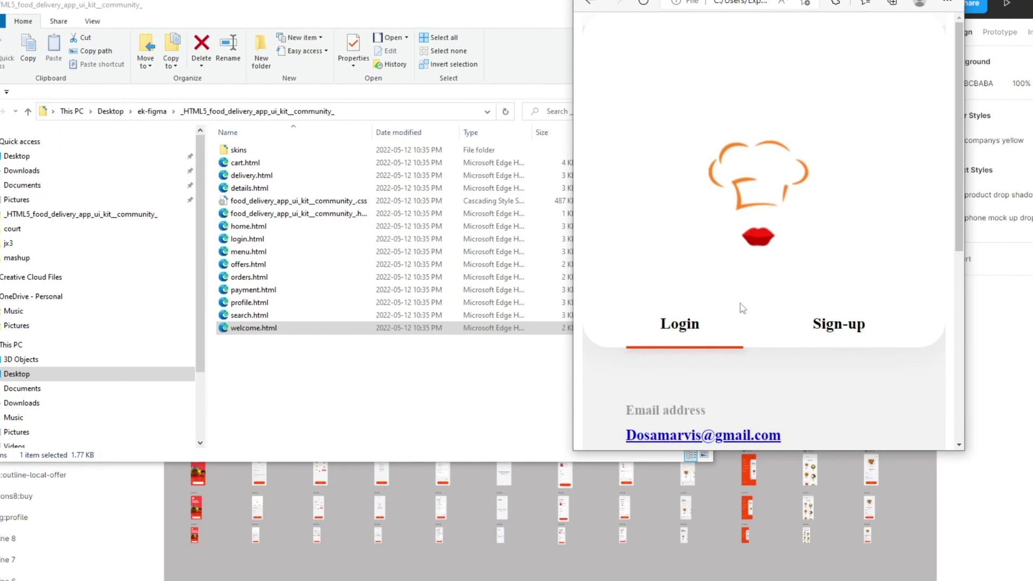
{"action": "scroll", "coordinate": [789, 369], "scroll_direction": "down", "scroll_amount": 5}
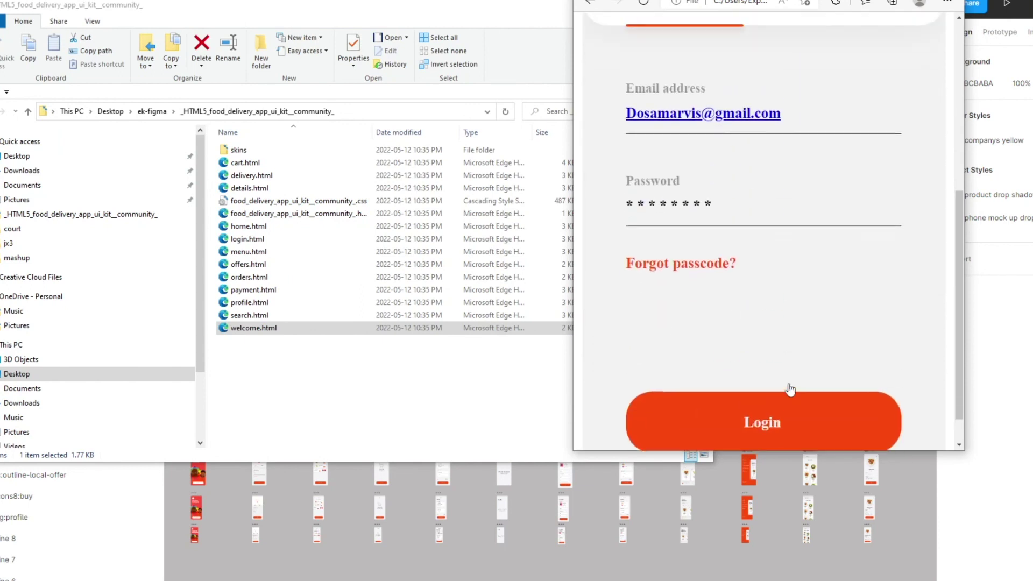
{"action": "left_click", "coordinate": [791, 391]}
{"action": "scroll", "coordinate": [721, 401], "scroll_direction": "down", "scroll_amount": 1}
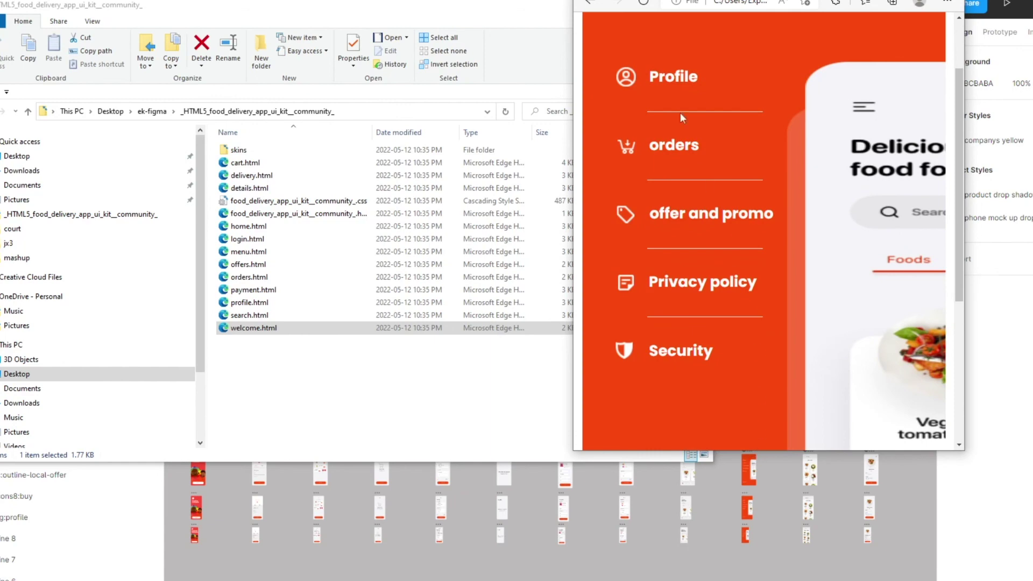
{"action": "scroll", "coordinate": [678, 152], "scroll_direction": "down", "scroll_amount": 5}
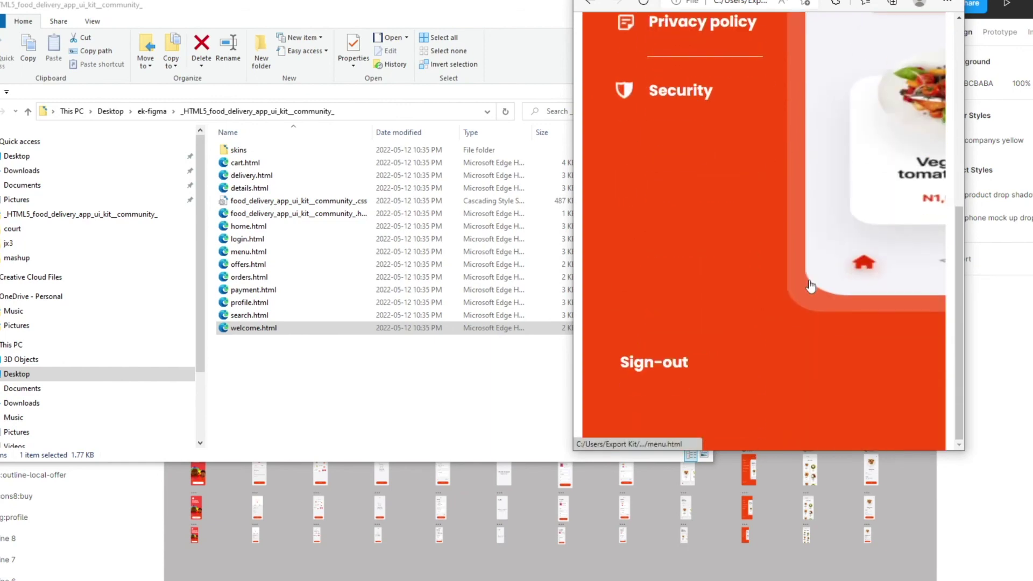
{"action": "scroll", "coordinate": [679, 315], "scroll_direction": "up", "scroll_amount": 6}
{"action": "scroll", "coordinate": [678, 315], "scroll_direction": "up", "scroll_amount": 1}
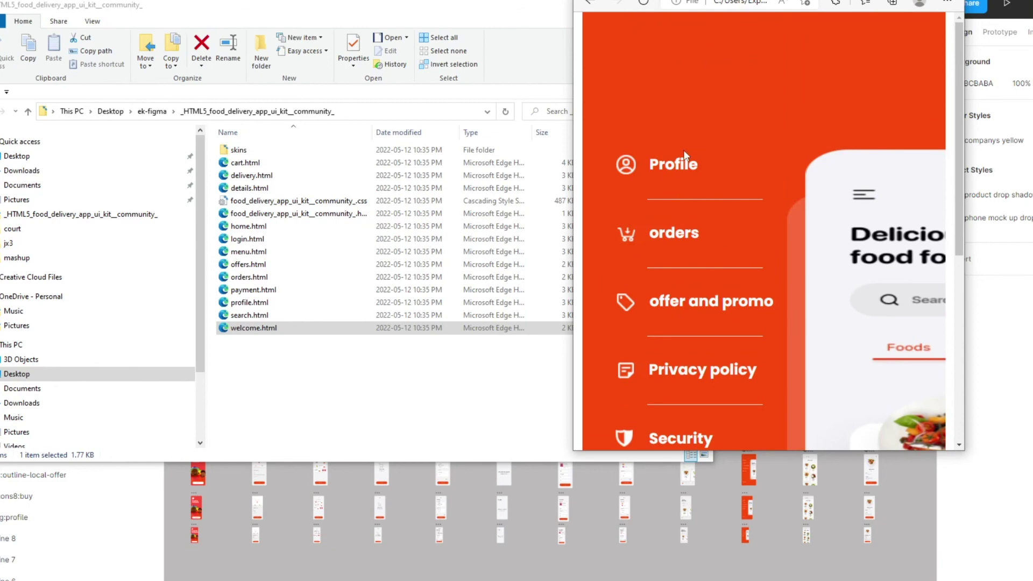
Open the home page from the menu, then the Veggie tomato mix details page.
{"action": "left_click", "coordinate": [844, 269]}
{"action": "scroll", "coordinate": [812, 248], "scroll_direction": "down", "scroll_amount": 5}
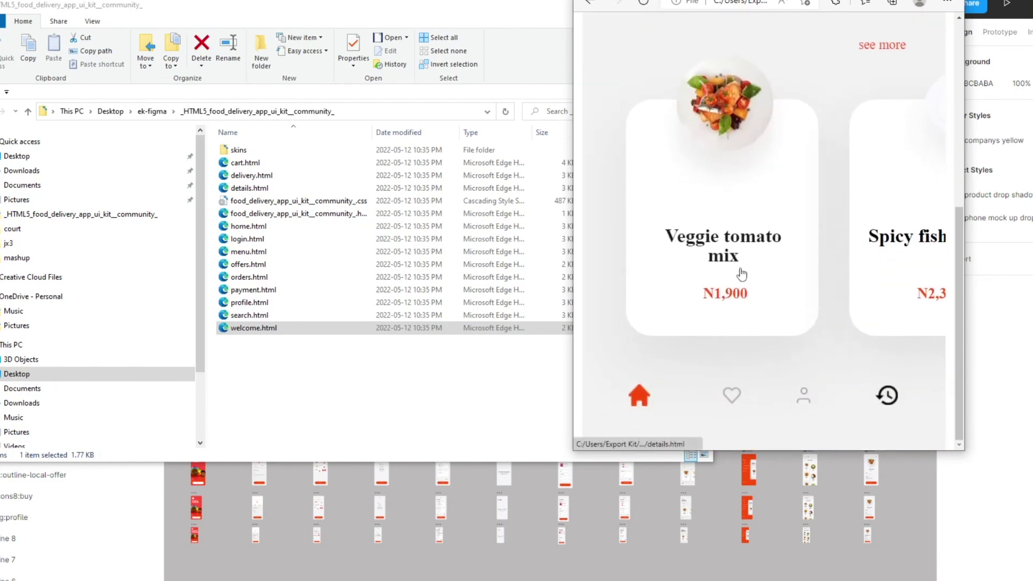
{"action": "scroll", "coordinate": [817, 203], "scroll_direction": "up", "scroll_amount": 5}
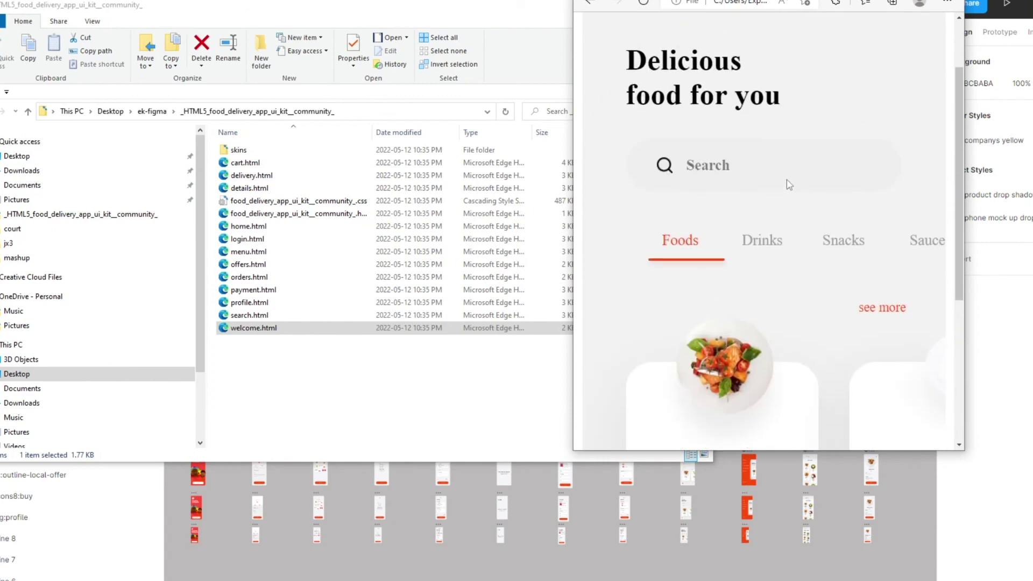
{"action": "scroll", "coordinate": [769, 269], "scroll_direction": "down", "scroll_amount": 4}
{"action": "left_click", "coordinate": [754, 279]}
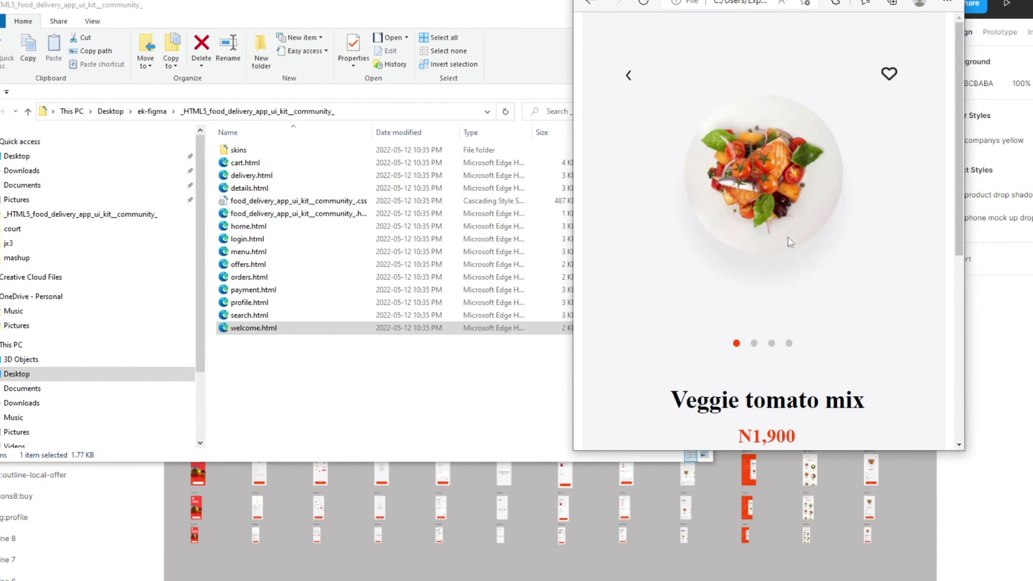
{"action": "scroll", "coordinate": [790, 242], "scroll_direction": "down", "scroll_amount": 5}
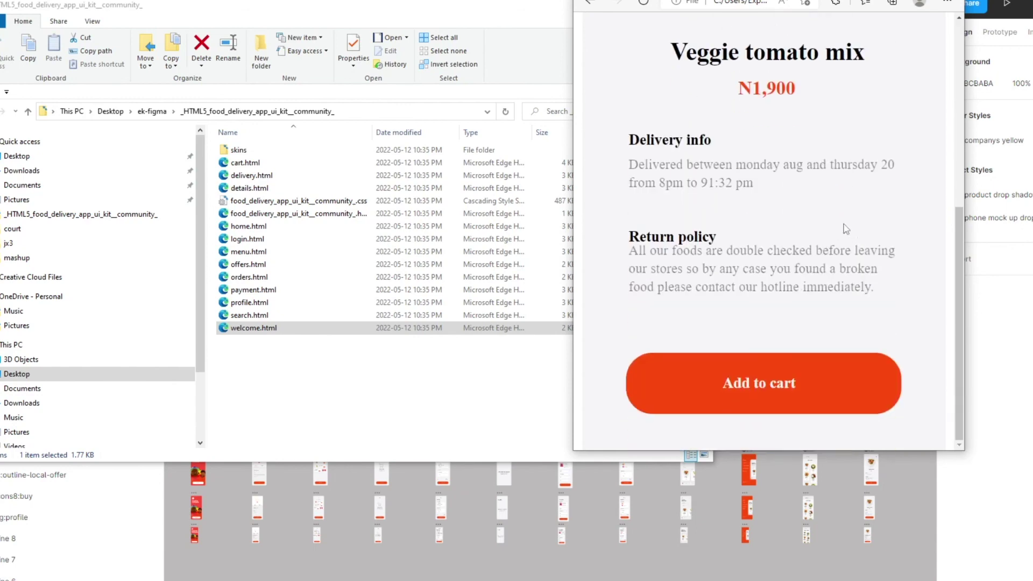